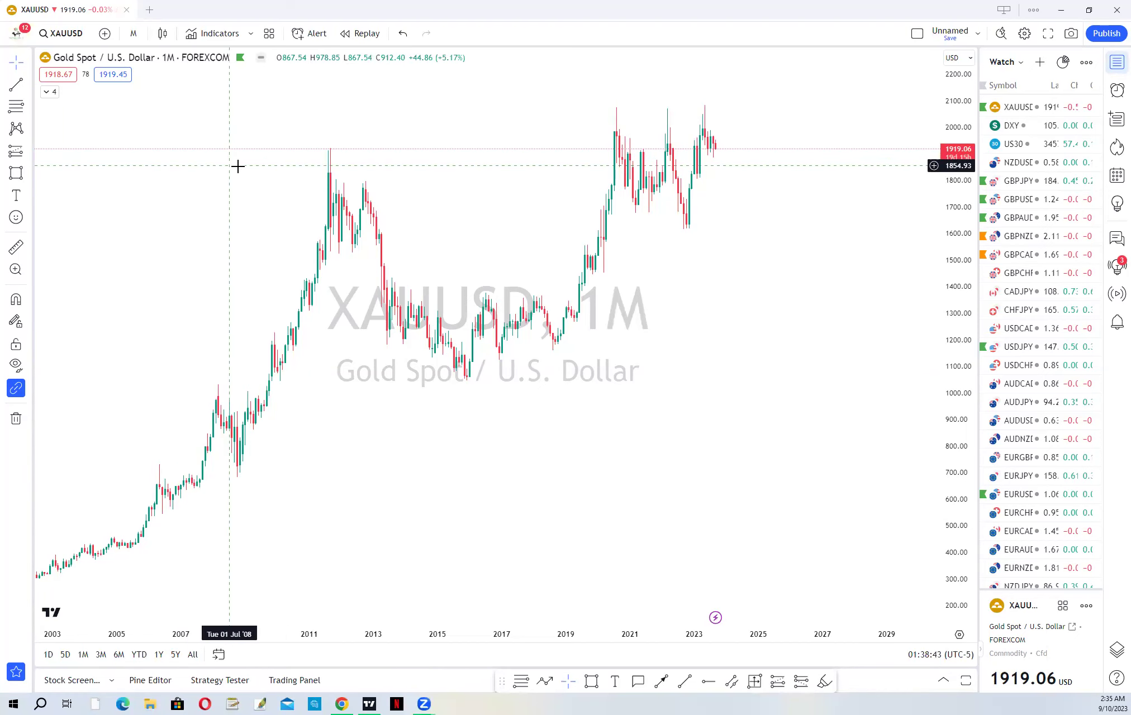
- Look over the monthly gold price history and switch the XAUUSD chart to the 1-week timeframe
left_click_drag(270, 167, 292, 168)
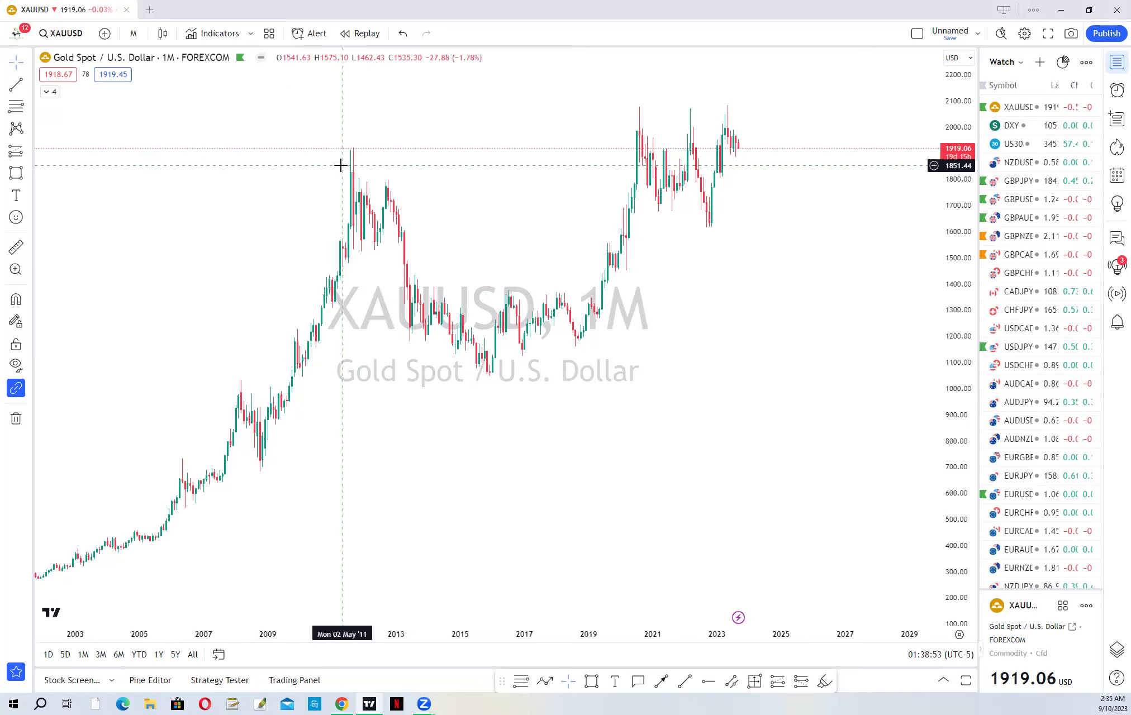
scroll(340, 165, "down", 3)
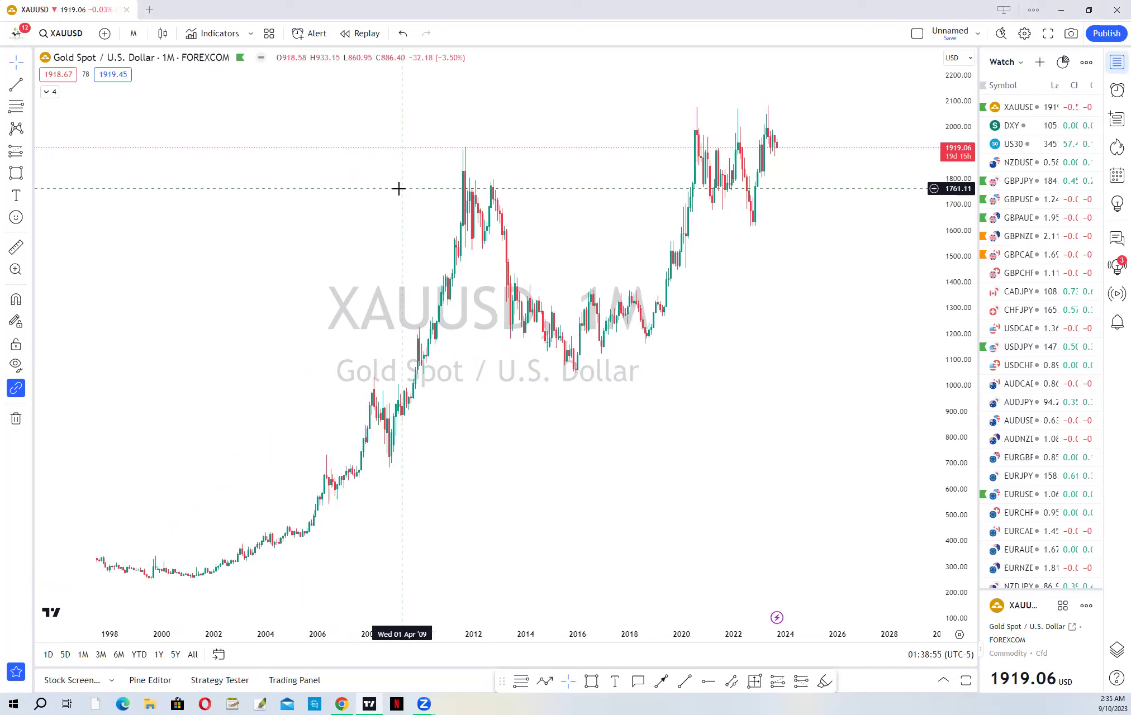
scroll(399, 188, "up", 1)
scroll(698, 305, "up", 1)
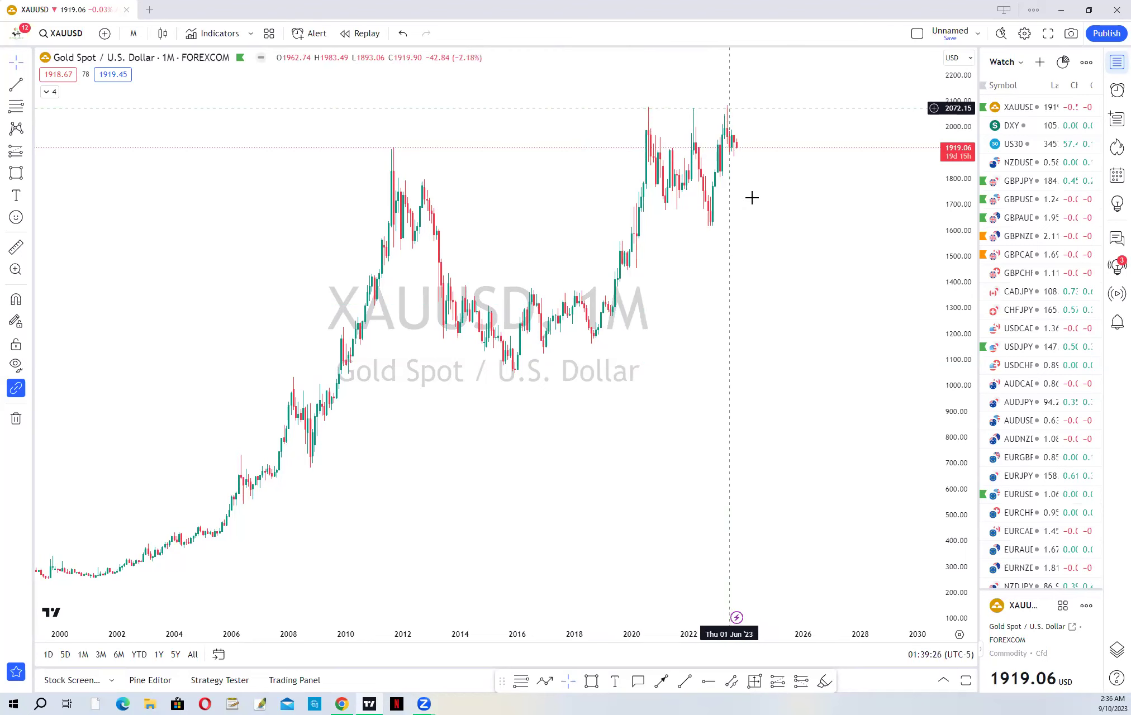
scroll(757, 204, "up", 3)
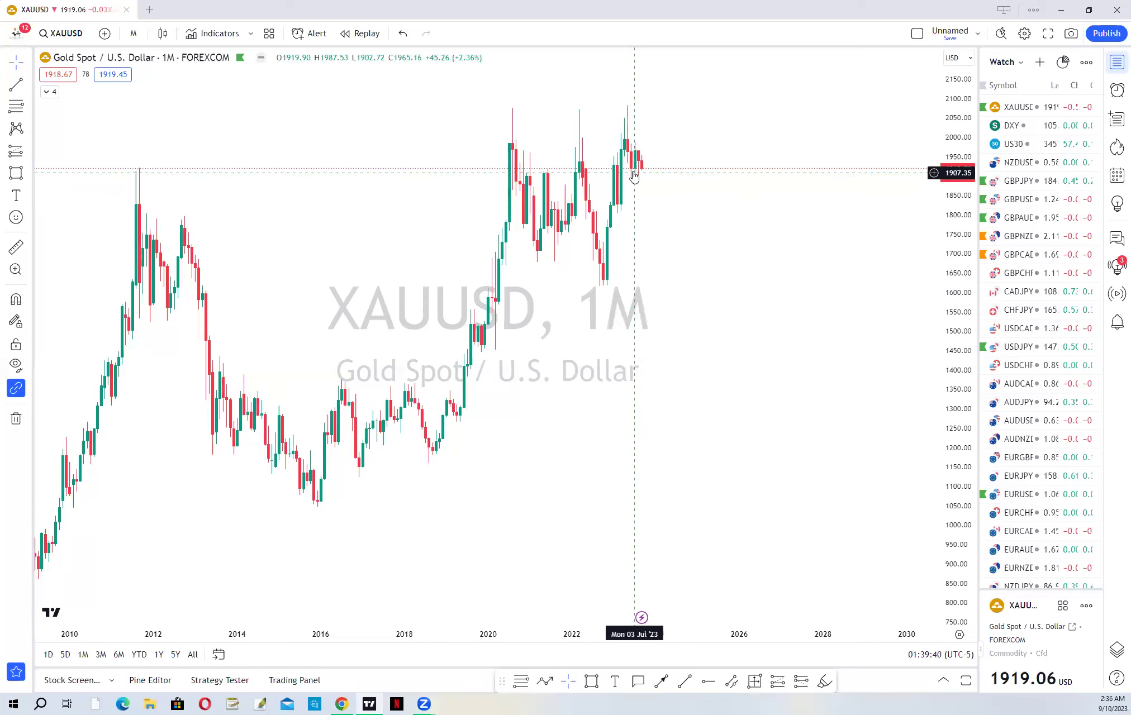
left_click(133, 35)
left_click(146, 359)
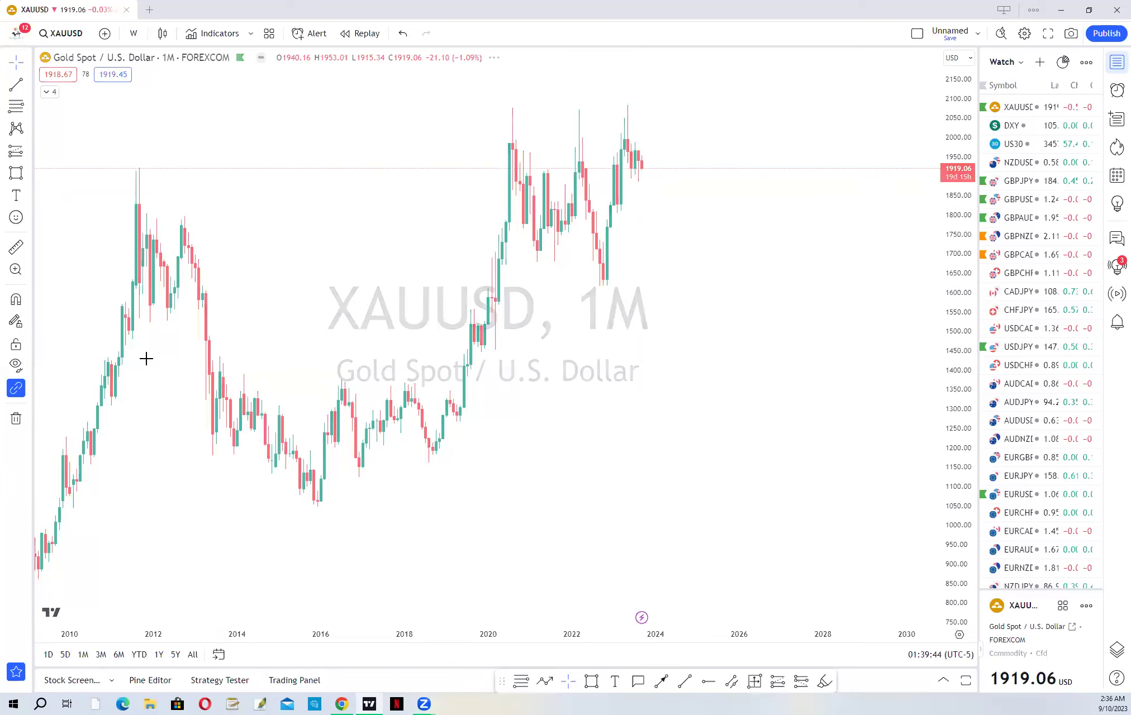
- Remove the existing drawings, including the short horizontal line near the latest candles, from the weekly chart
scroll(584, 354, "down", 5)
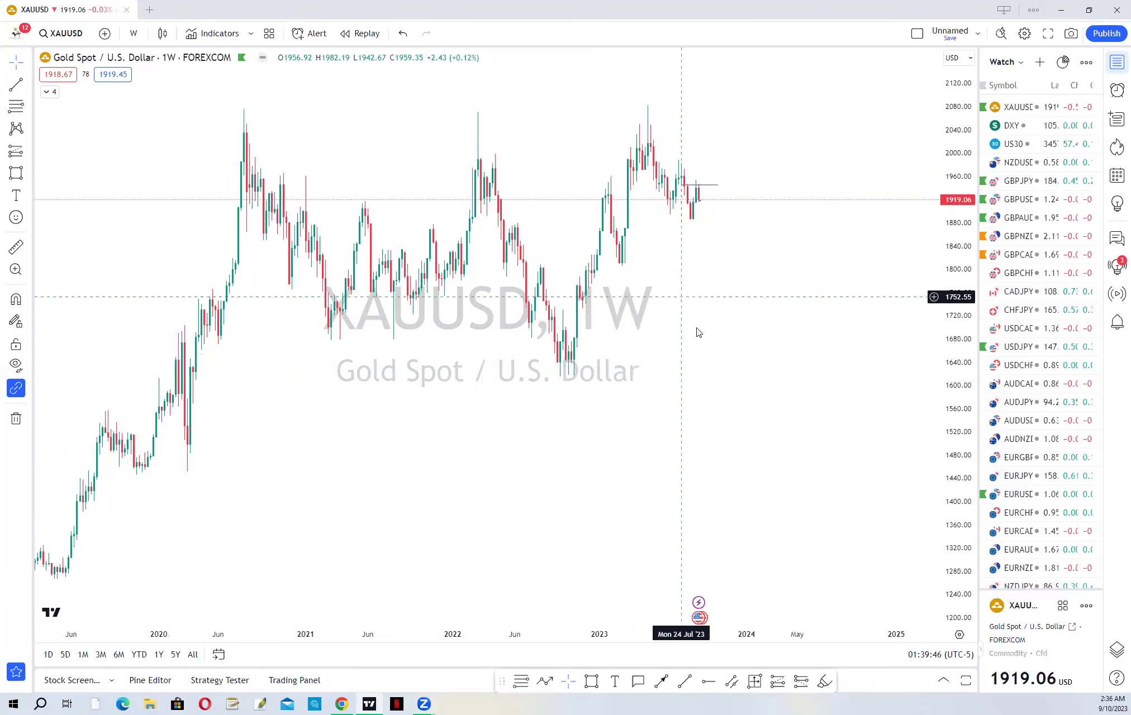
right_click(683, 296)
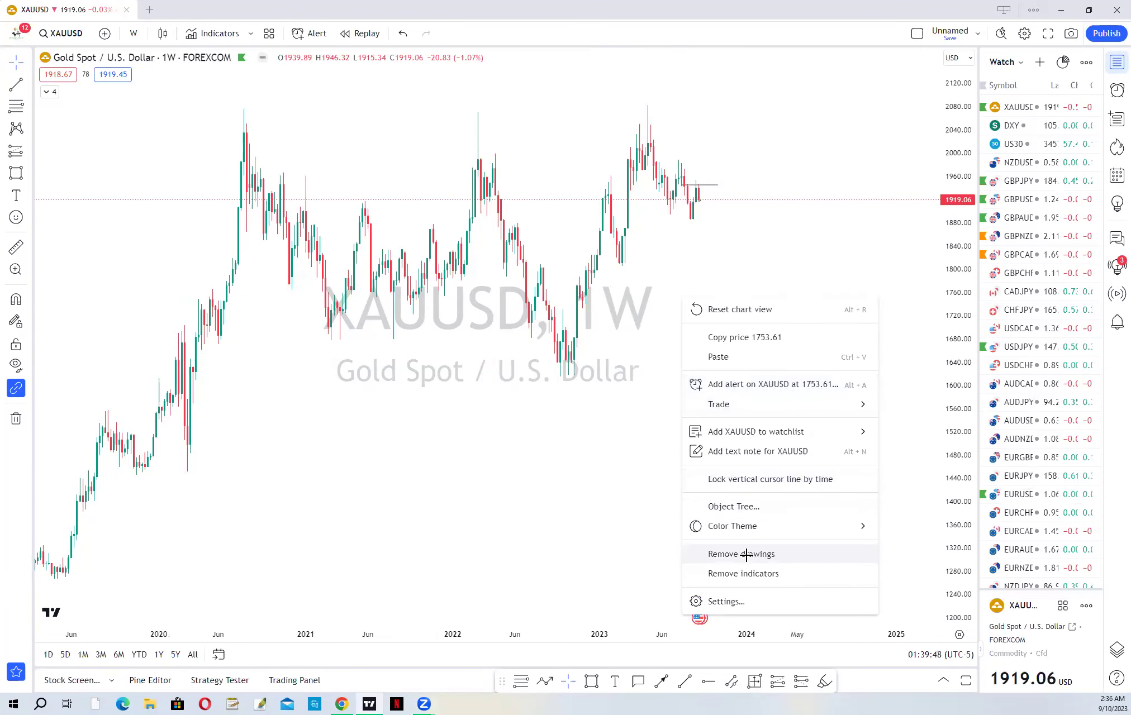
left_click(664, 289)
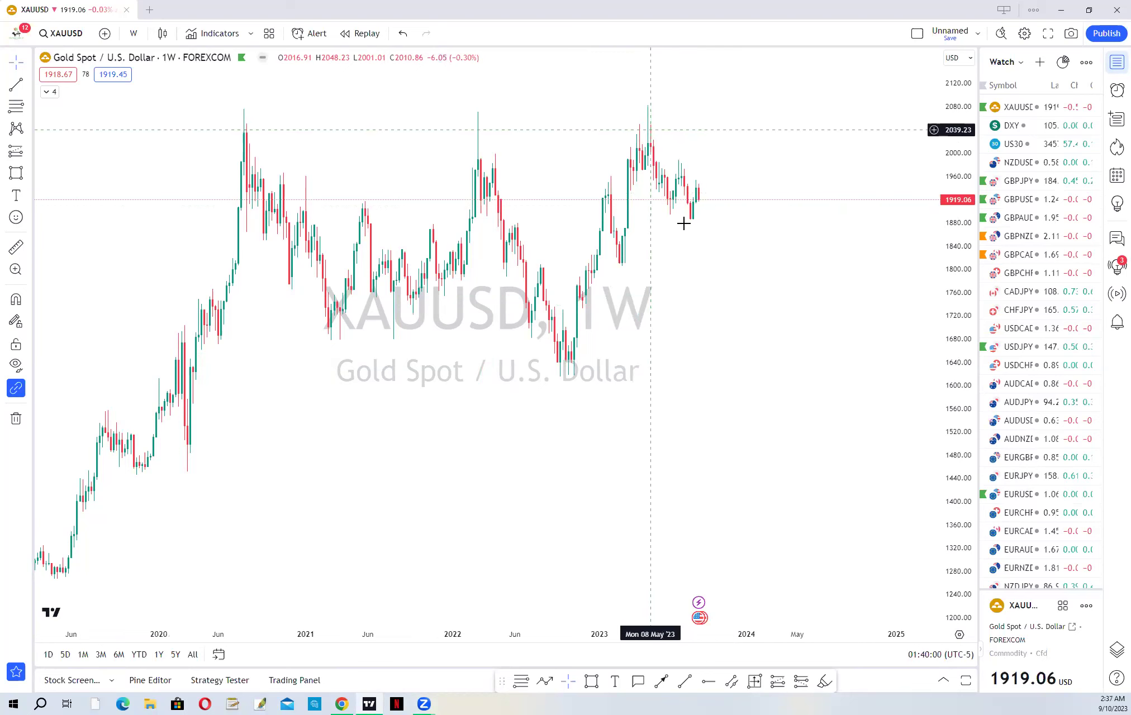
scroll(662, 340, "up", 1)
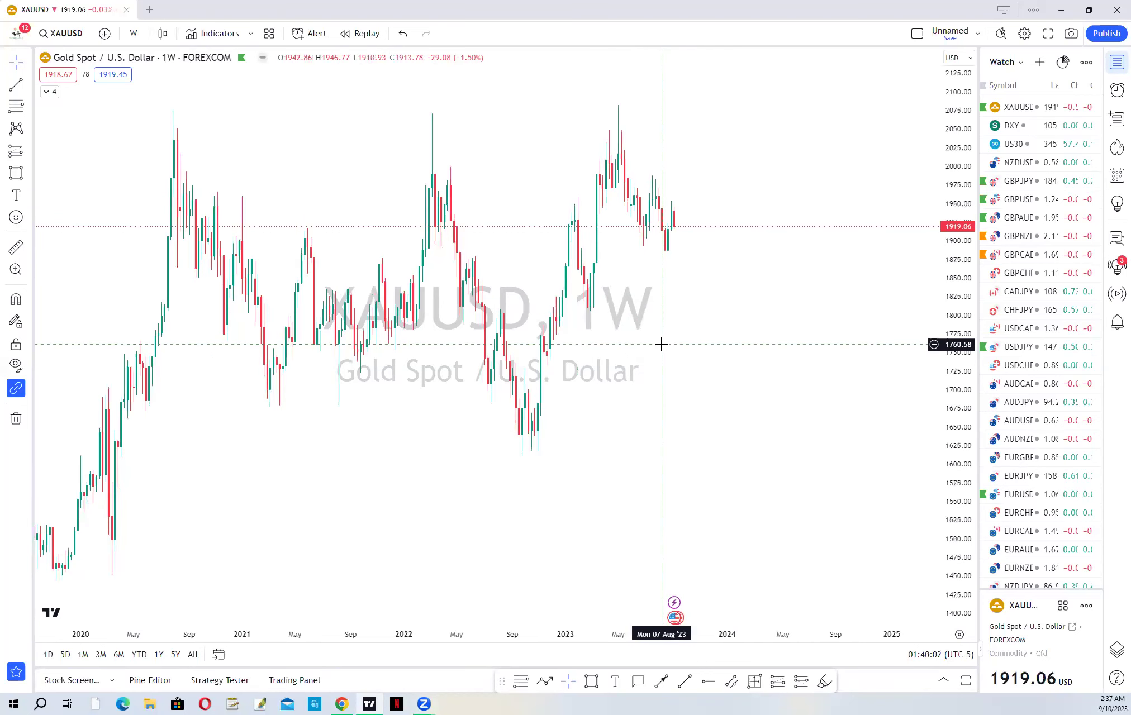
scroll(662, 344, "down", 1)
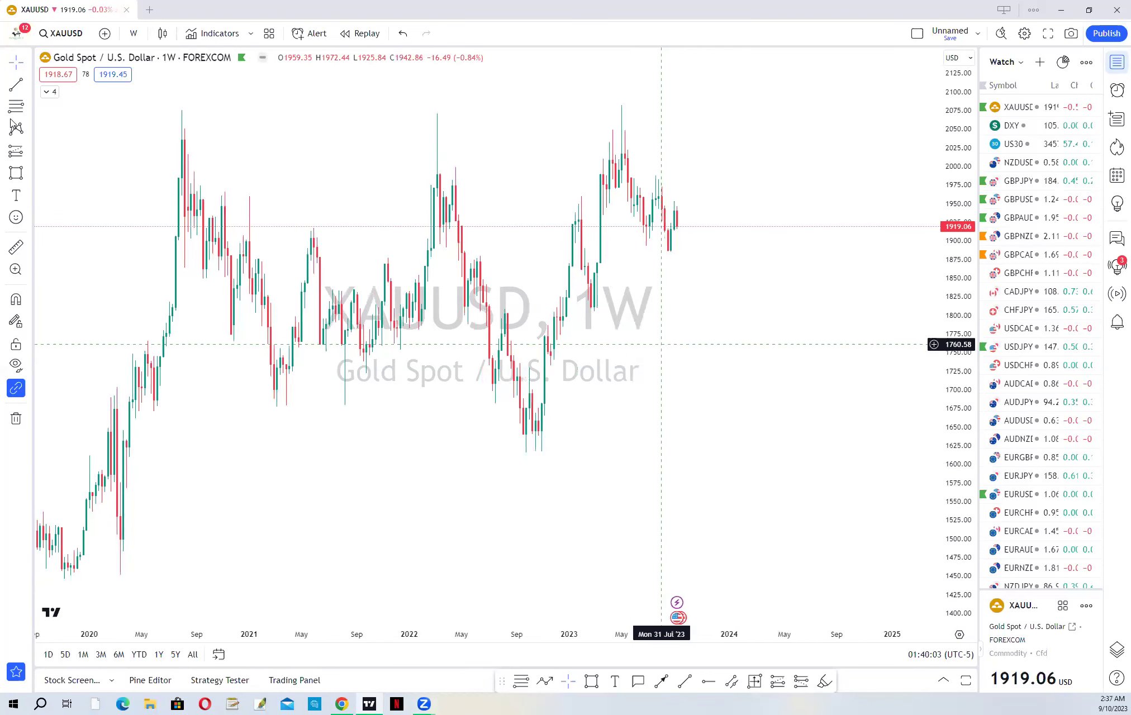
left_click(16, 83)
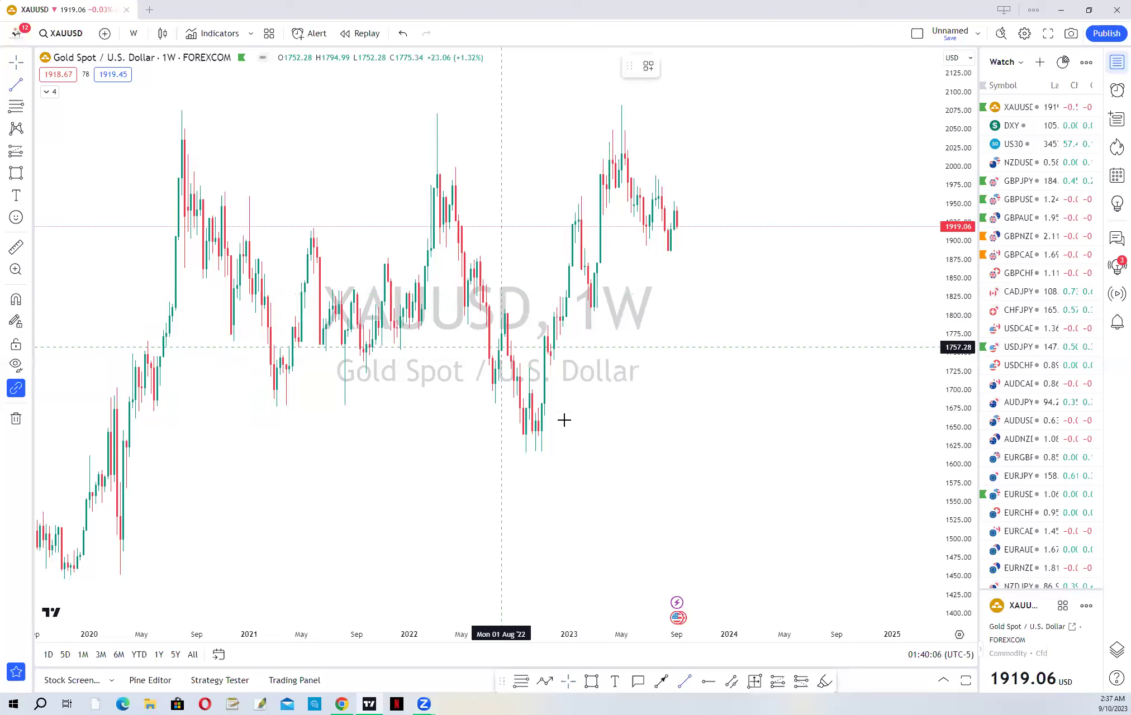
left_click(541, 450)
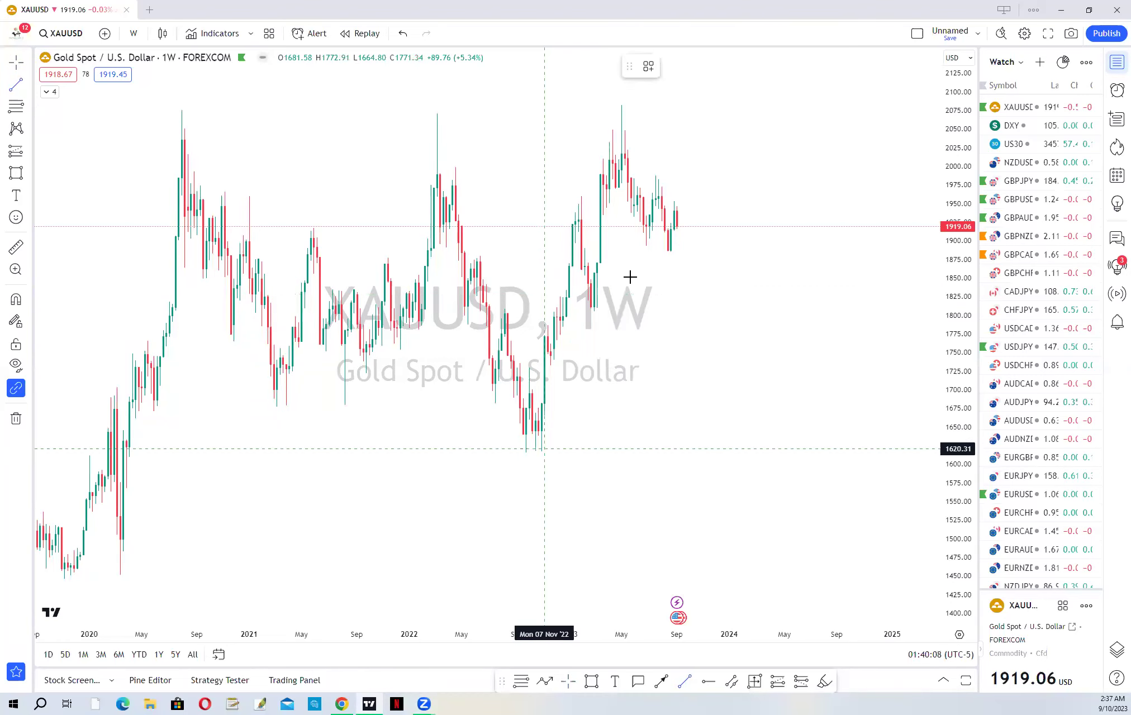
left_click(624, 346)
key("Delete")
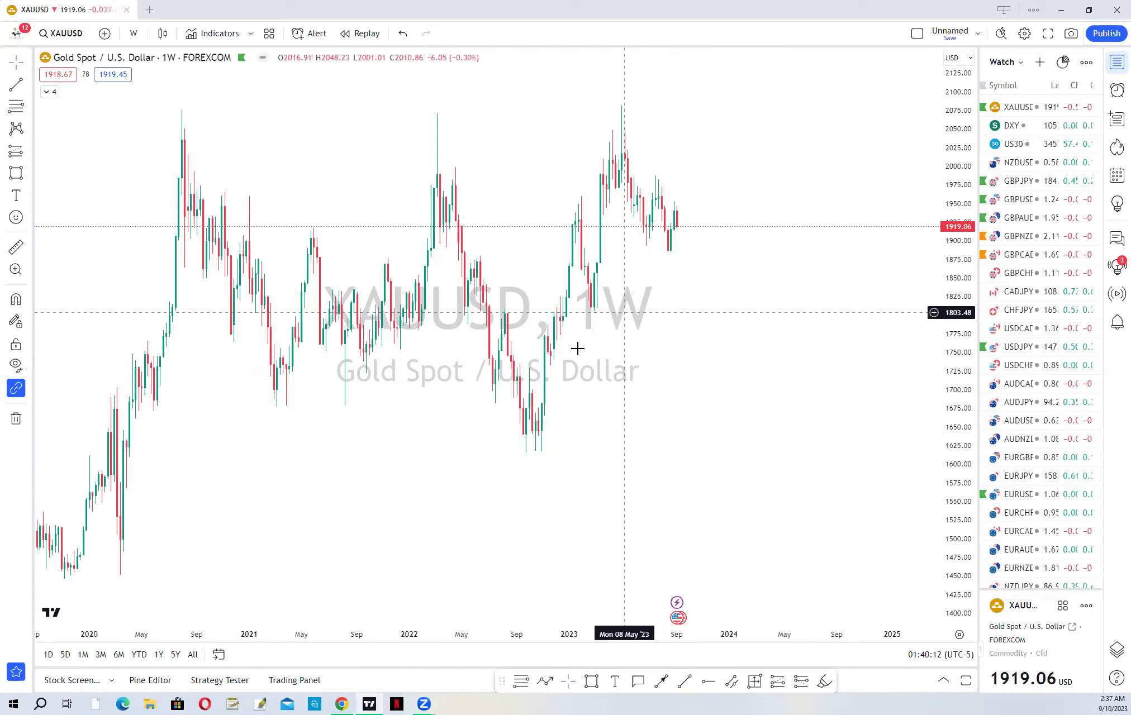
- Draw a rising trend line under the weekly lows from November 2022 to about 1984 on 23 Oct '23, fine-tuning its start point
key("alt+t")
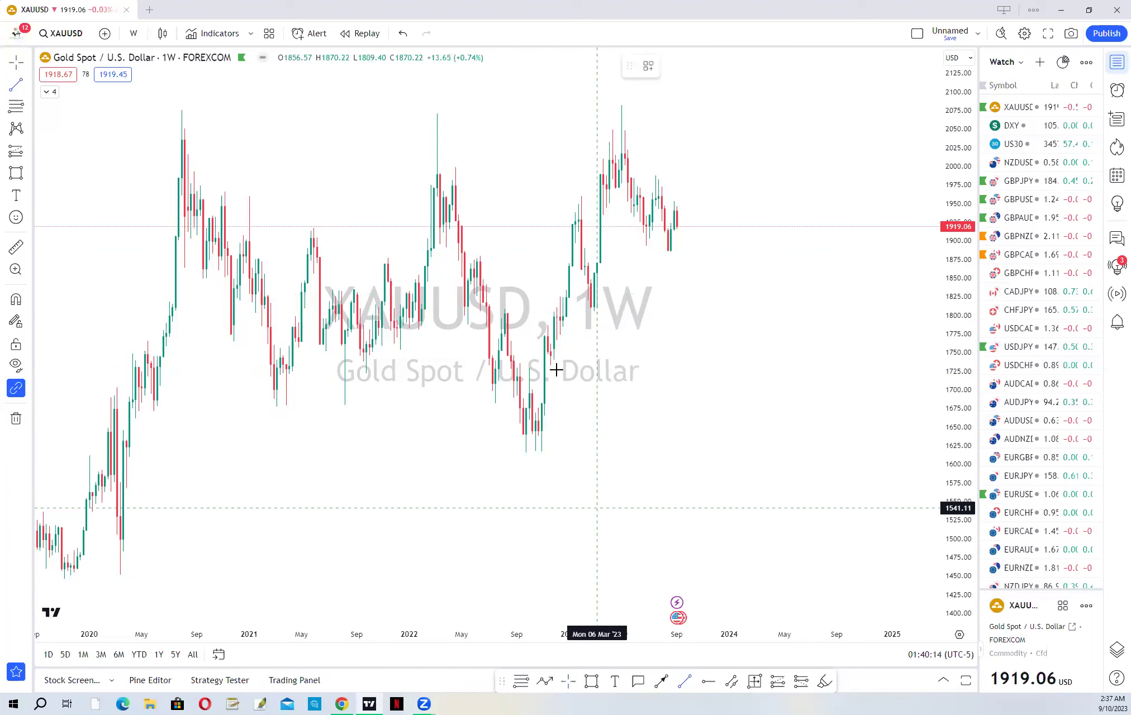
left_click(549, 364)
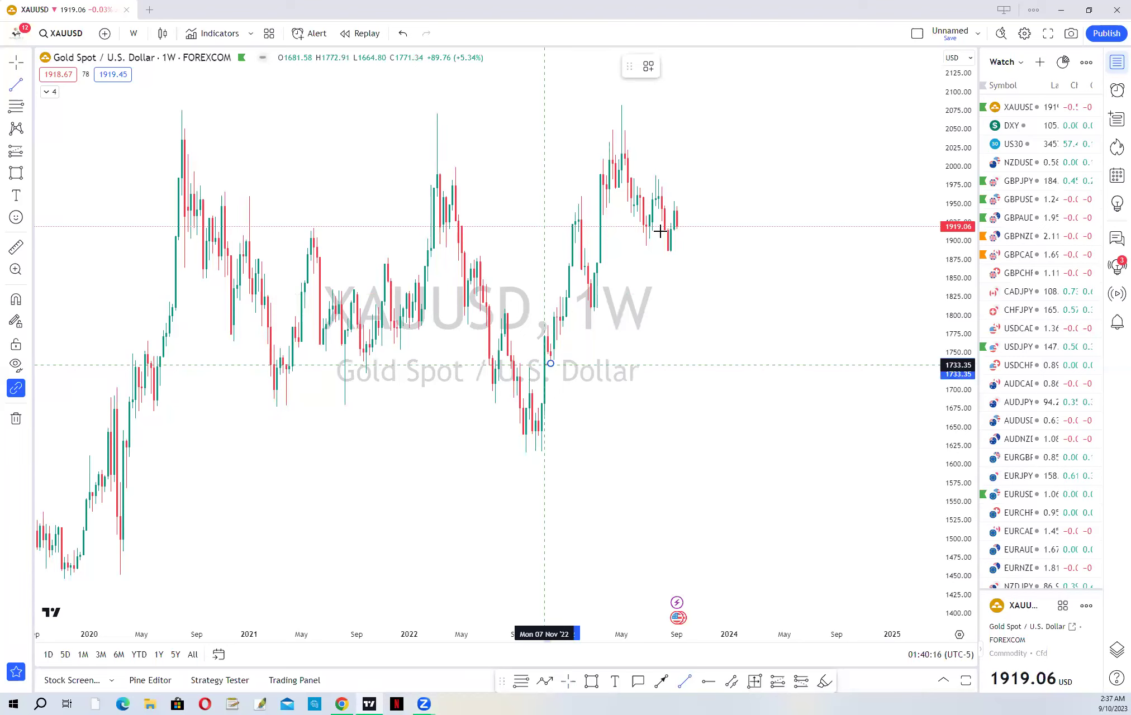
left_click(699, 178)
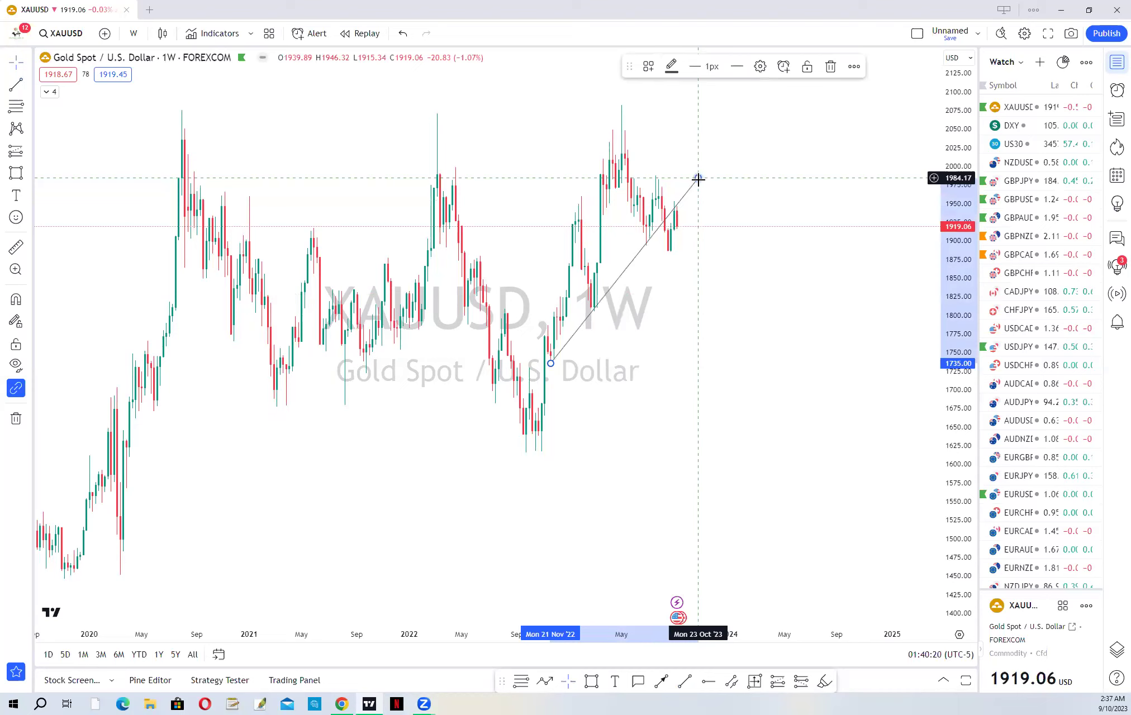
left_click(553, 370)
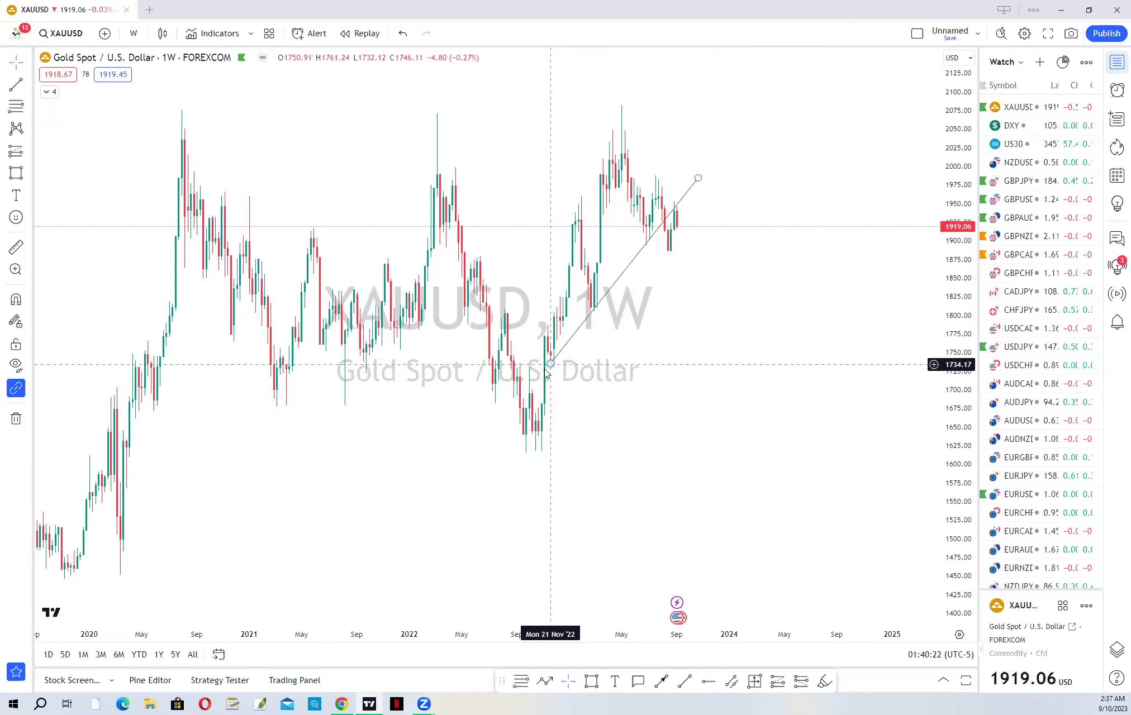
left_click_drag(546, 376, 548, 376)
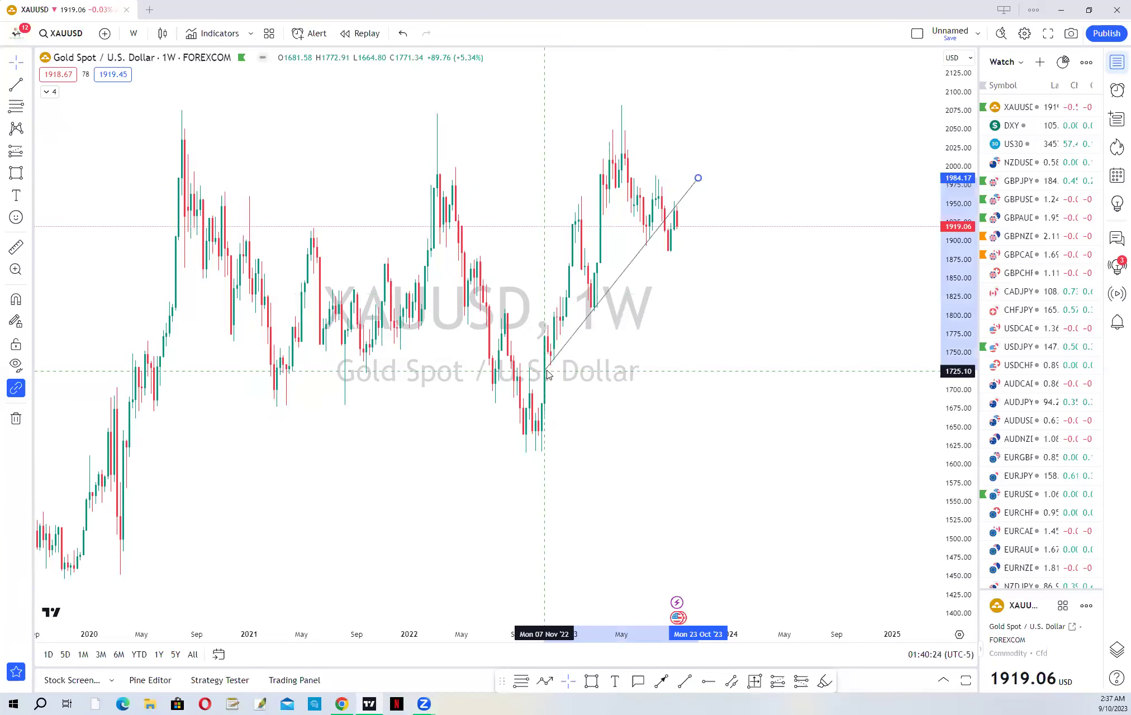
left_click(740, 328)
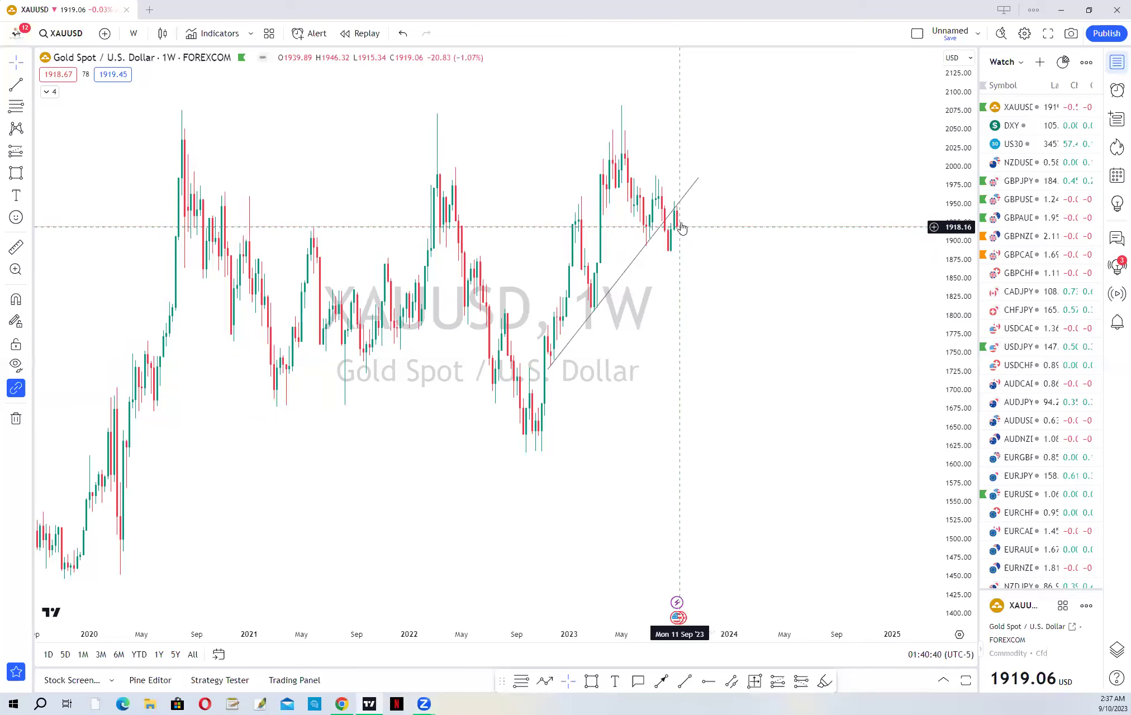
- Switch the XAUUSD chart to the 1-day timeframe
scroll(571, 251, "up", 2)
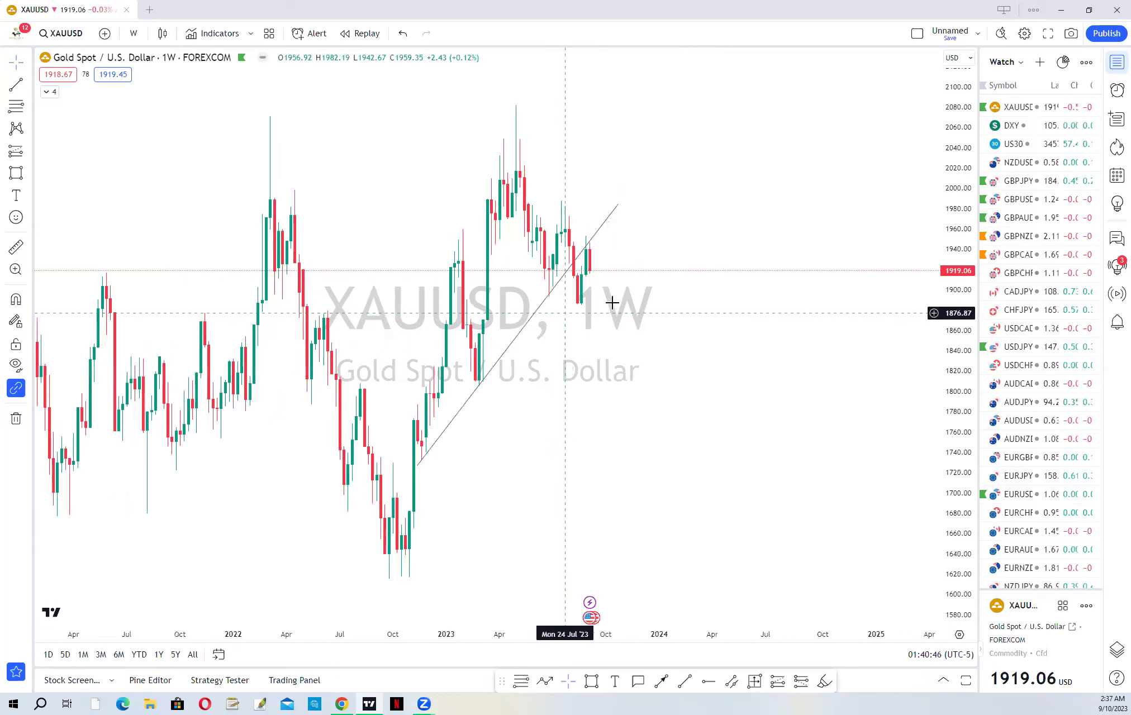
scroll(648, 291, "down", 2)
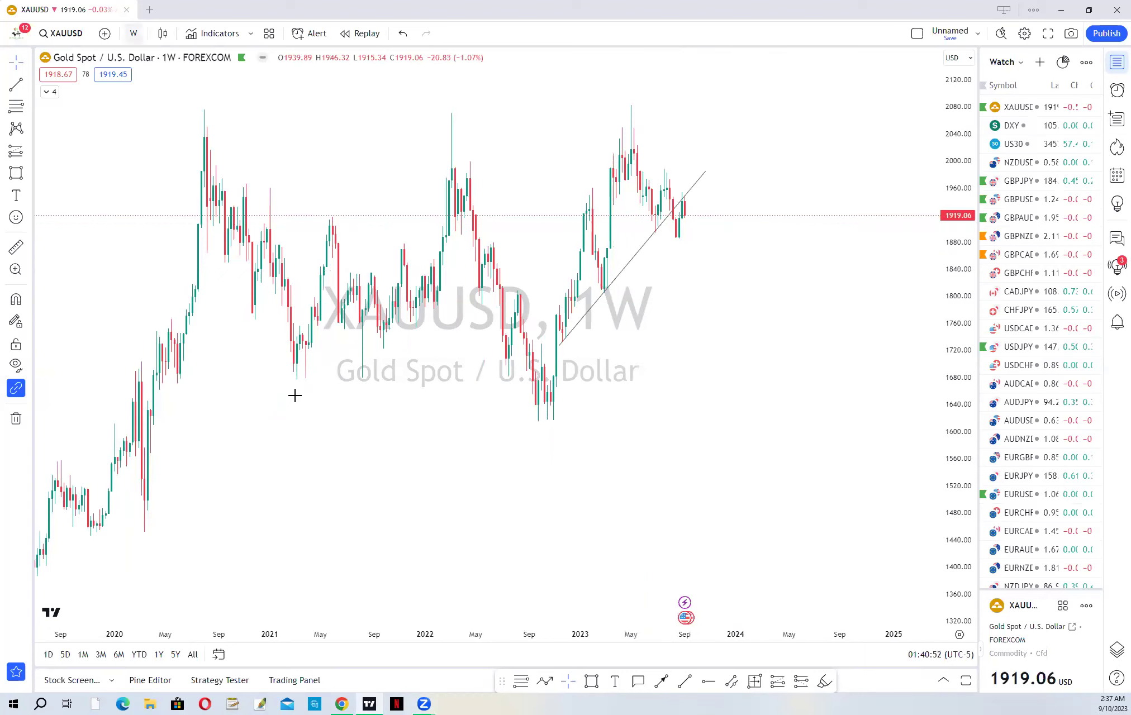
left_click(134, 33)
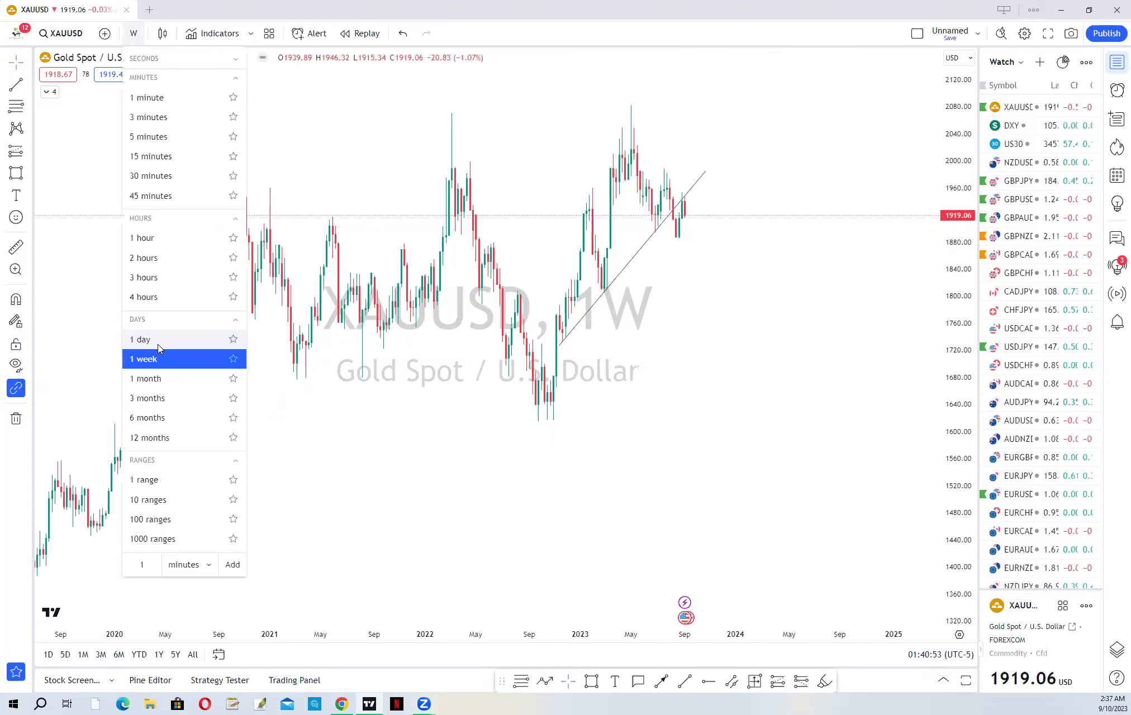
left_click(664, 361)
scroll(171, 214, "down", 1)
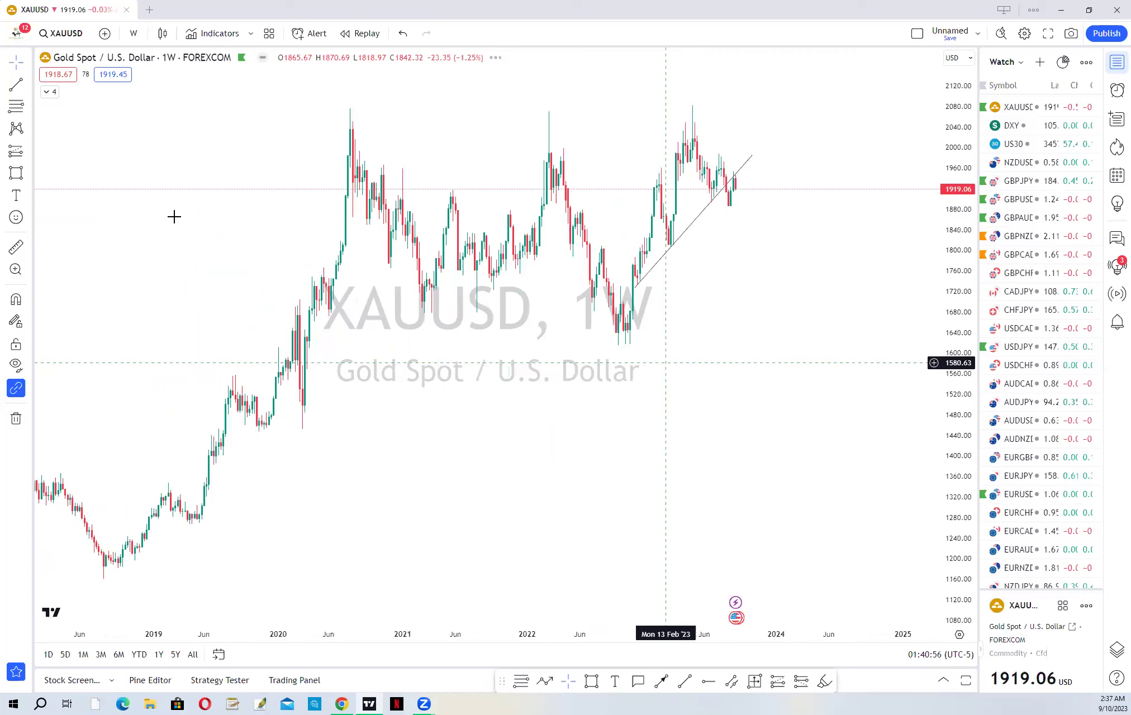
scroll(199, 66, "down", 1)
left_click(134, 34)
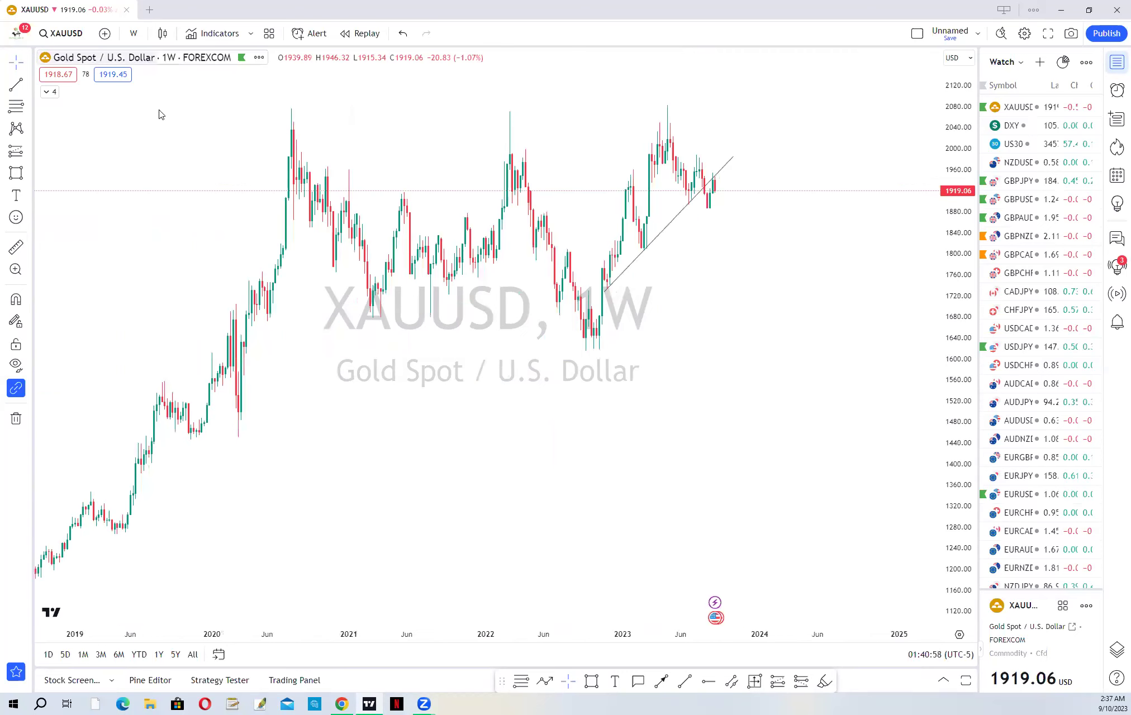
key("Return")
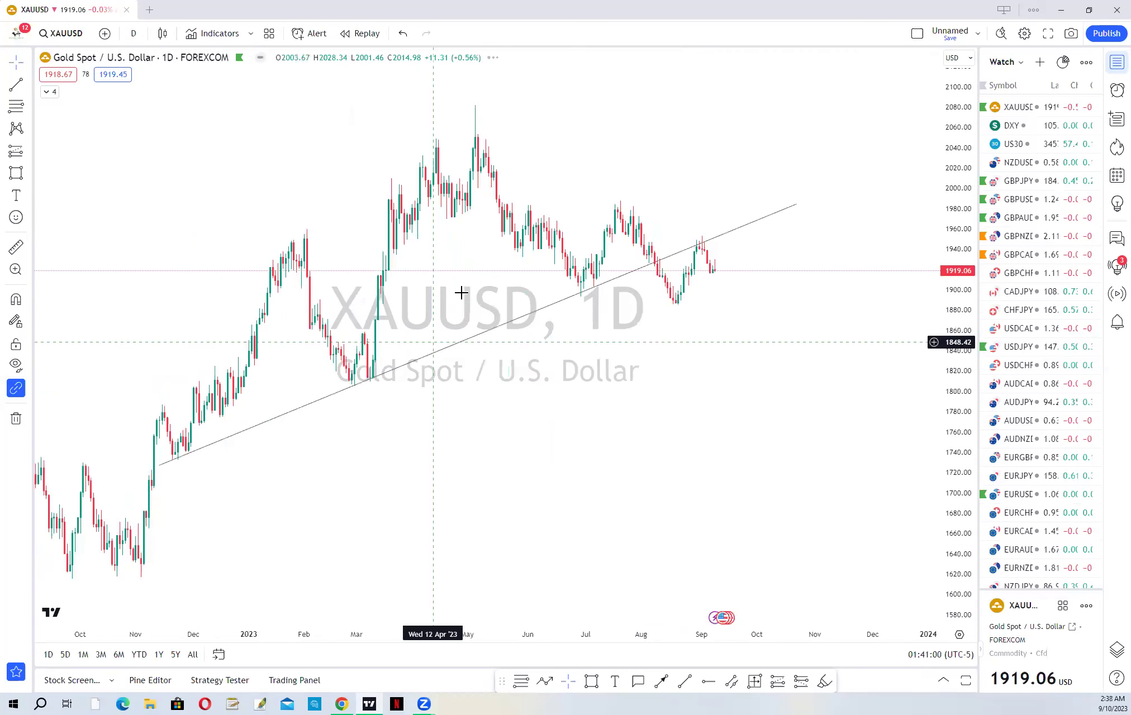
- Draw a thin rectangle zone on the daily chart from 26 Jul '23 to 28 Sep '23, between about 1946 and 1943
scroll(411, 306, "left", 3)
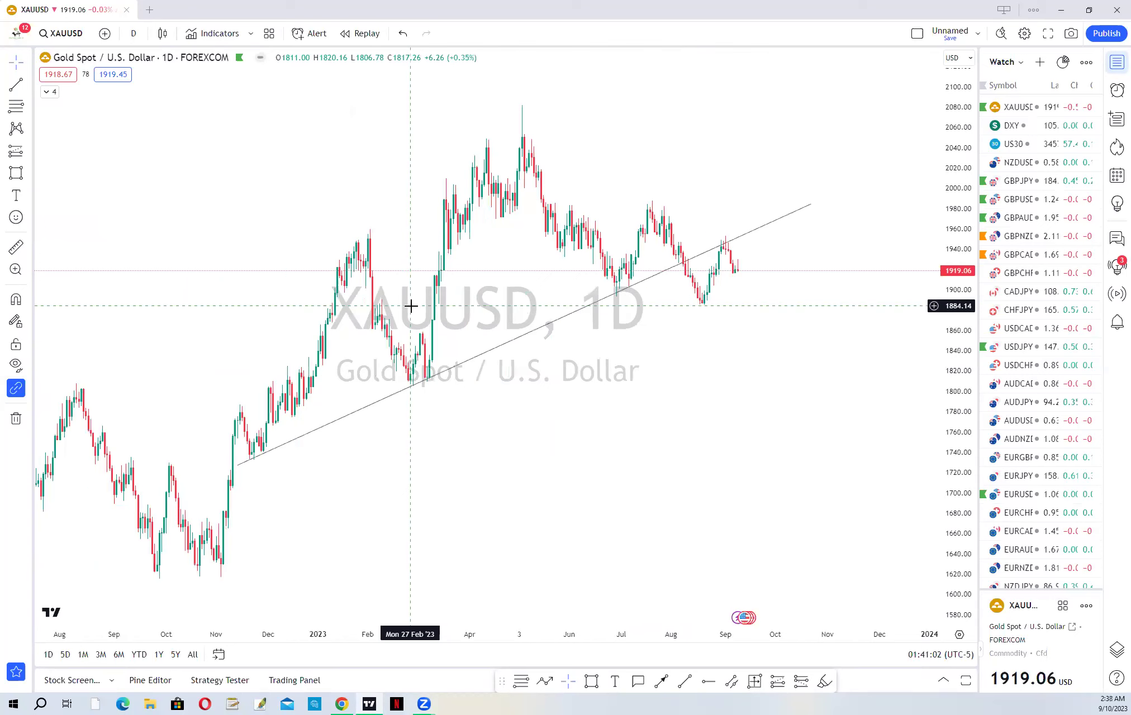
scroll(411, 305, "up", 2)
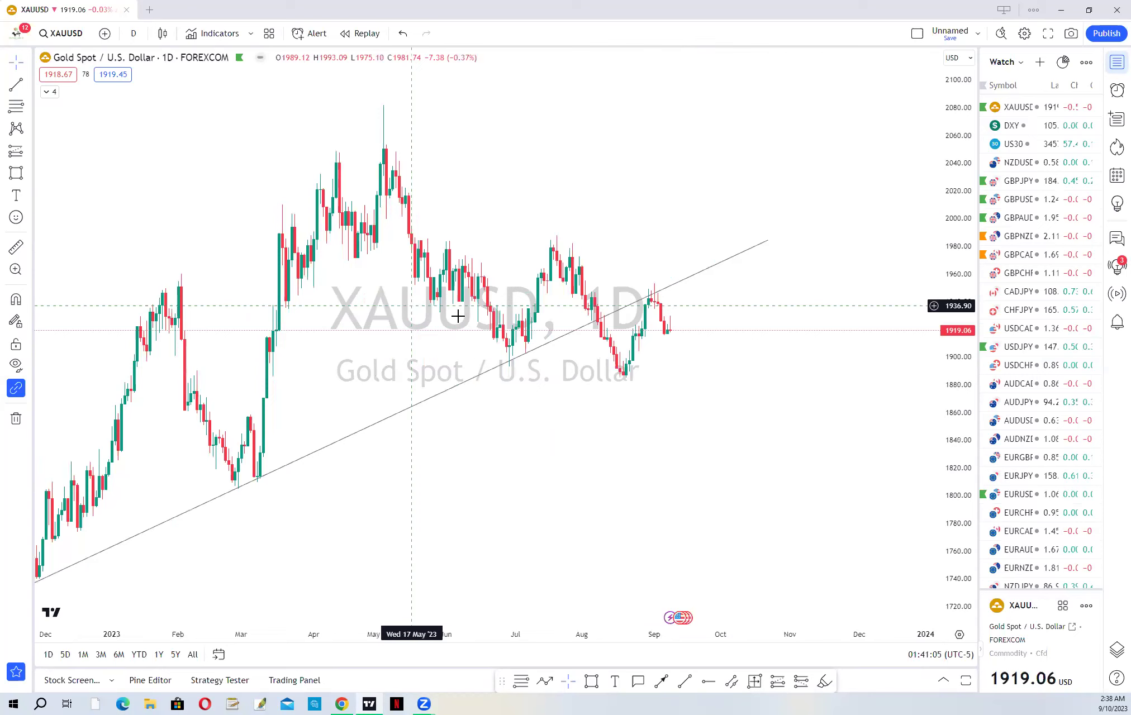
scroll(672, 323, "down", 2)
scroll(646, 310, "up", 2)
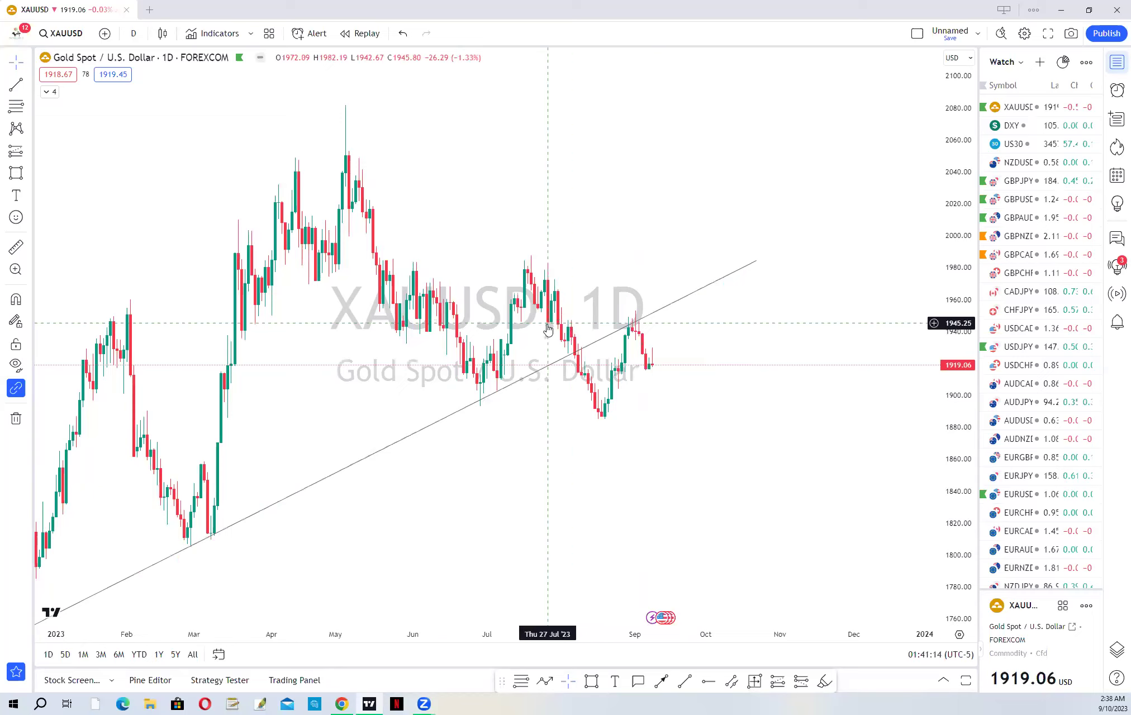
left_click(591, 682)
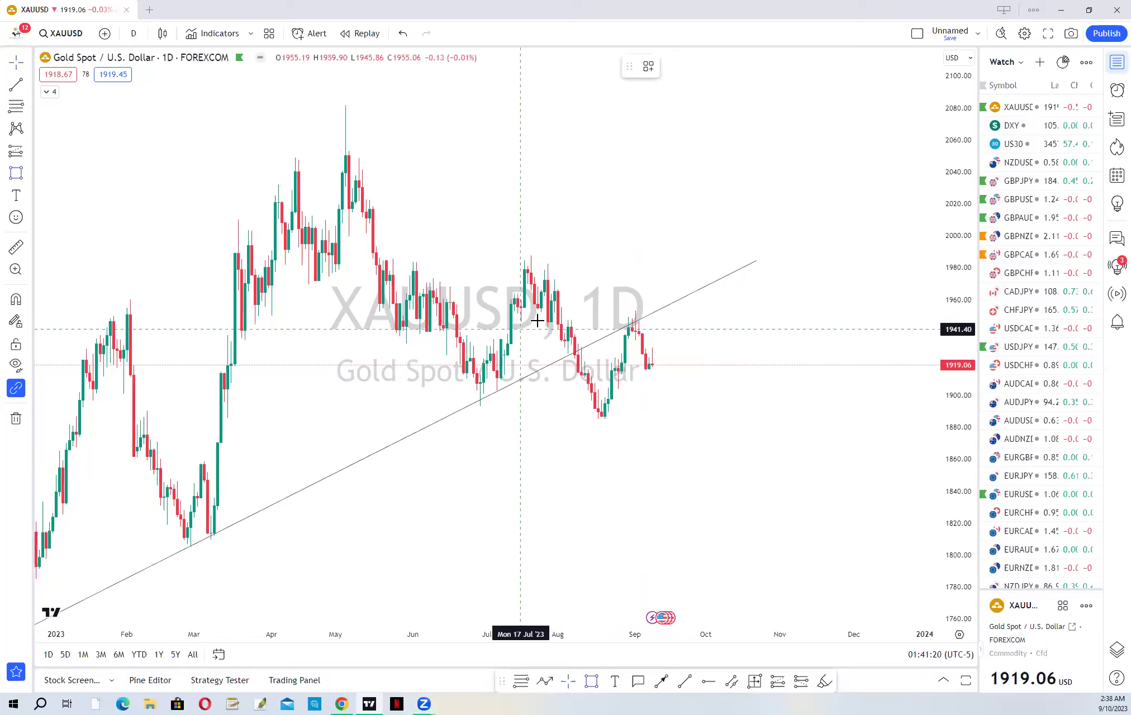
left_click(544, 323)
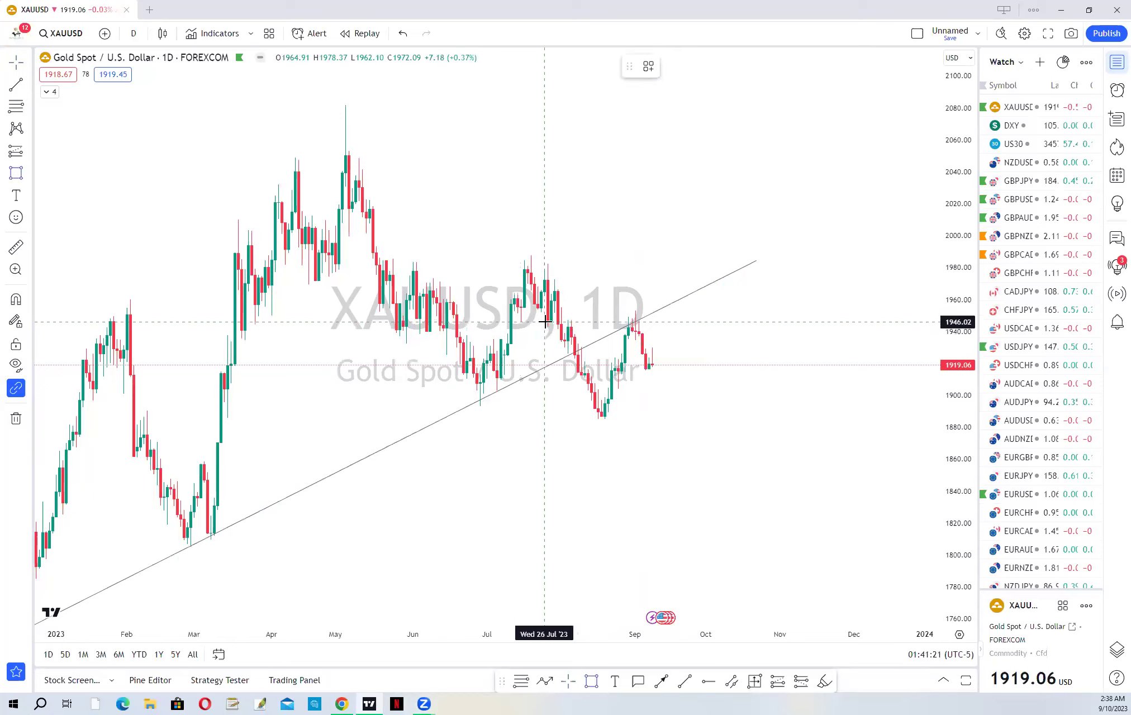
left_click(699, 324)
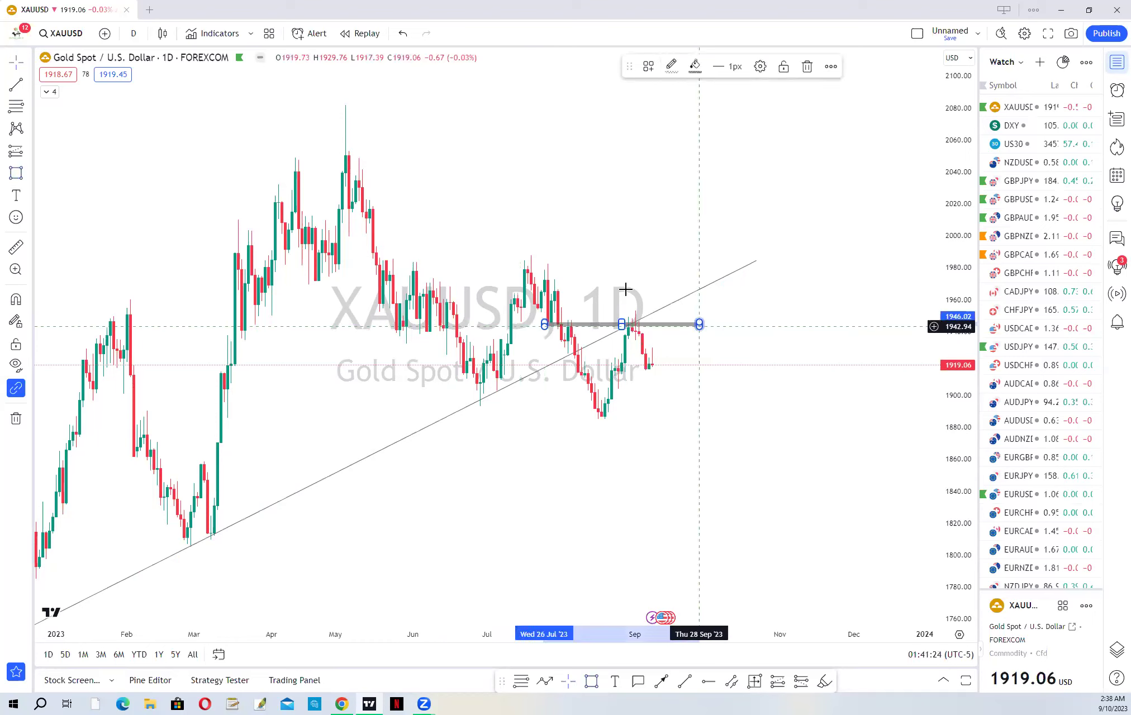
left_click(633, 317)
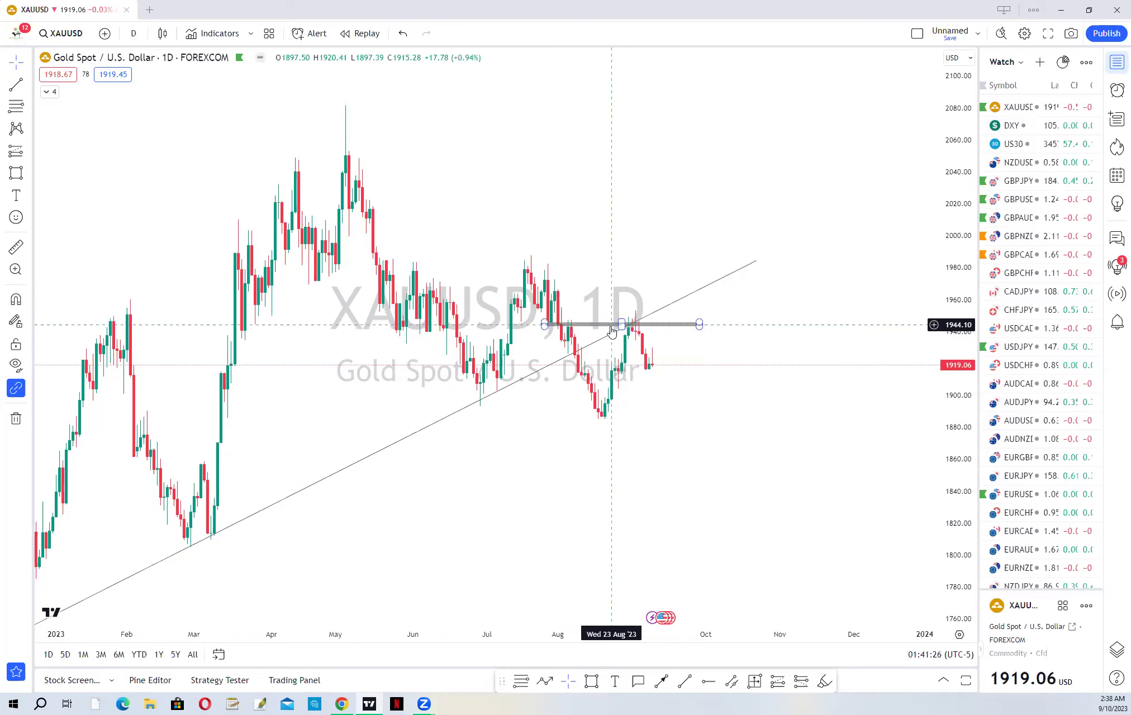
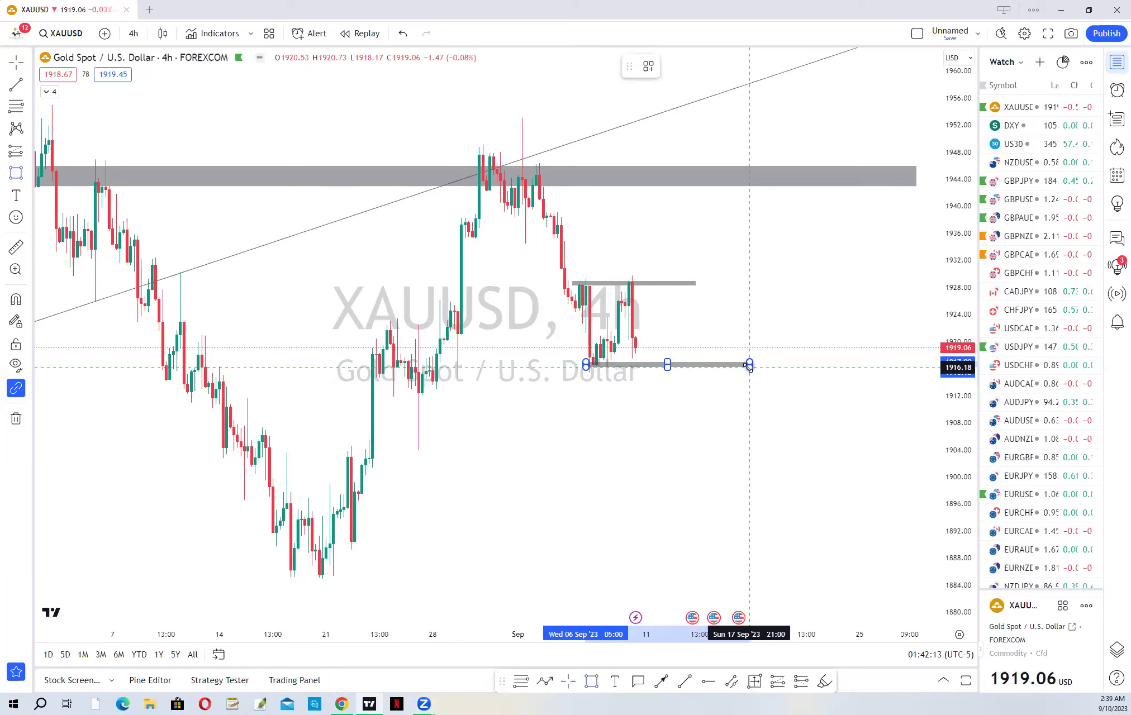
left_click(753, 451)
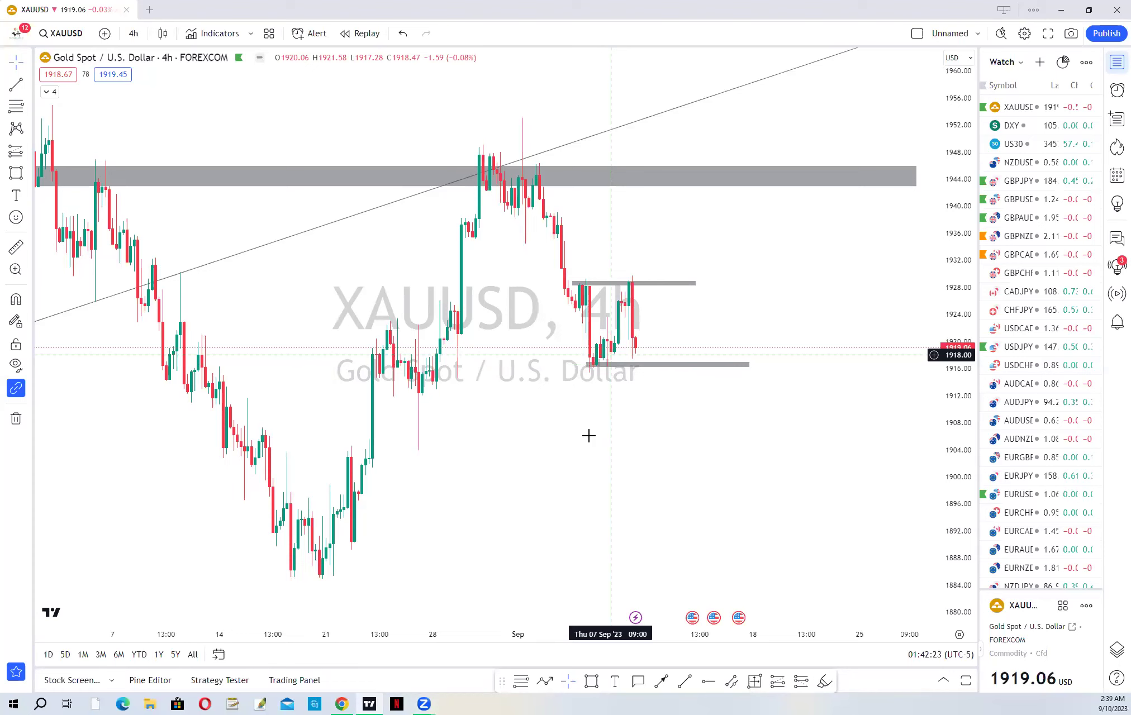
scroll(670, 429, "down", 2)
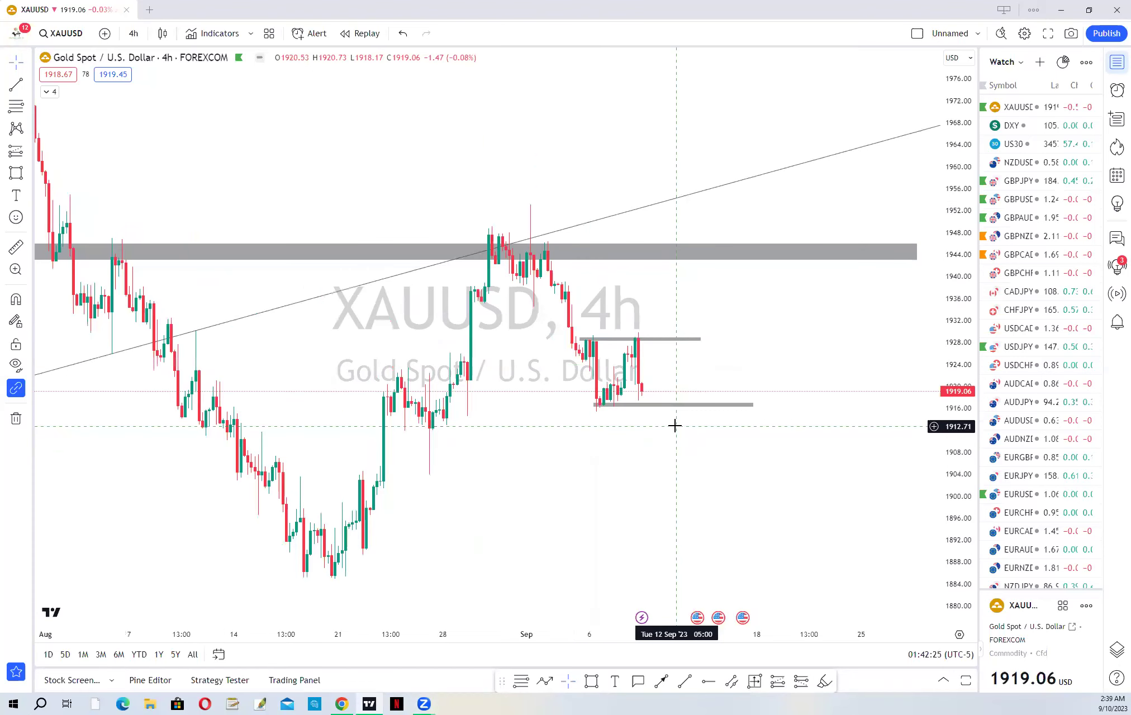
- Switch the XAUUSD chart from the 4-hour to the 1-hour timeframe
scroll(675, 427, "down", 1)
scroll(599, 417, "down", 1)
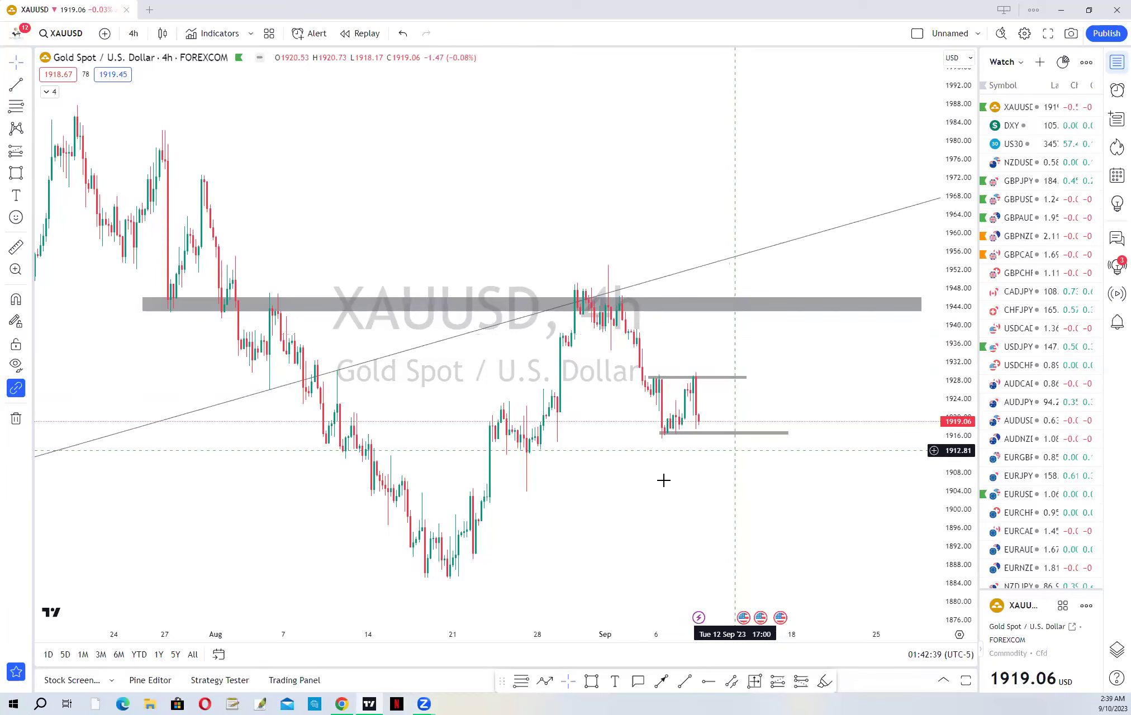
scroll(690, 344, "down", 2)
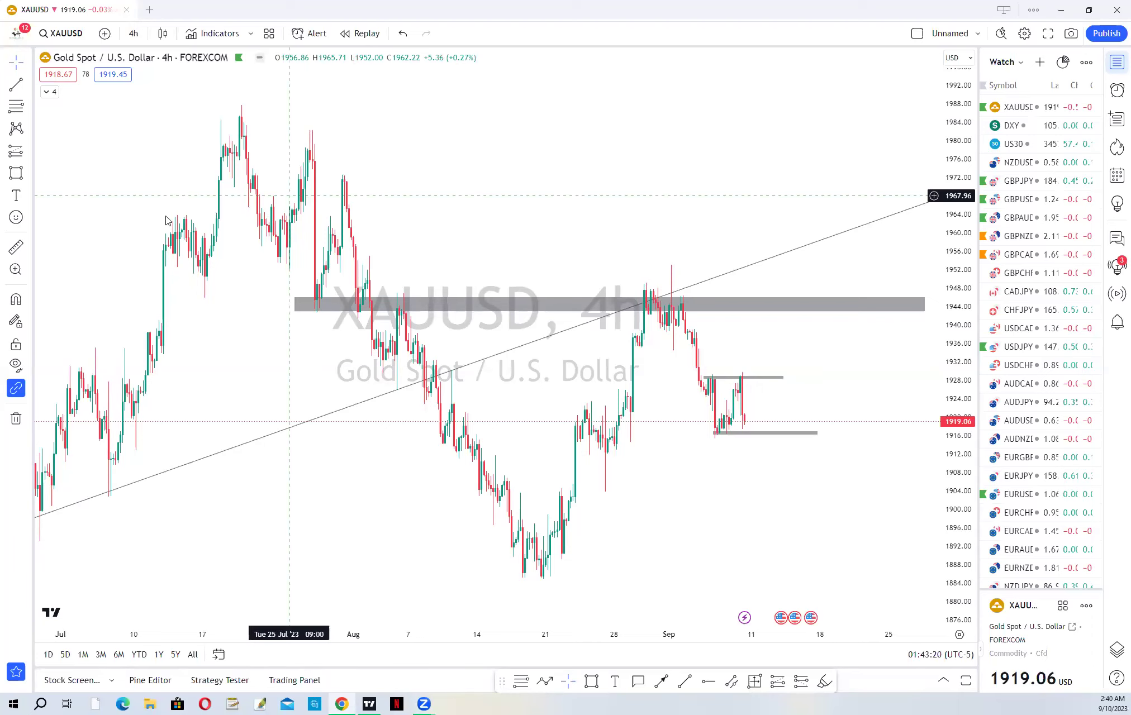
left_click(134, 33)
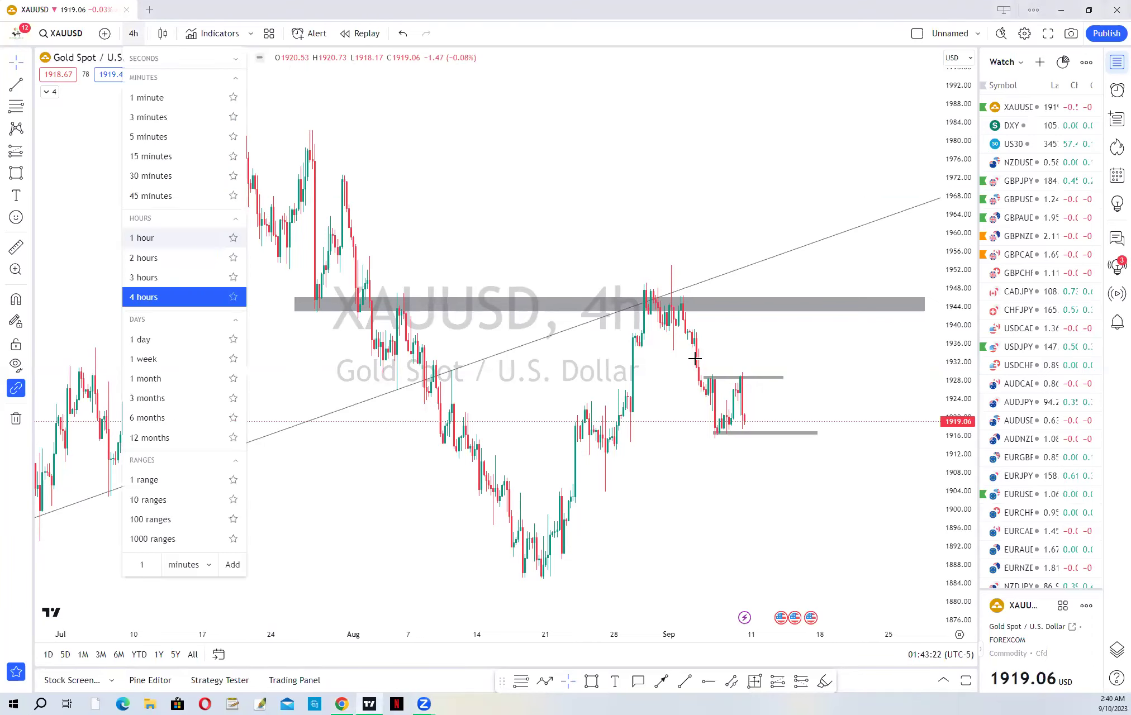
left_click(152, 235)
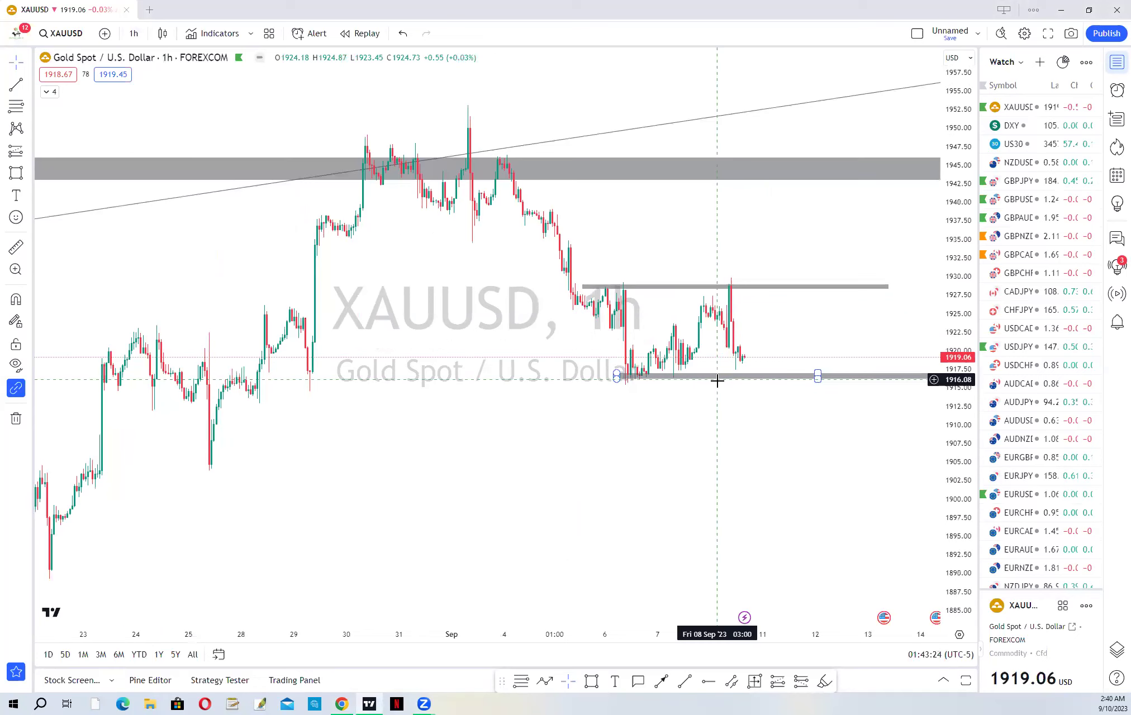
- Draw a Fibonacci retracement on the hourly chart from the 6 Sep '23 low at 1915.41 to about 1923.61 on 8 Sep '23
scroll(717, 380, "down", 3)
scroll(717, 380, "up", 3)
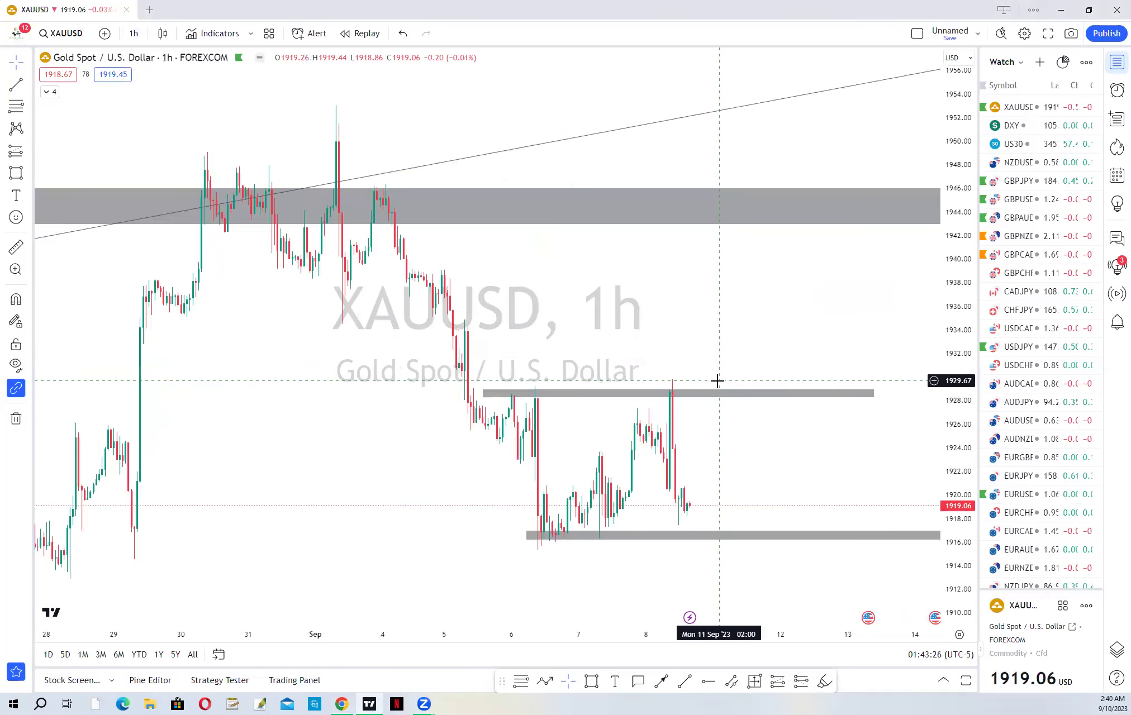
scroll(717, 381, "down", 2)
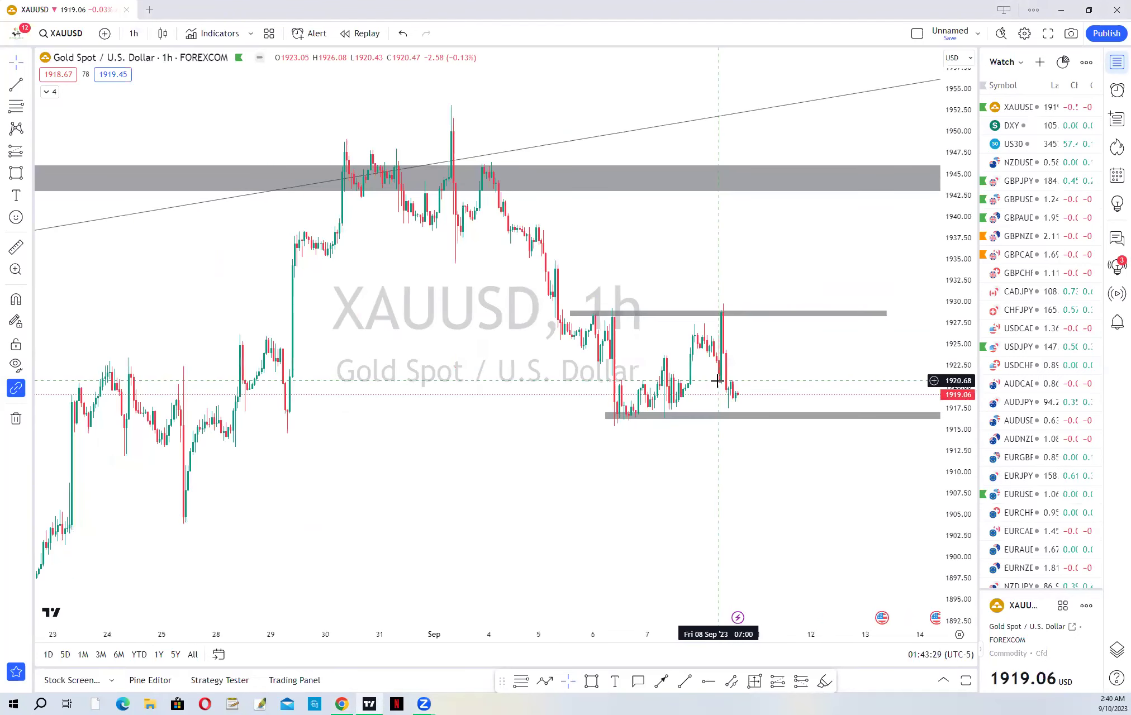
scroll(518, 404, "up", 2)
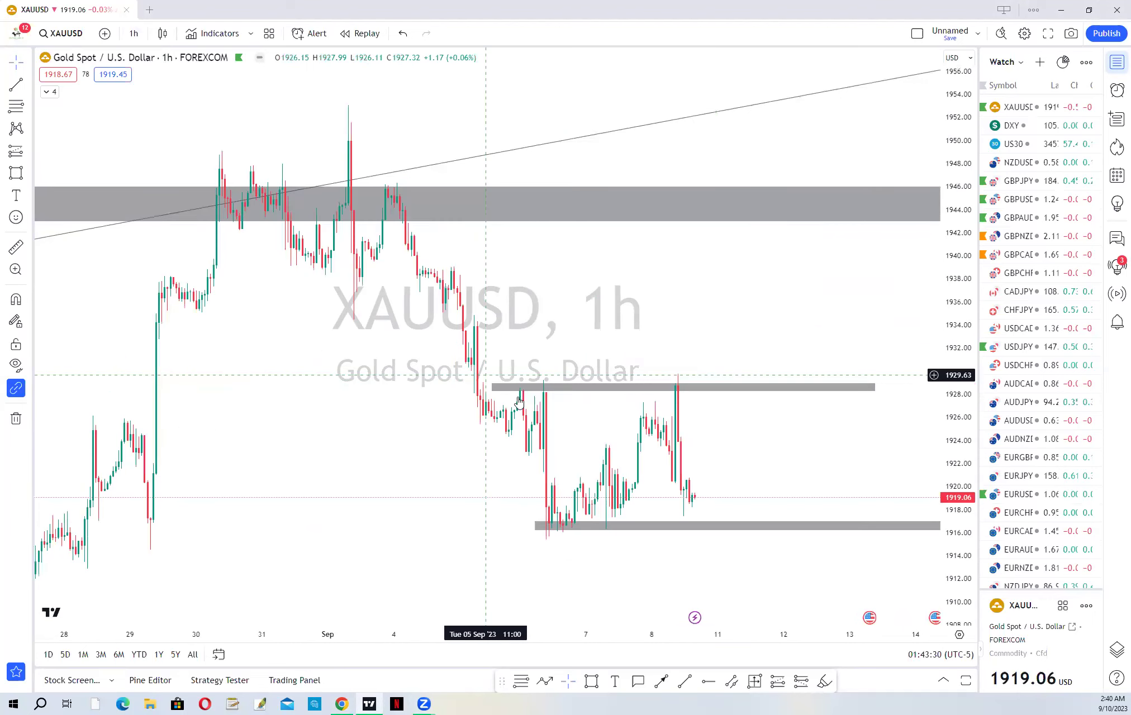
left_click(546, 530)
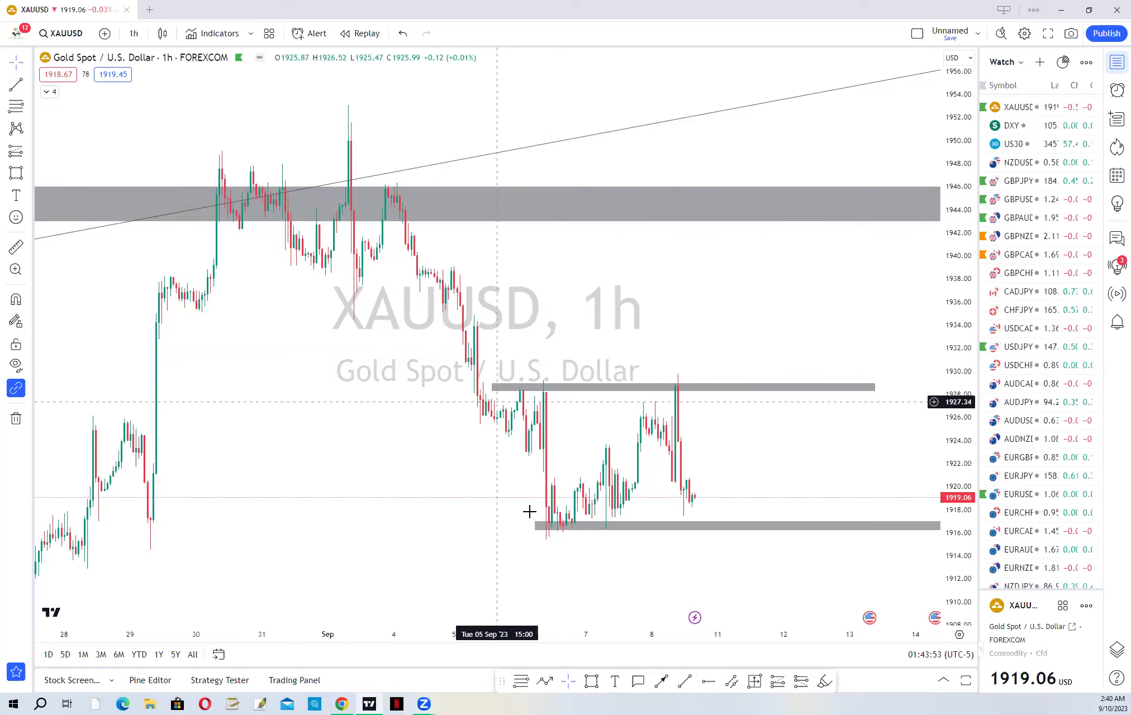
left_click(541, 526)
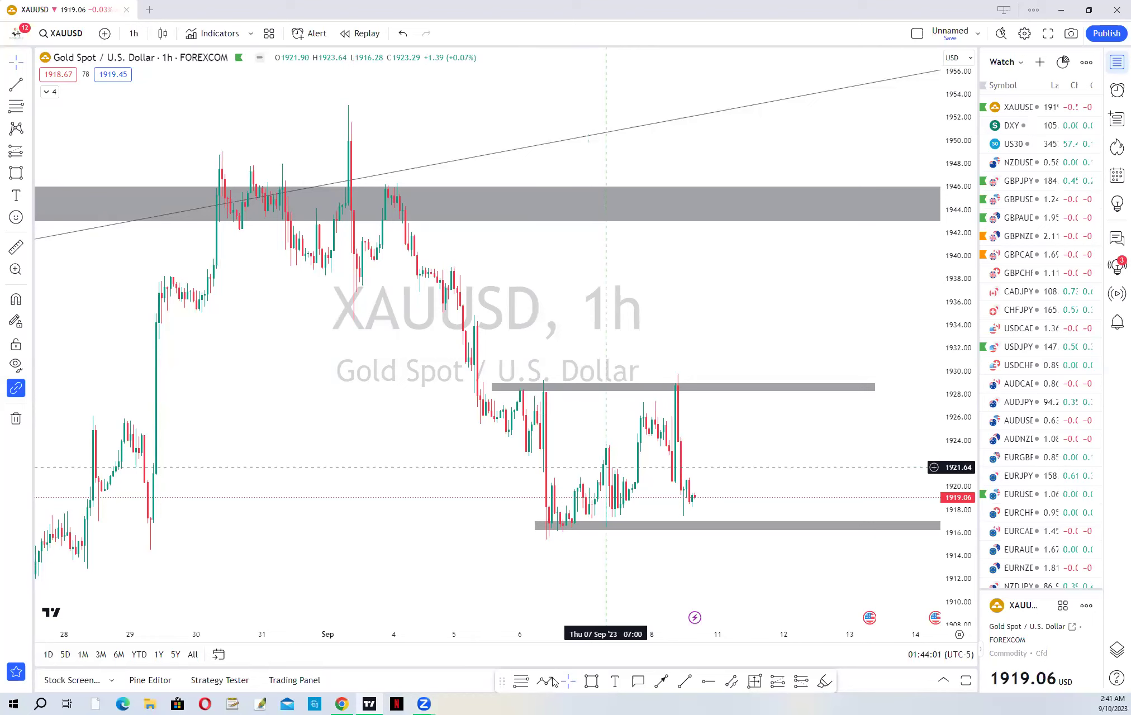
left_click(521, 684)
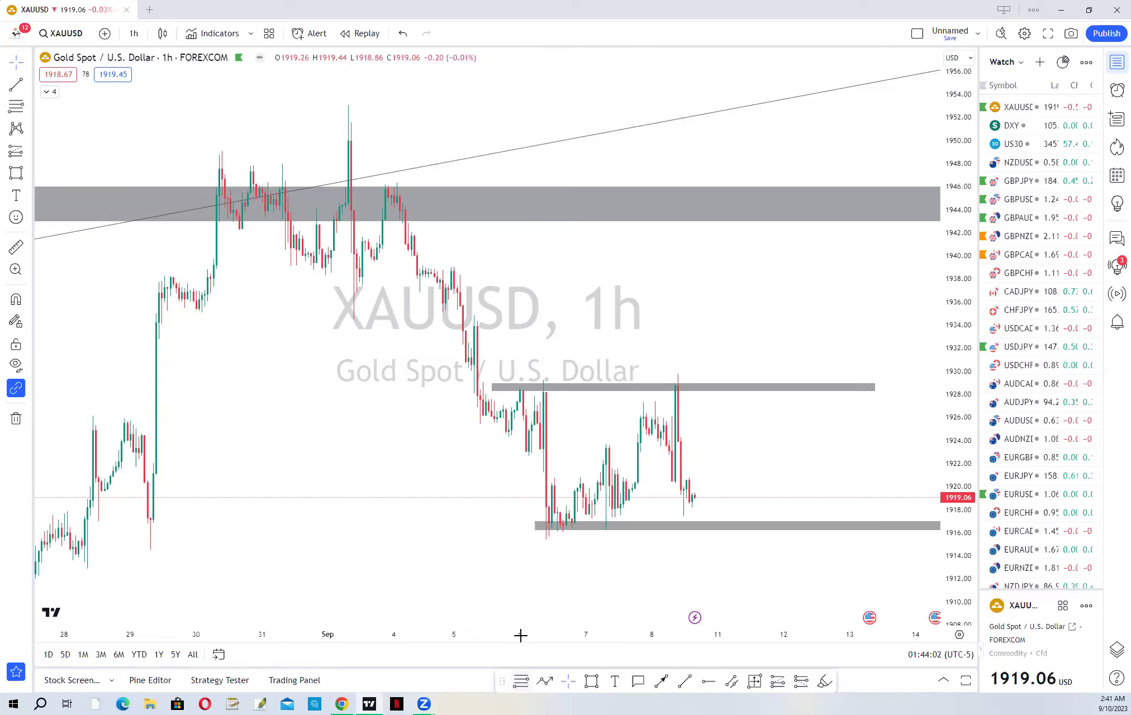
left_click(544, 538)
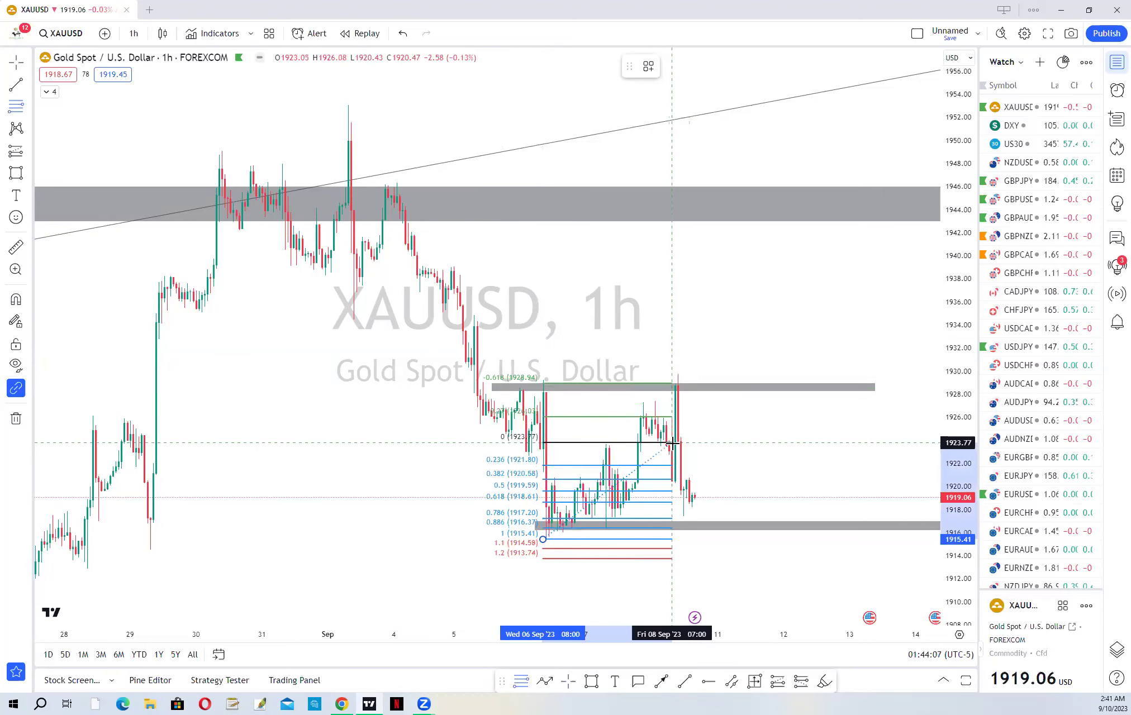
left_click(672, 444)
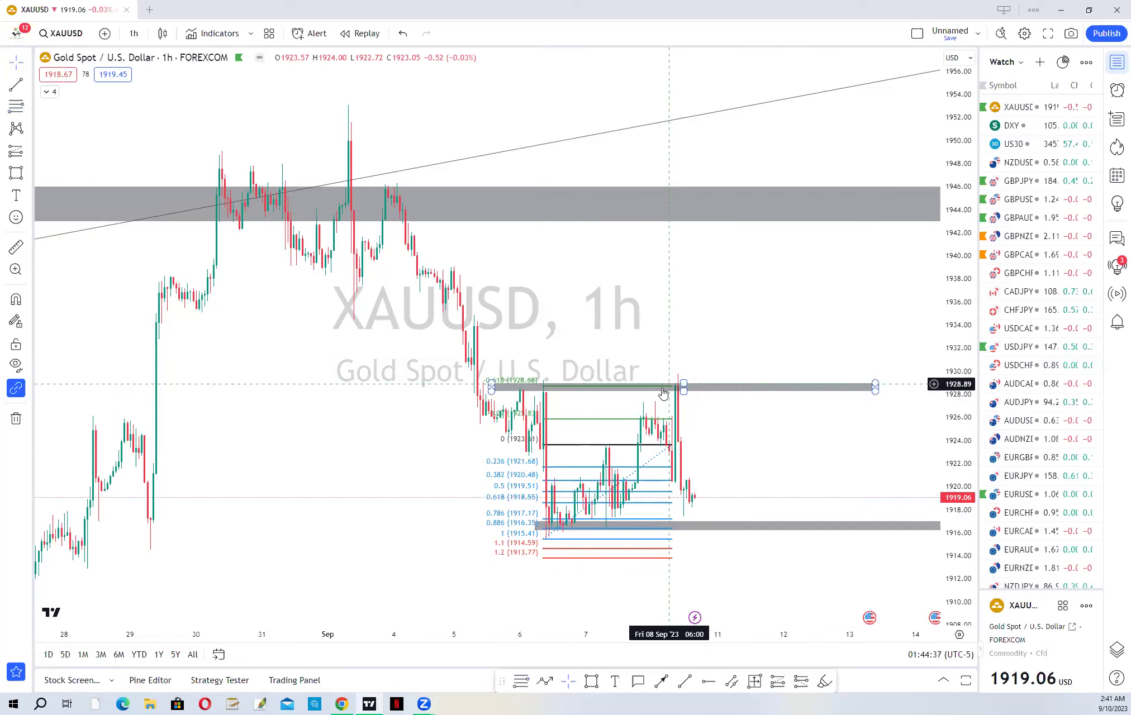
- Check the recent hourly candles against the Fibonacci levels and remove the retracement from the chart
scroll(287, 375, "down", 1)
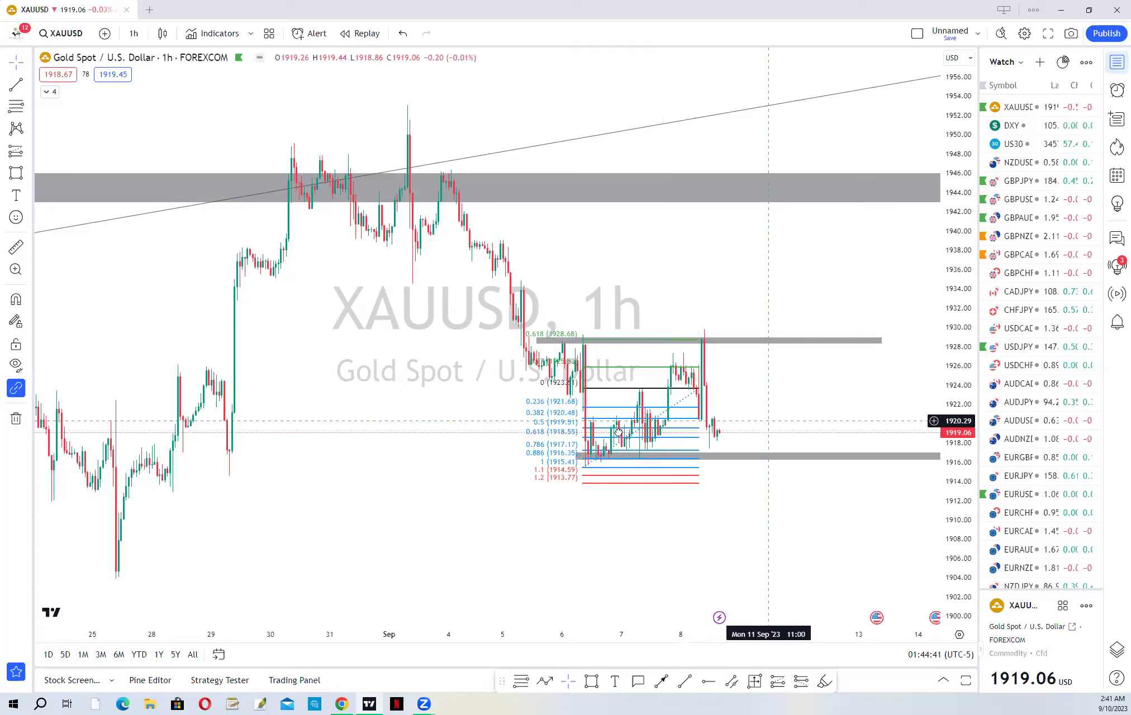
scroll(620, 426, "up", 1)
scroll(554, 463, "right", 2)
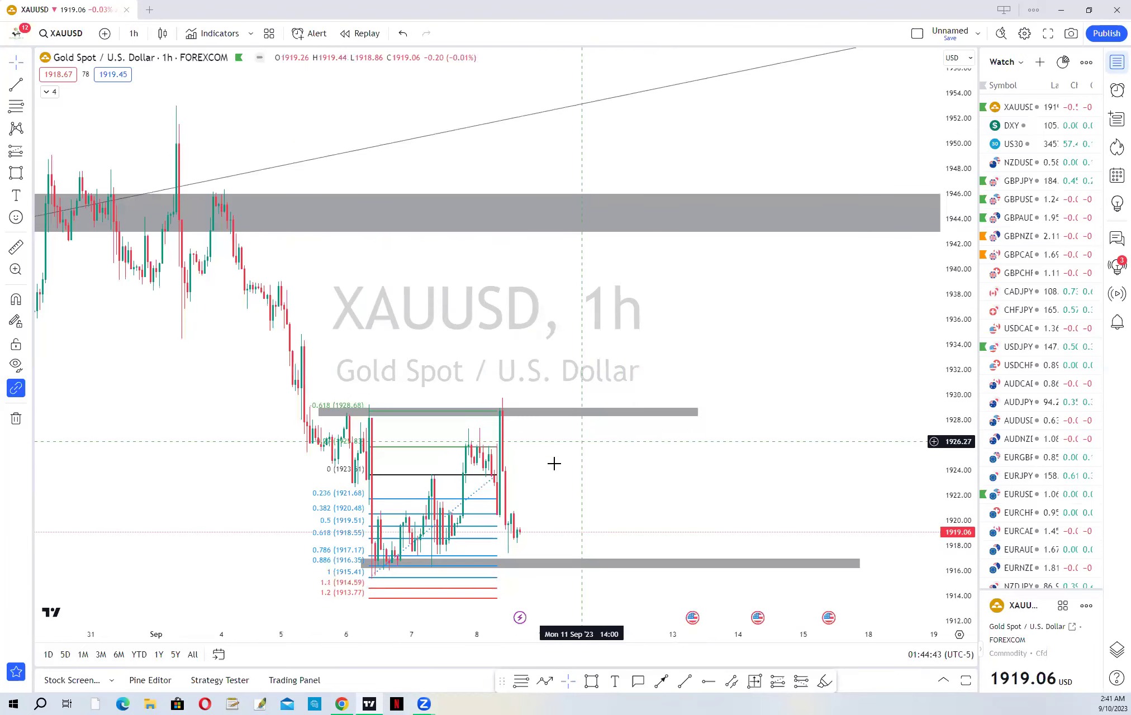
scroll(637, 419, "left", 2)
scroll(559, 459, "left", 2)
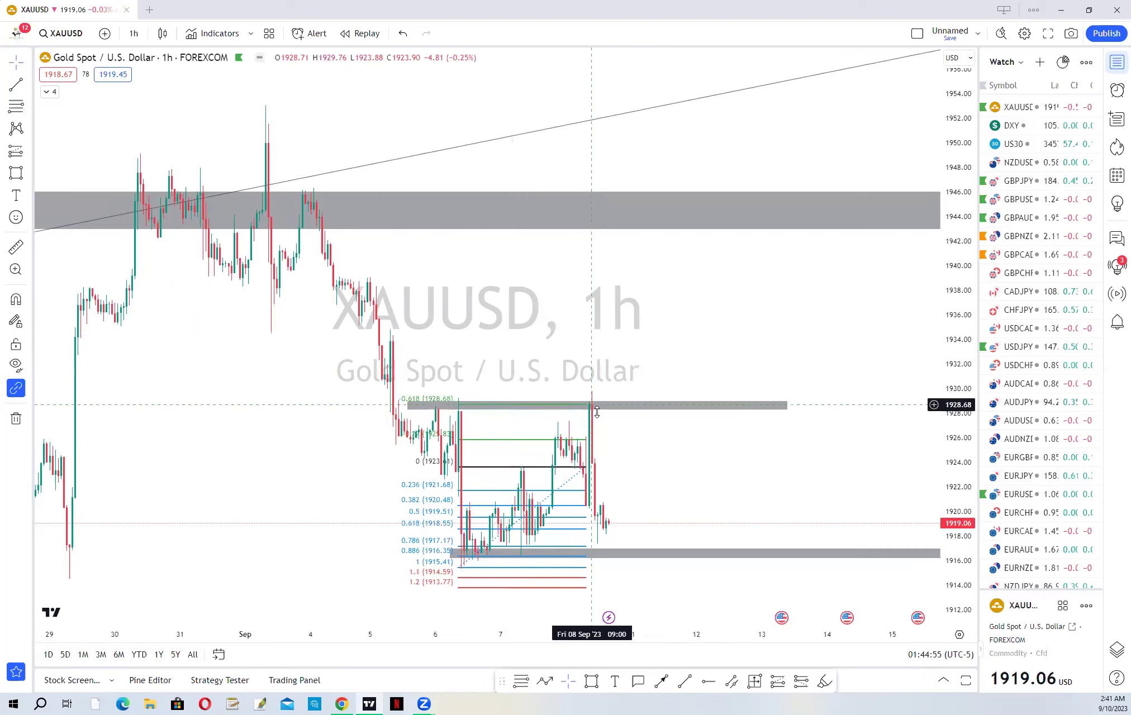
scroll(646, 442, "down", 3)
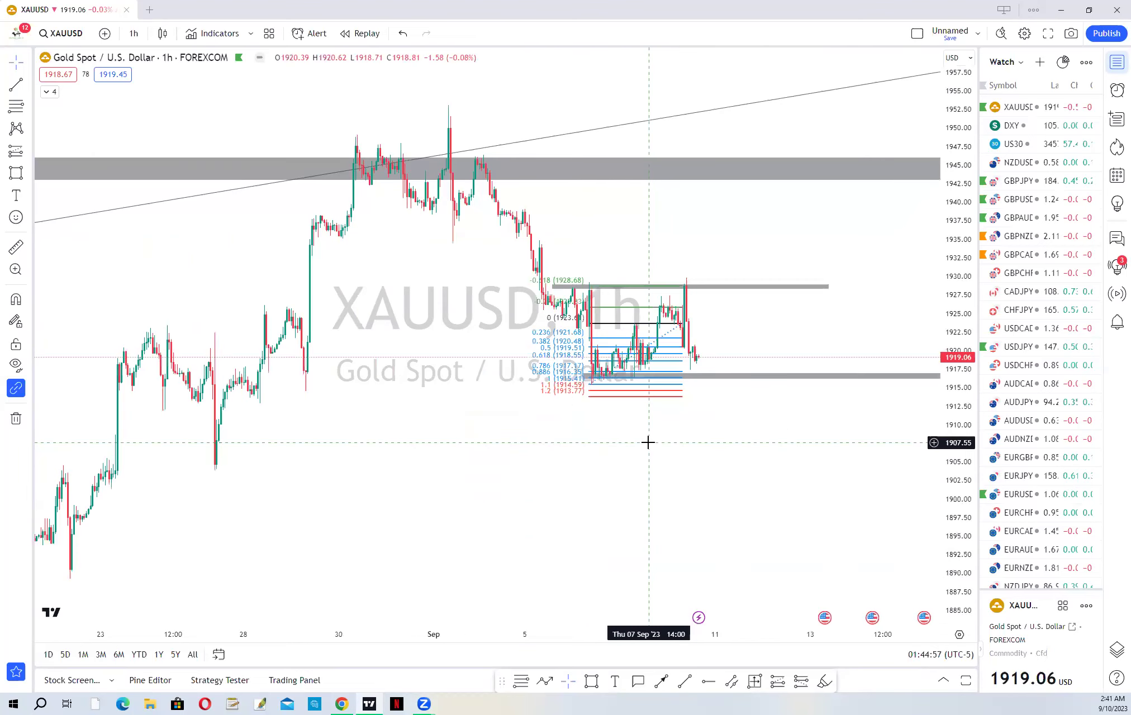
scroll(616, 442, "up", 3)
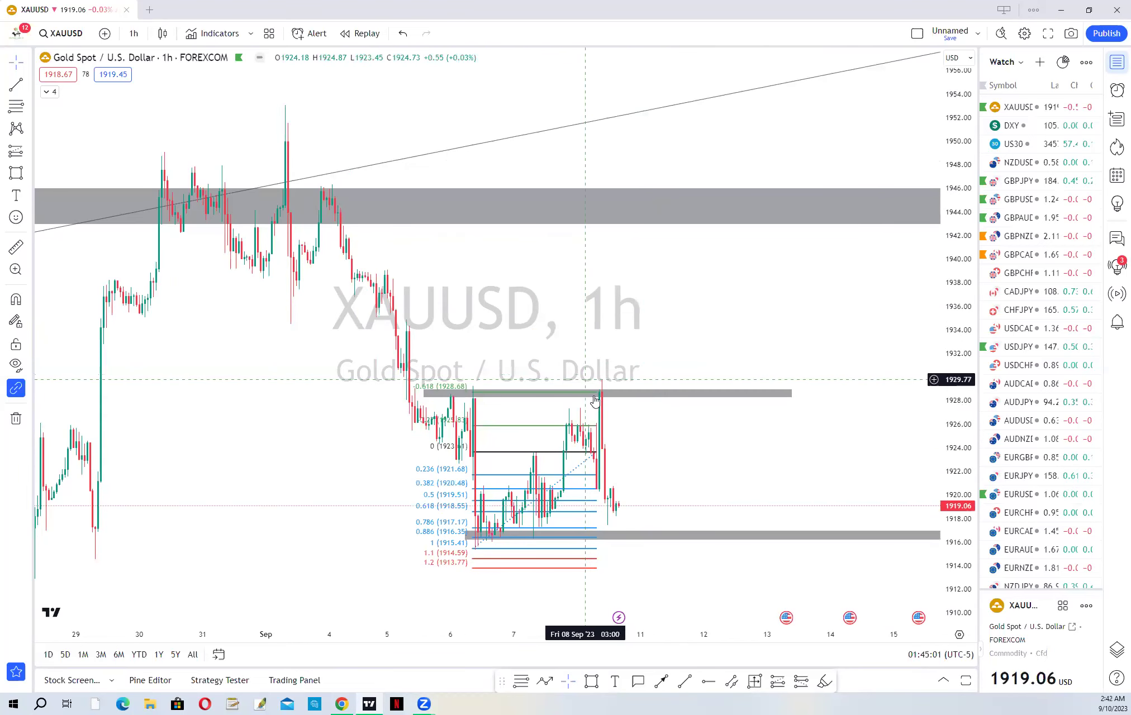
left_click(581, 393)
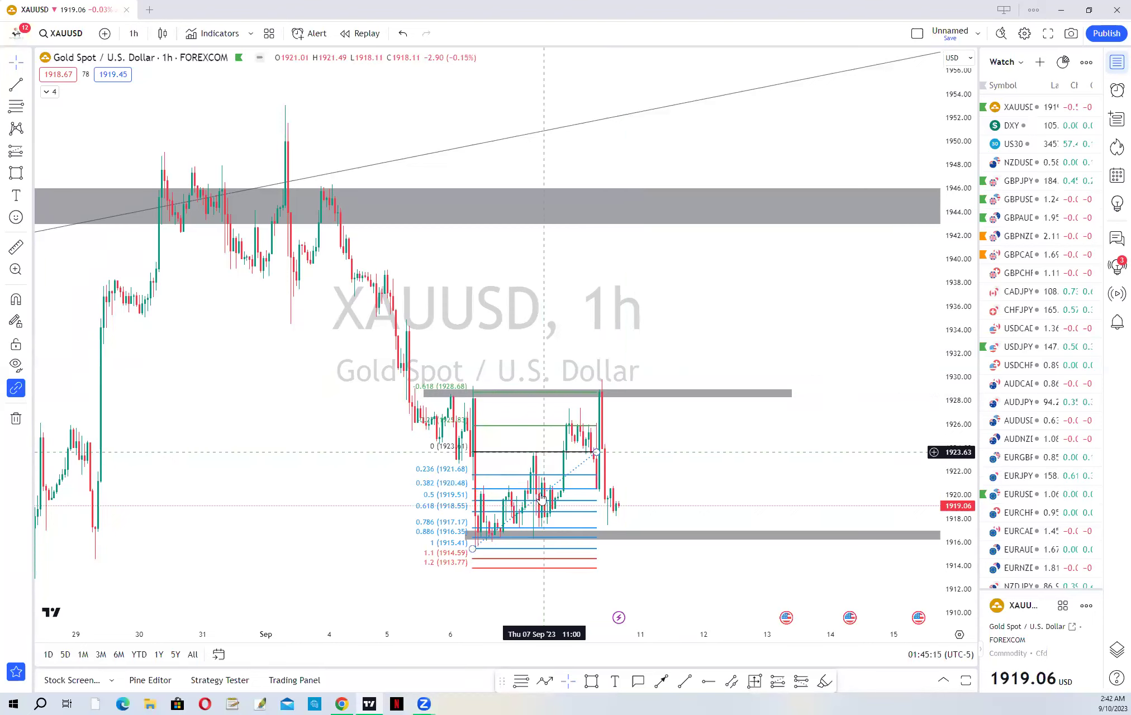
left_click(781, 66)
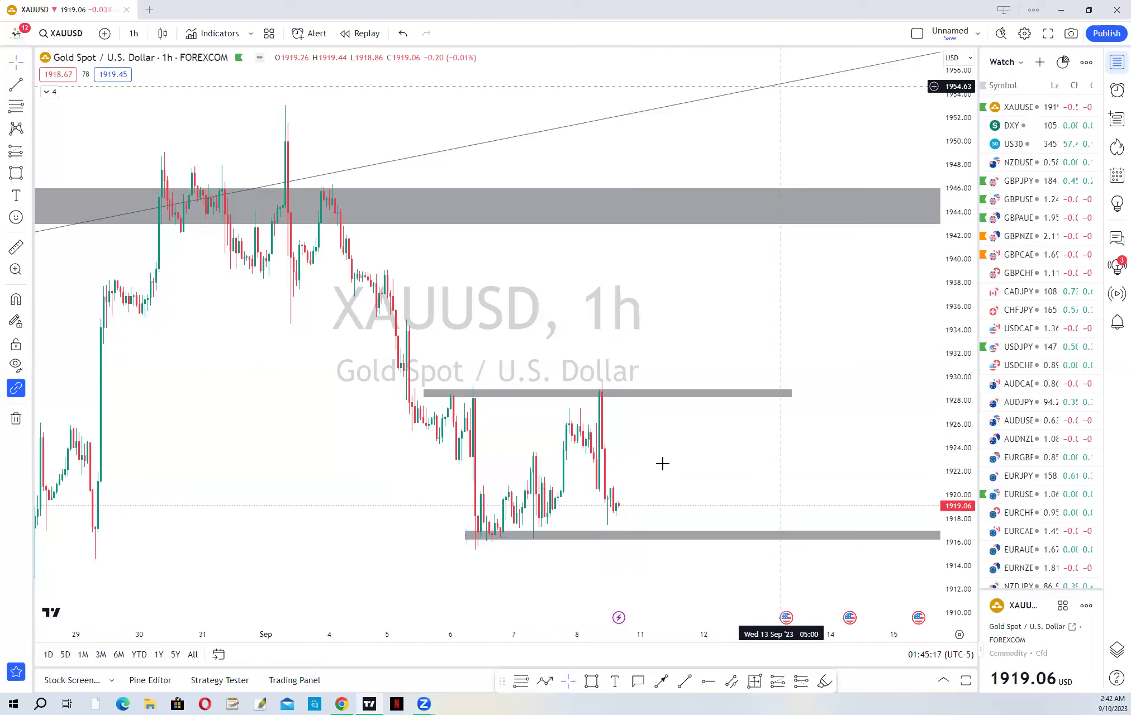
- Draw a rising trend line under the hourly lows from about 1915.4 on 6 Sep '23 to about 1918.4 on 11 Sep '23
scroll(768, 414, "up", 3)
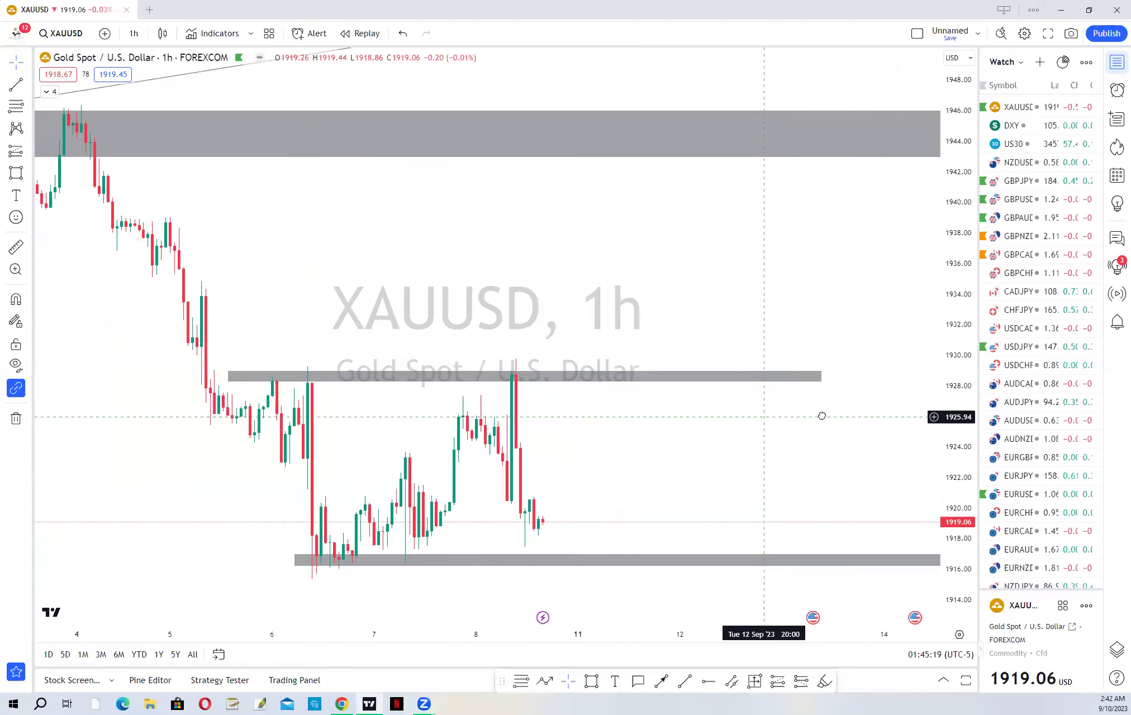
scroll(750, 427, "down", 2)
scroll(752, 440, "down", 2)
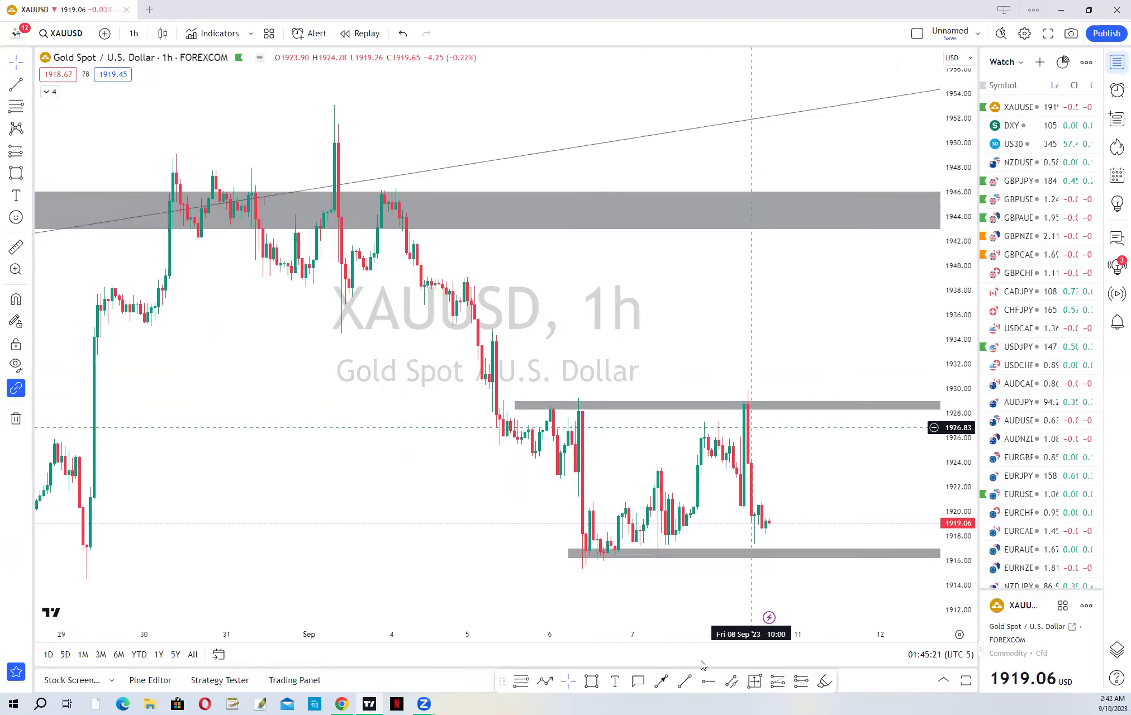
left_click(685, 681)
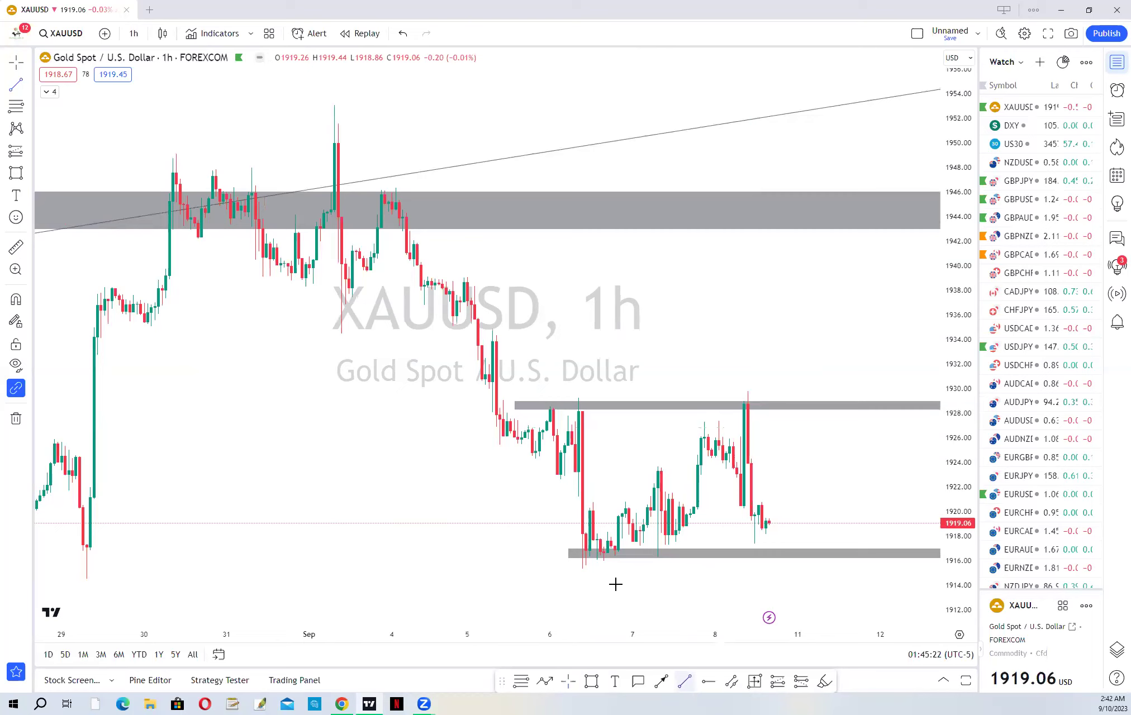
left_click(582, 569)
left_click(765, 540)
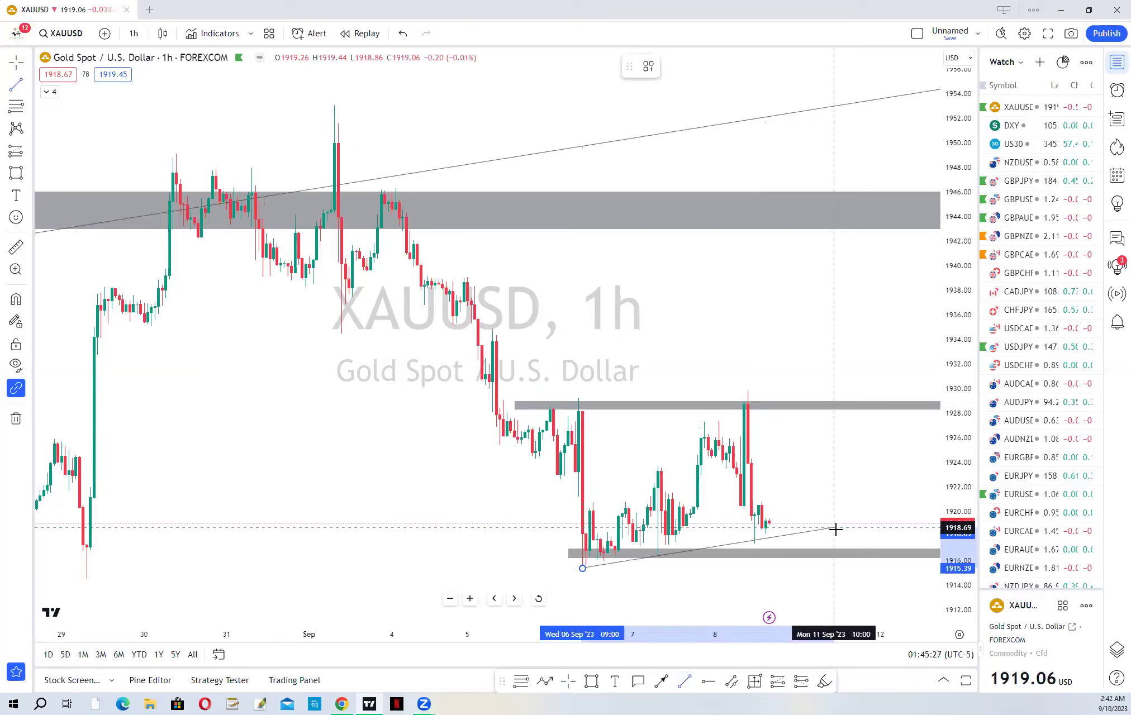
left_click(840, 535)
- Draw a thin rectangle zone from 6 Sep '23 13:00 to 12 Sep '23 05:00, adjusting its edges to about 1918.1 and 1917.5
left_click_drag(730, 578, 665, 564)
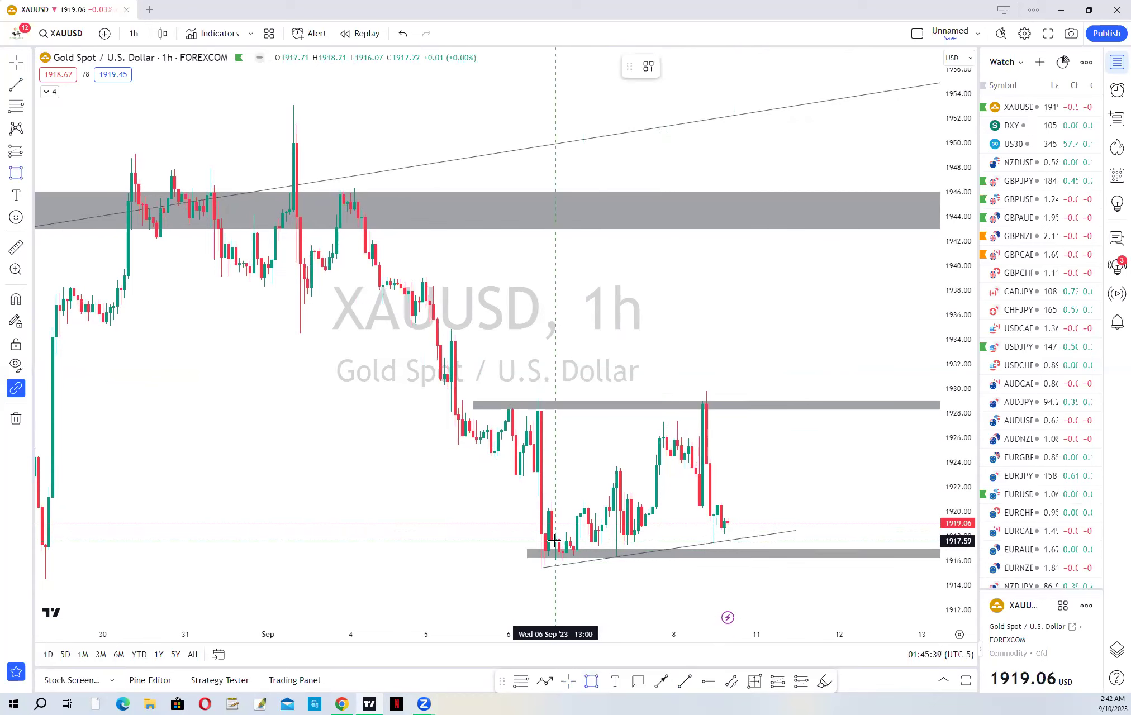
left_click_drag(554, 537, 857, 536)
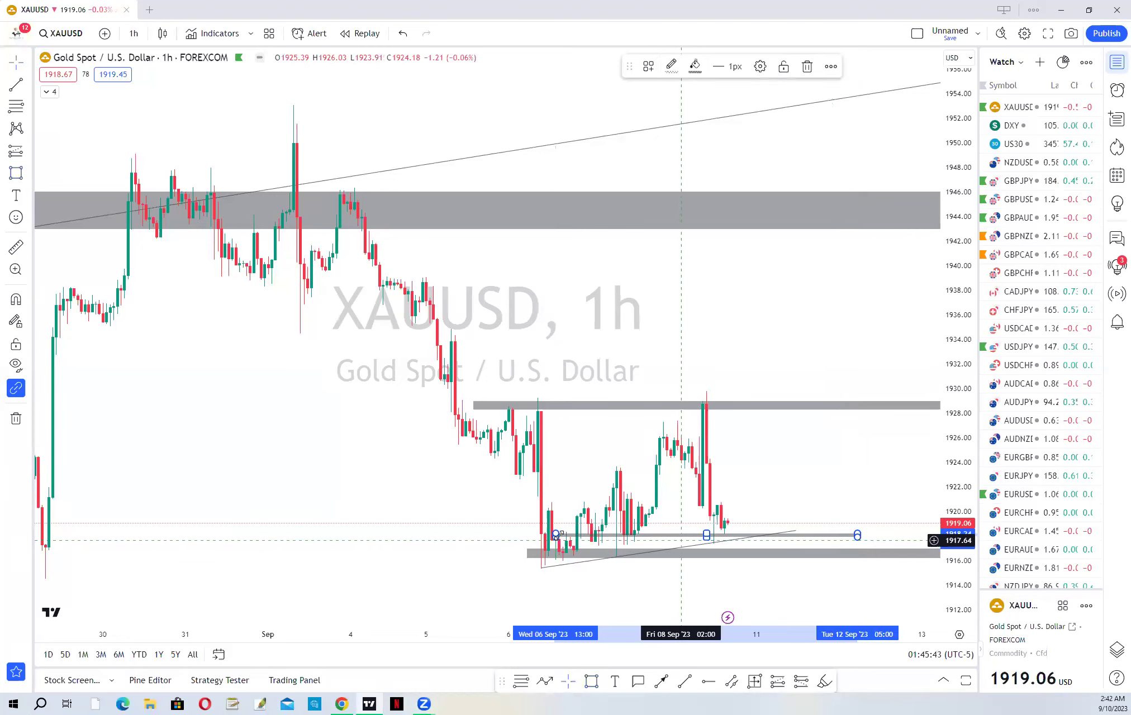
left_click_drag(554, 536, 555, 543)
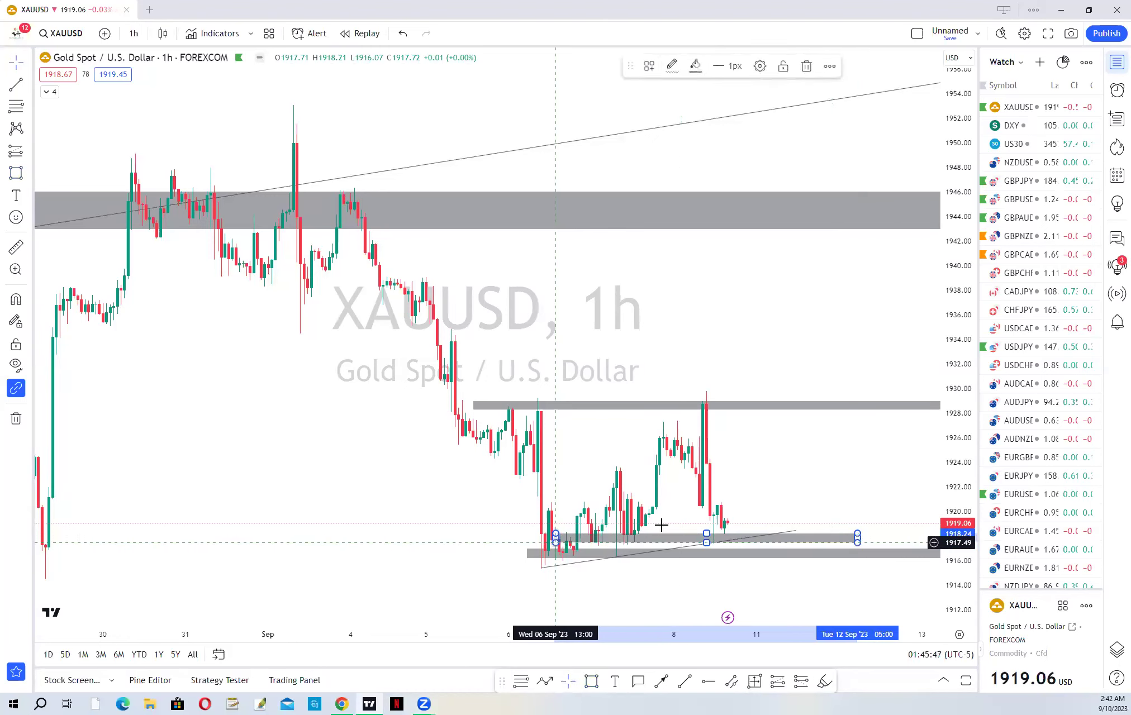
left_click_drag(707, 534, 707, 535)
left_click(799, 496)
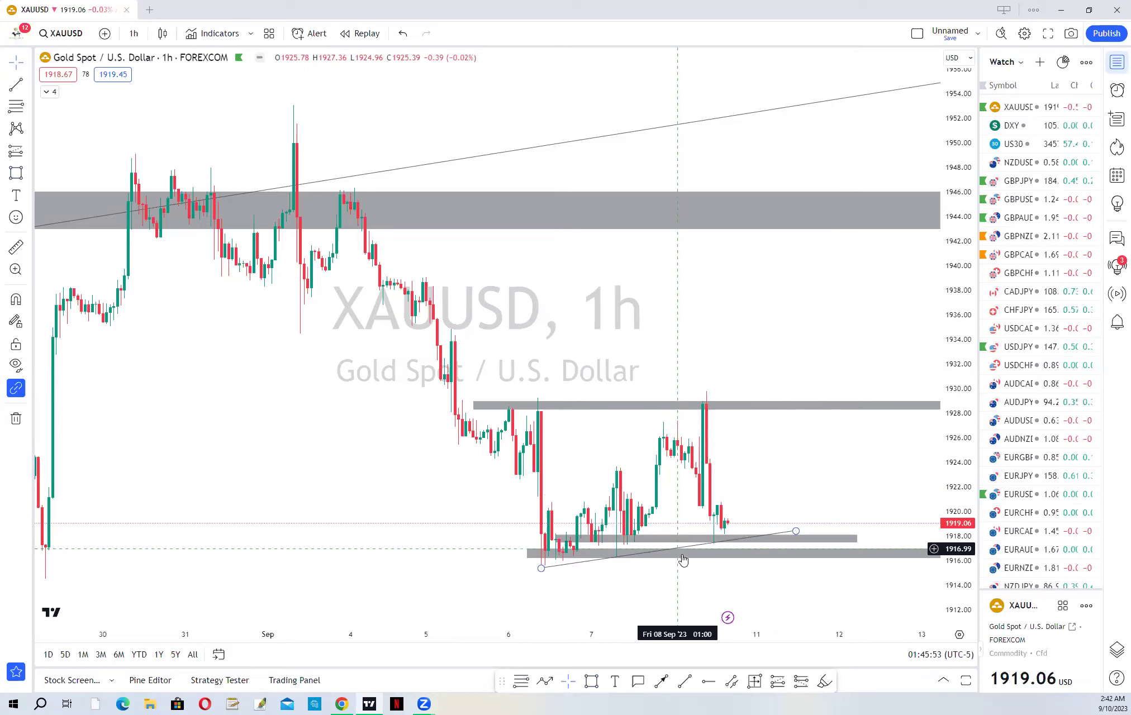
- Delete the short rectangle zone just above the lower support zone on the hourly chart
left_click(725, 555)
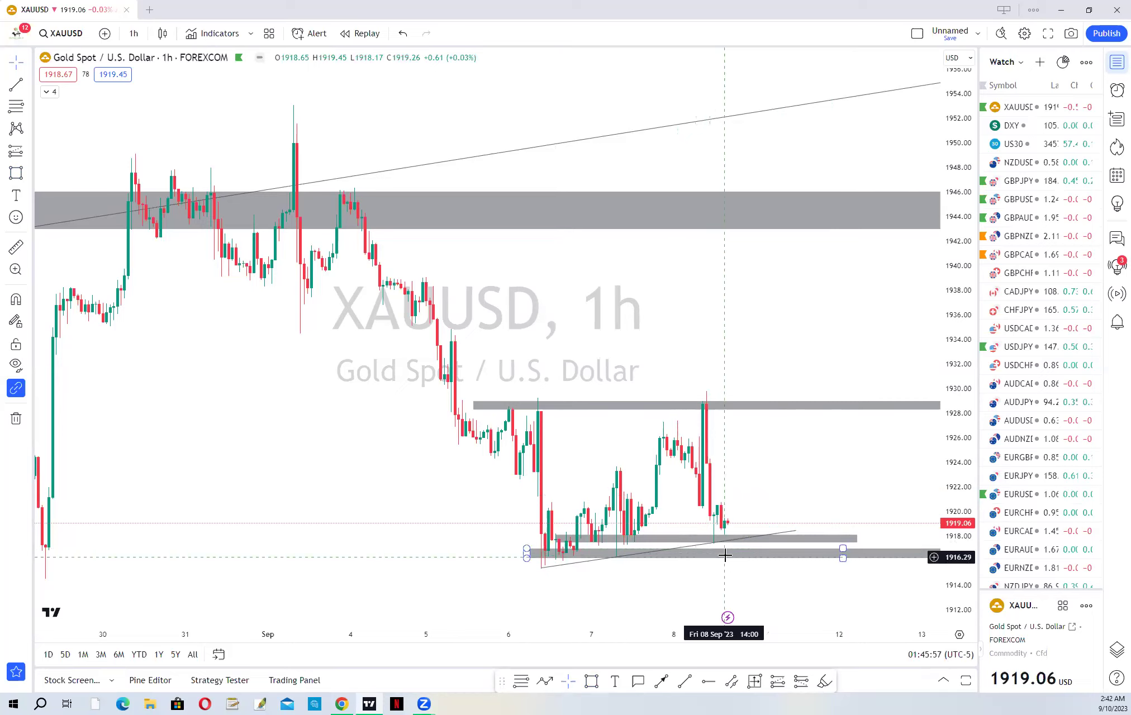
left_click(826, 540)
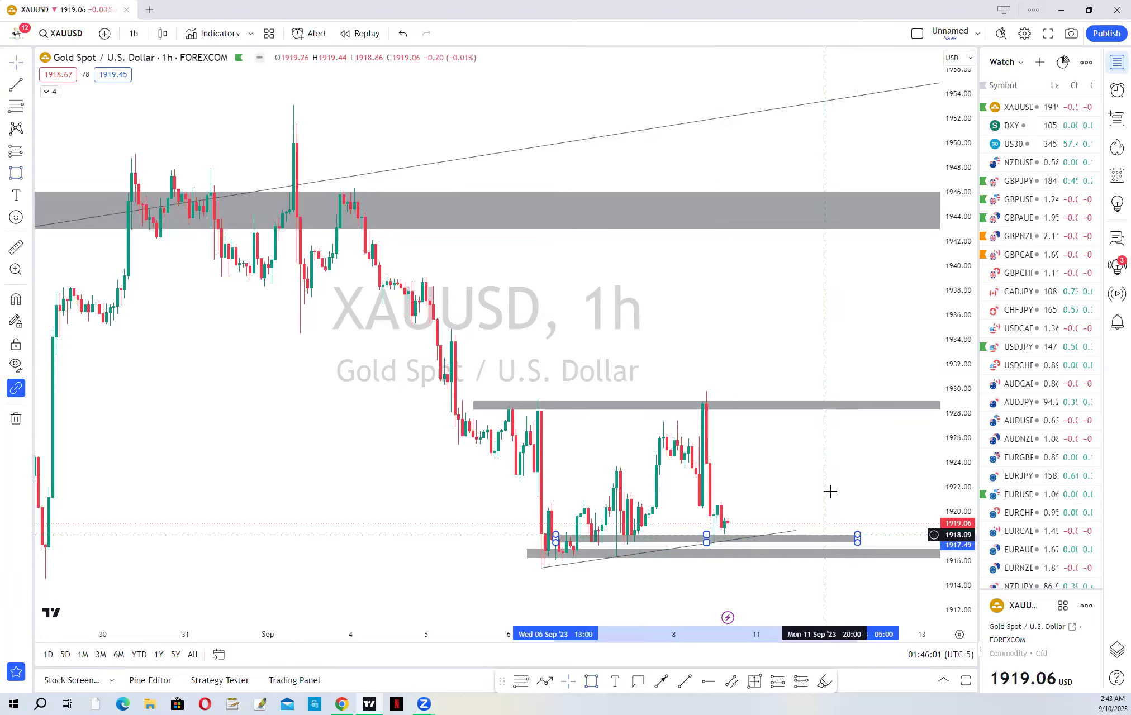
key("Delete")
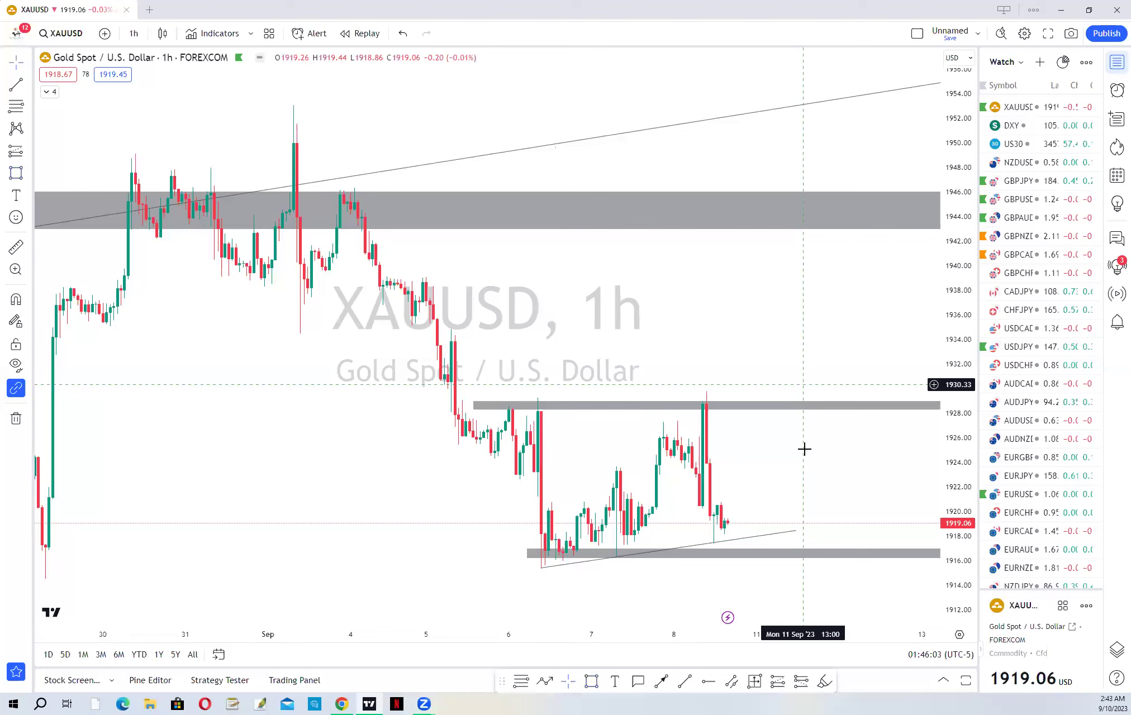
- Draw a falling trend line on the hourly chart from about 1953.35 on 1 Sep '23 07:00 to about 1909.87 on 14 Sep '23 14:00
left_click_drag(614, 426, 558, 426)
scroll(791, 408, "down", 1)
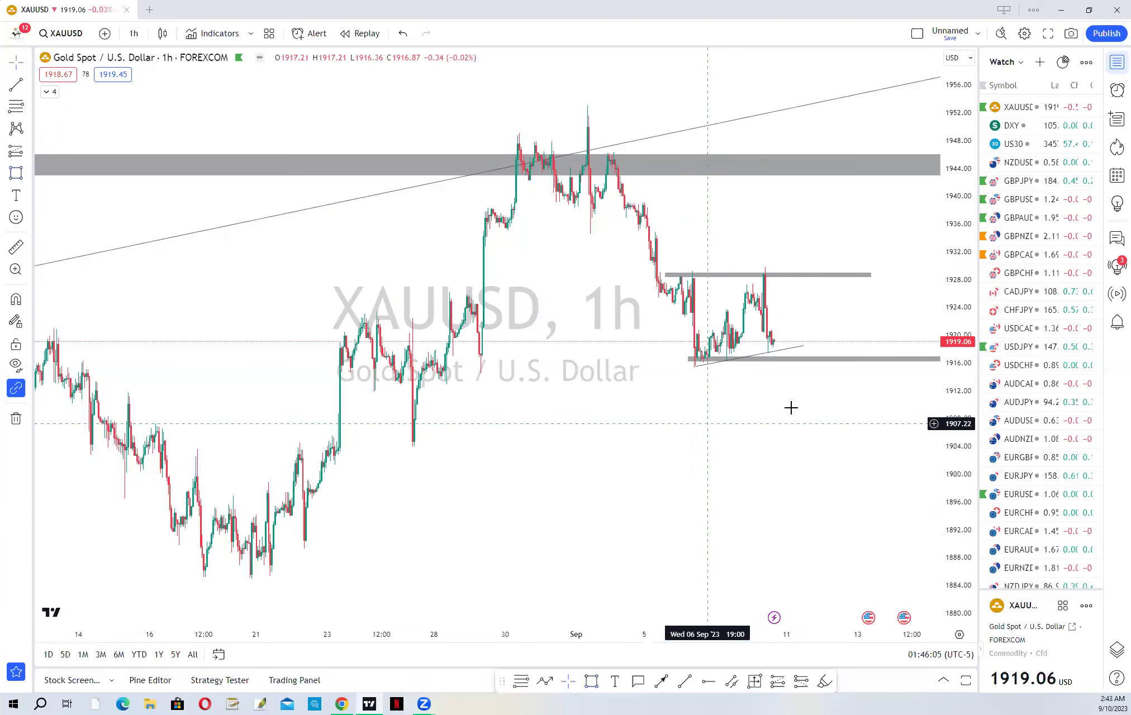
scroll(664, 408, "down", 2)
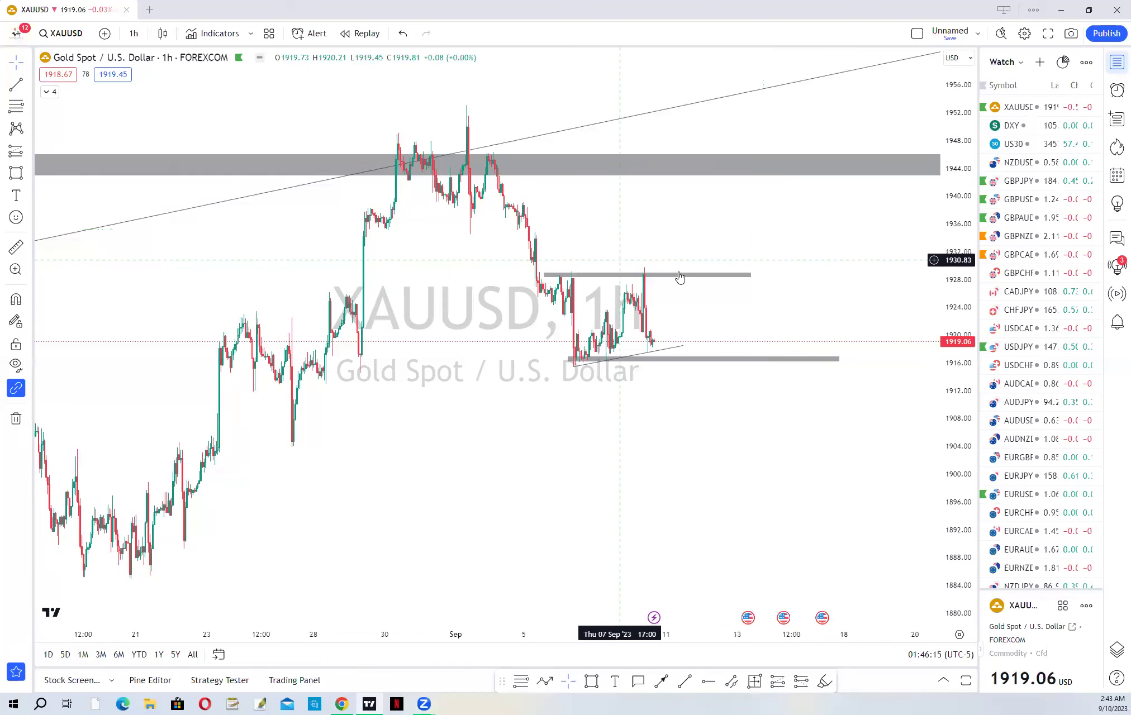
scroll(728, 364, "down", 2)
left_click(726, 358)
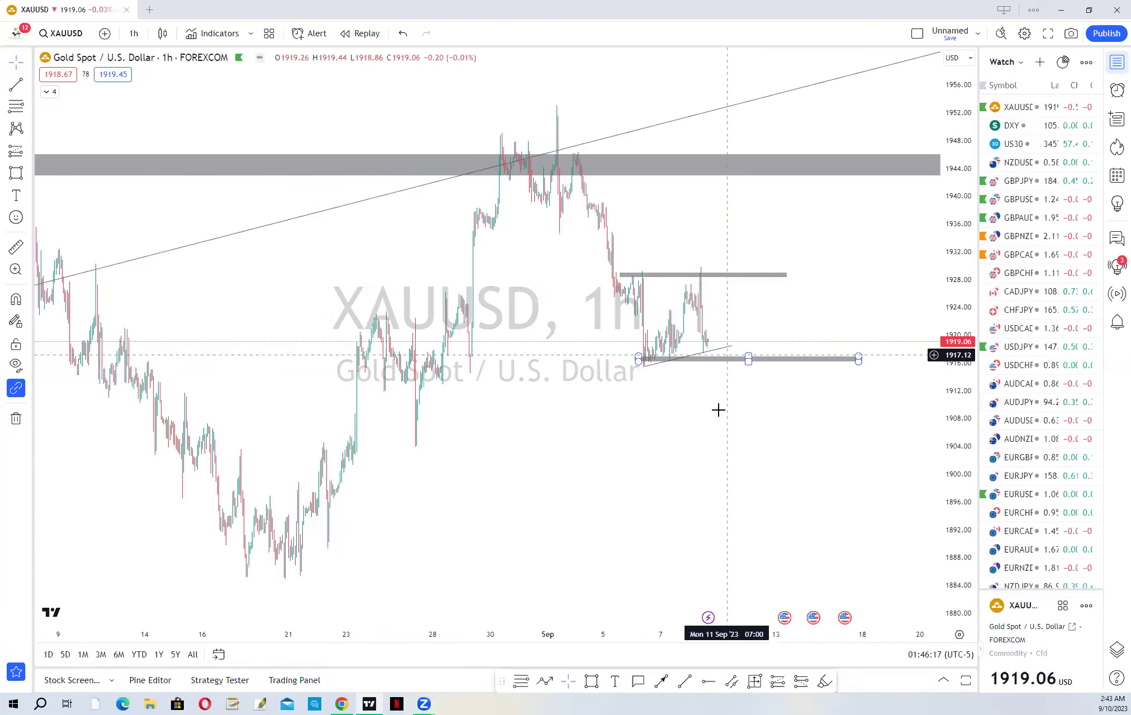
scroll(717, 410, "up", 2)
scroll(665, 358, "up", 1)
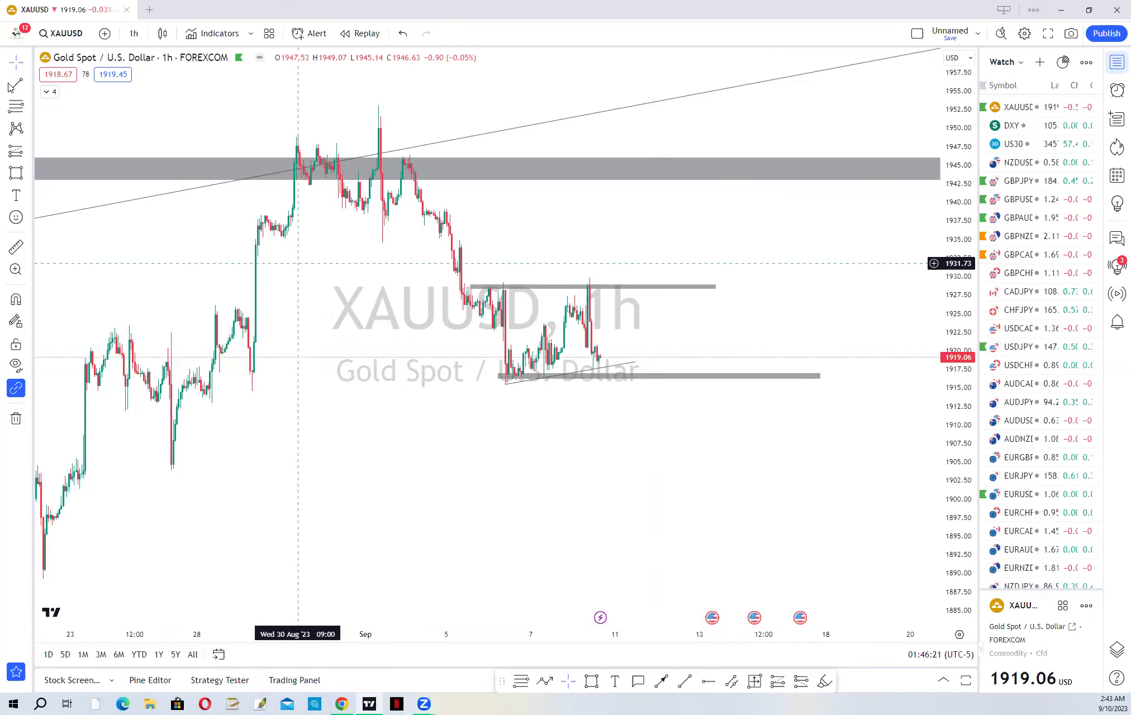
key("alt+t")
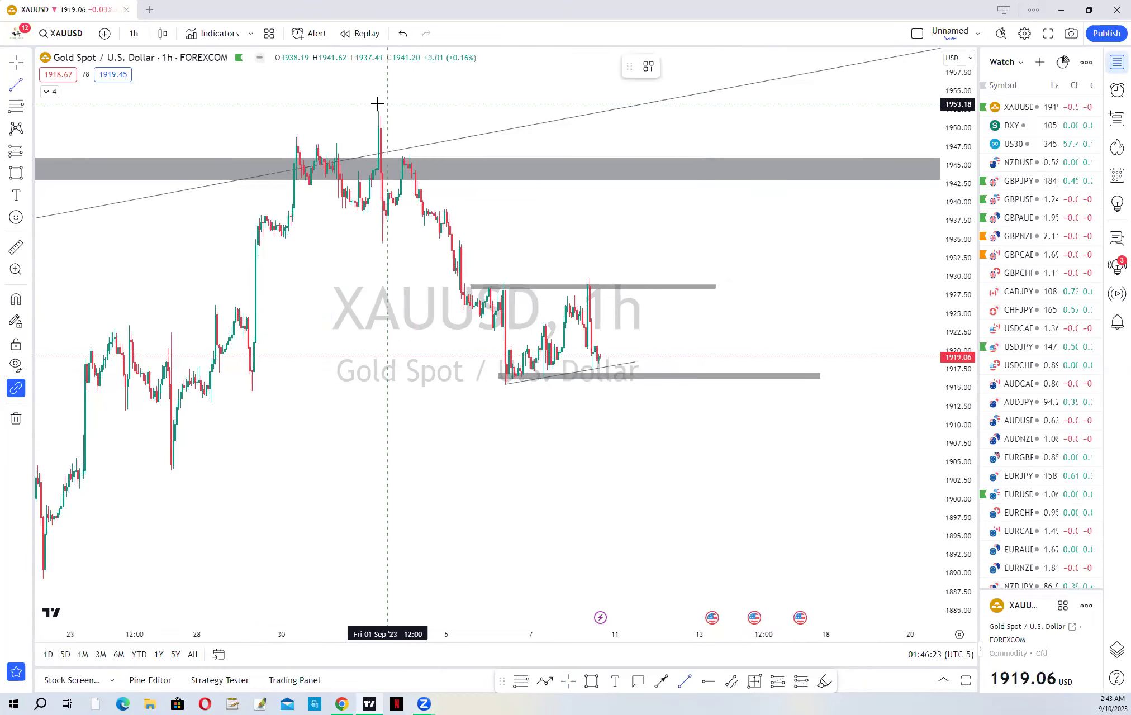
left_click(378, 102)
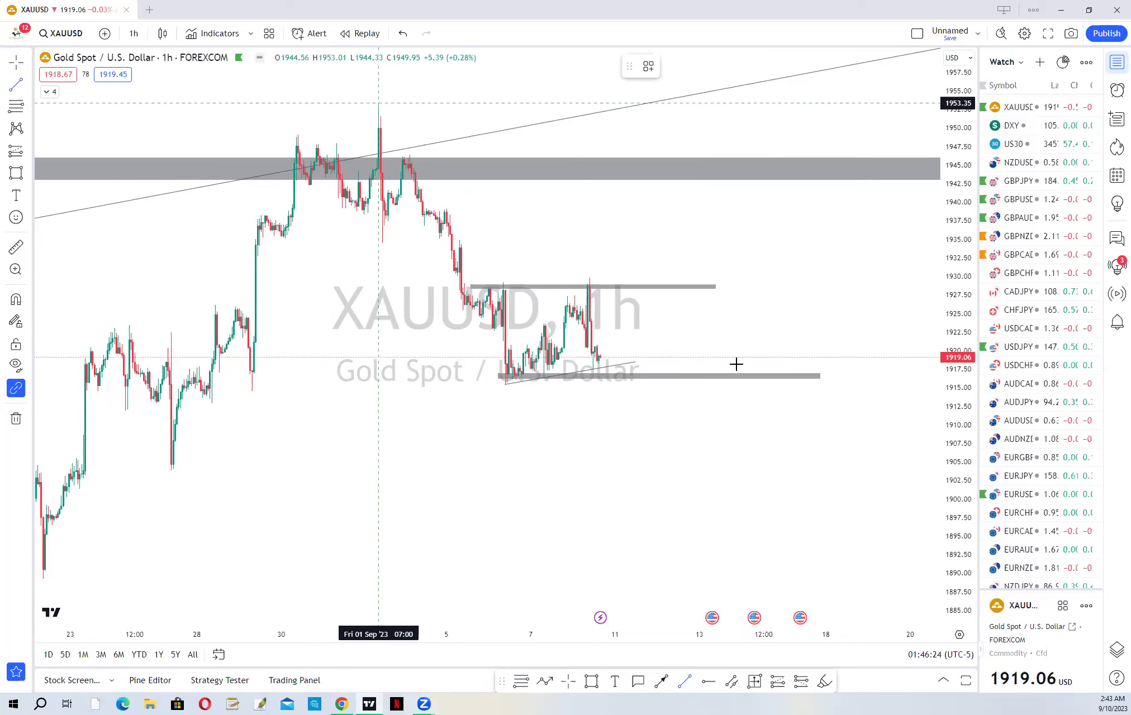
left_click(767, 425)
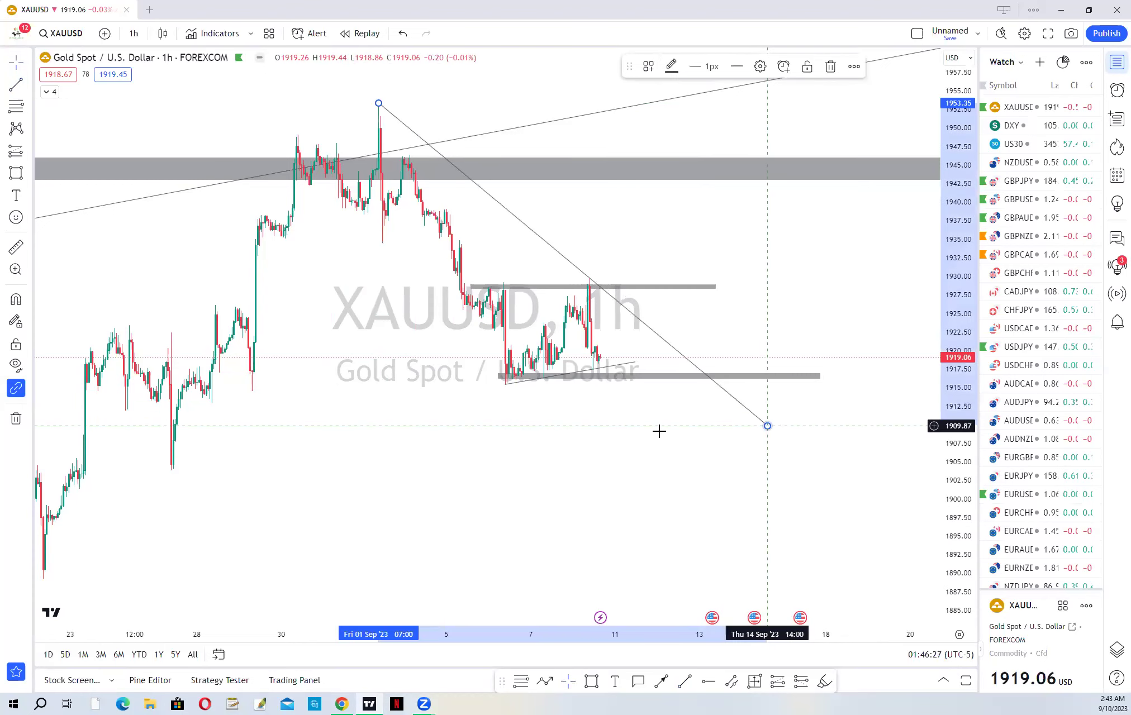
left_click(615, 307)
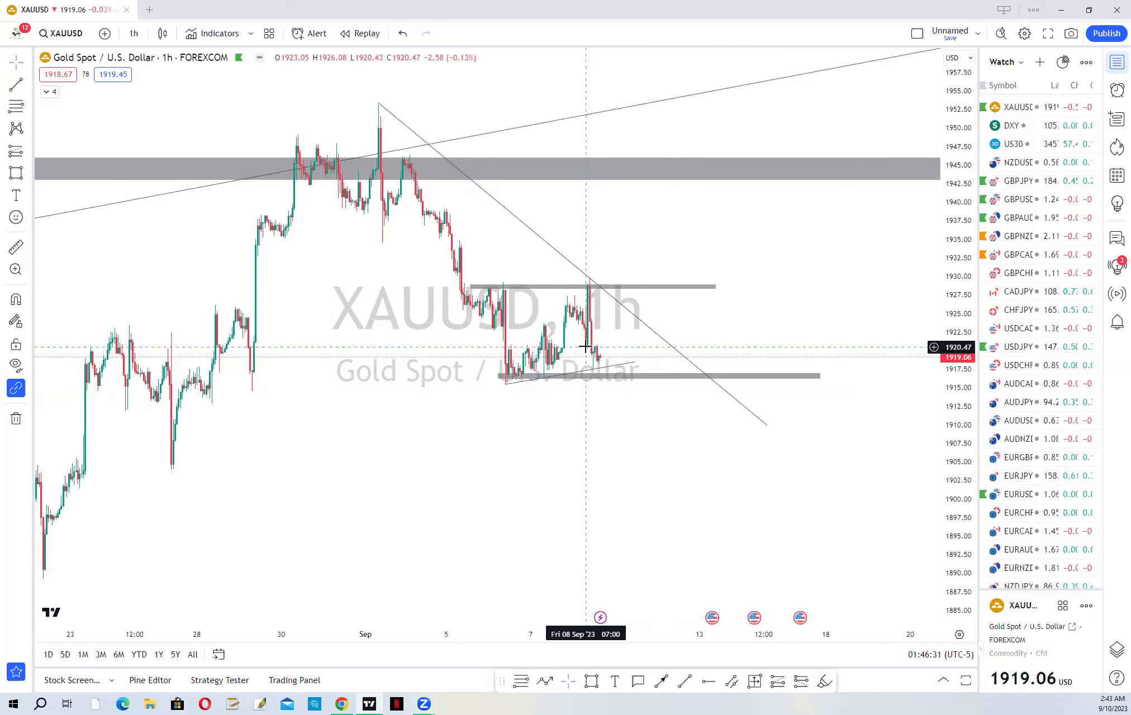
- Switch the chart to the 30-minute timeframe and draw a short, thin rectangle zone near 1920.6, starting at 8 Sep '23 07:00
left_click(139, 37)
left_click(146, 175)
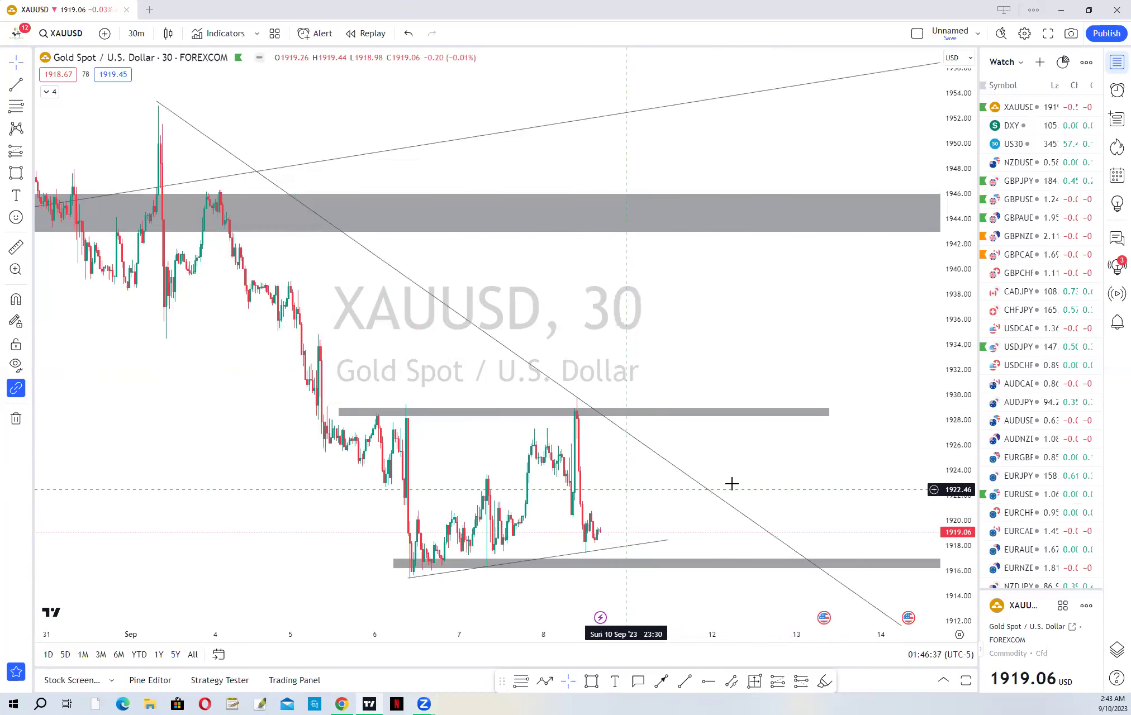
scroll(695, 519, "left", 3)
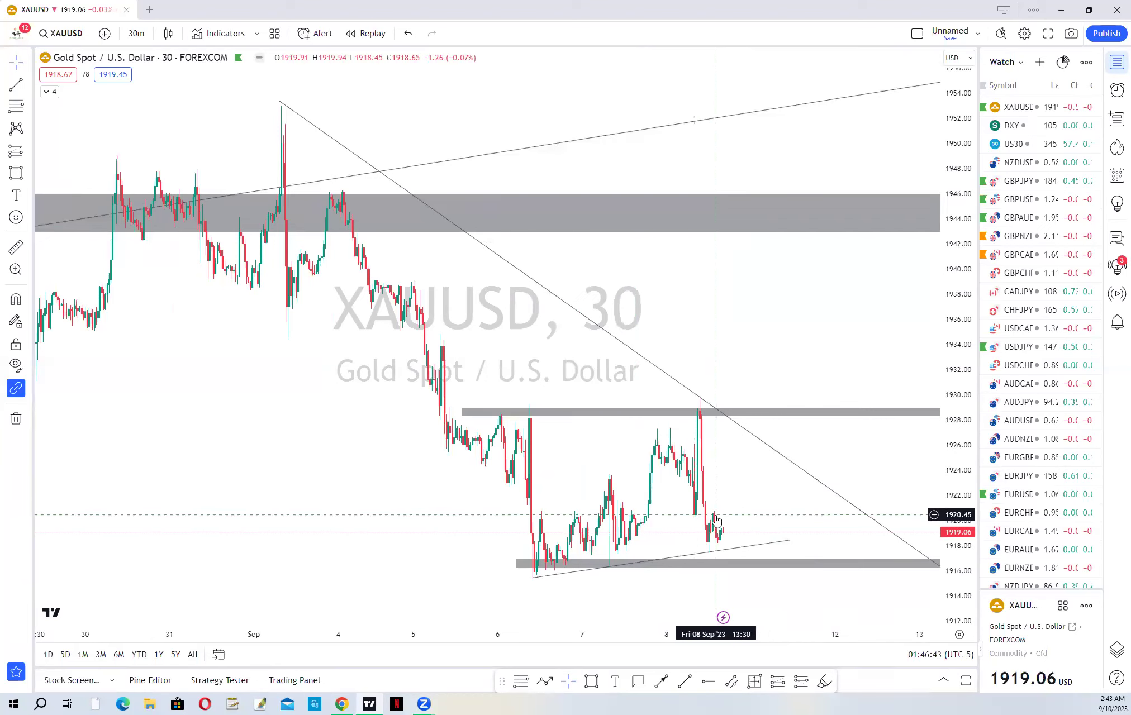
left_click(591, 680)
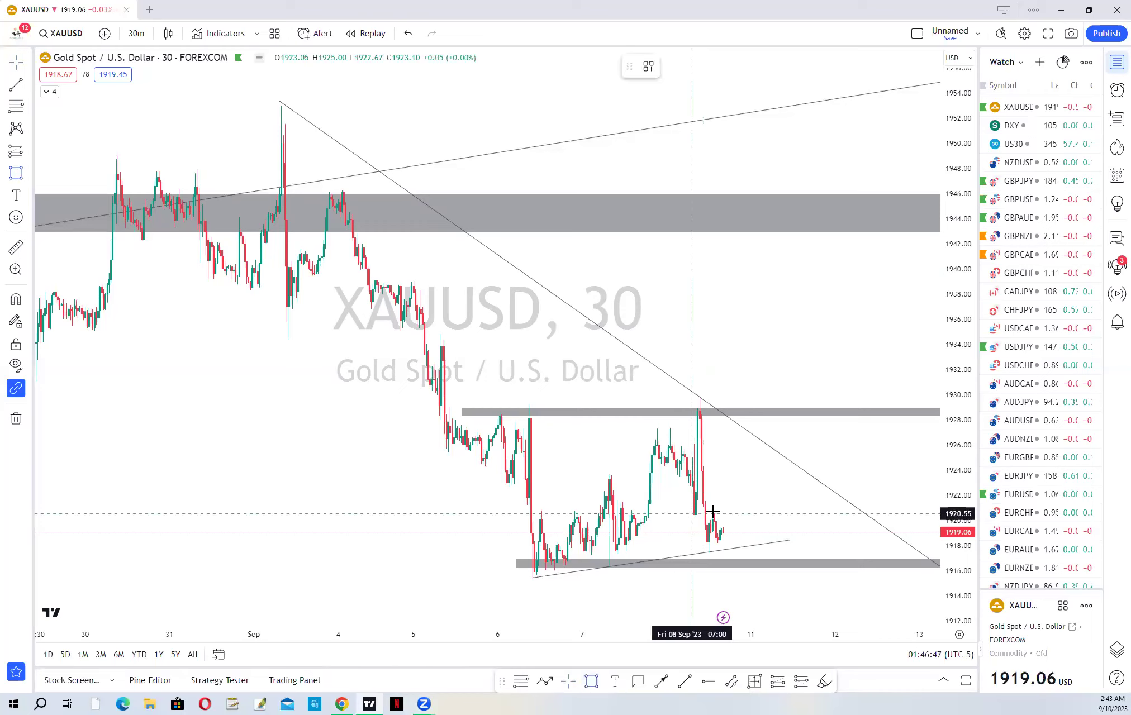
left_click_drag(692, 512, 772, 510)
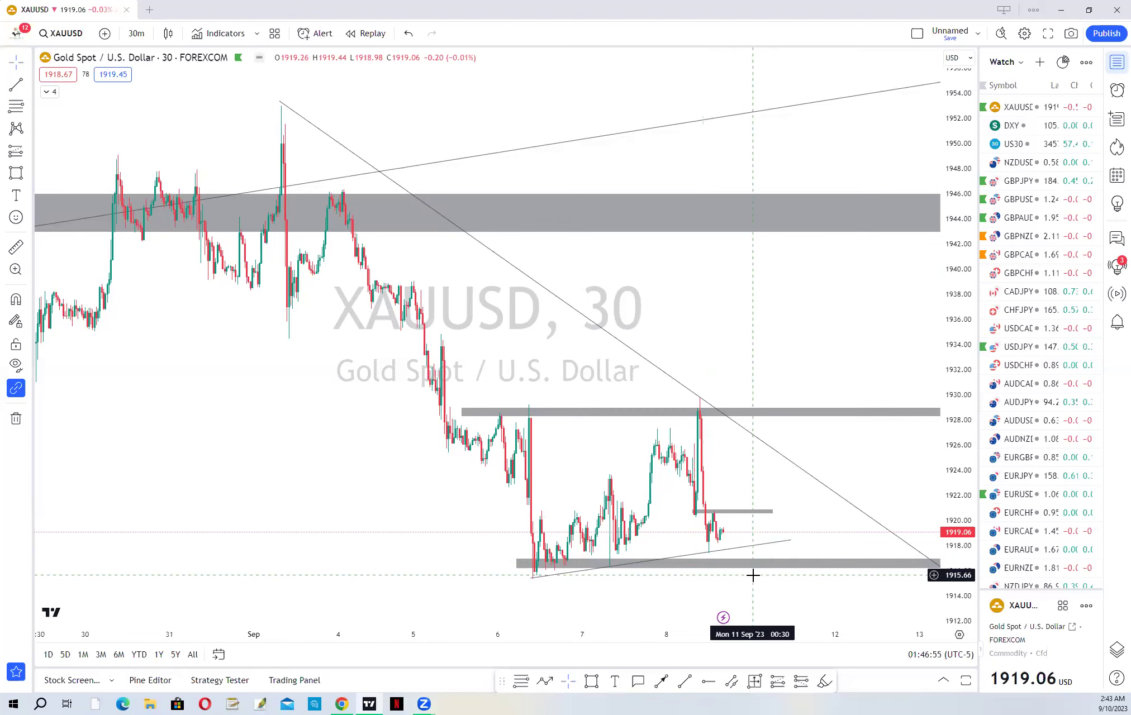
- Examine the 30-minute price structure between the falling trend line, the short rectangle zone and the lower support zone
scroll(785, 563, "down", 1)
scroll(698, 528, "down", 1)
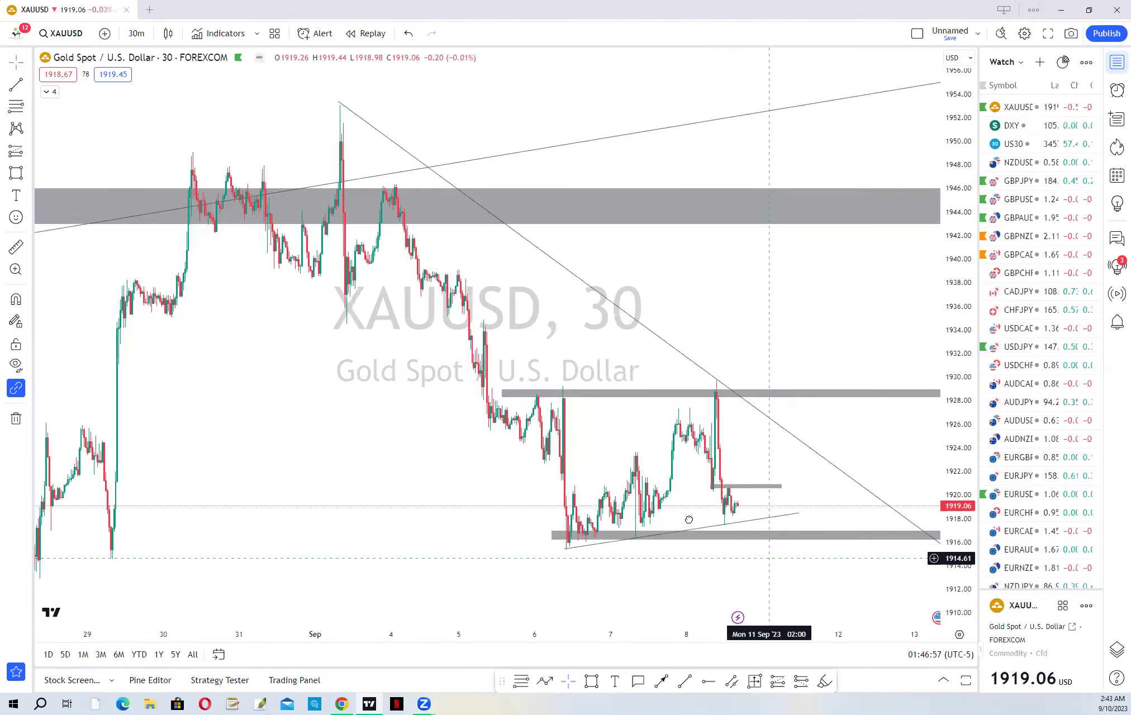
left_click(732, 535)
scroll(732, 535, "down", 1)
scroll(732, 532, "down", 1)
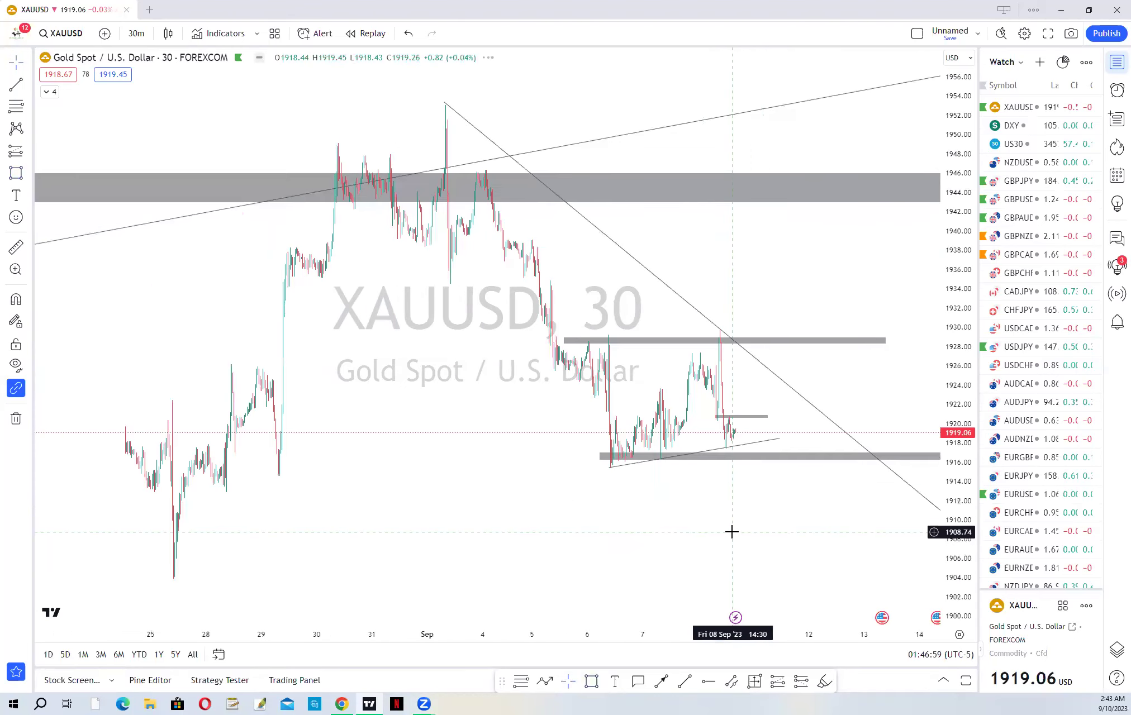
scroll(732, 532, "up", 1)
scroll(300, 222, "up", 1)
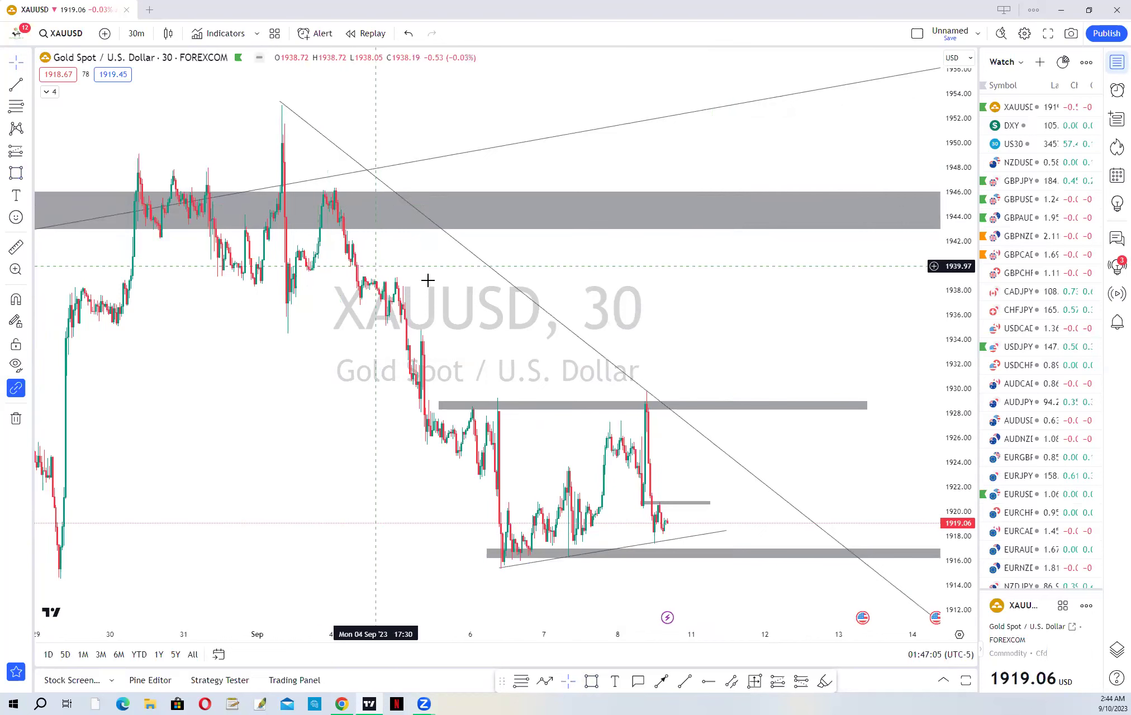
left_click_drag(552, 259, 659, 356)
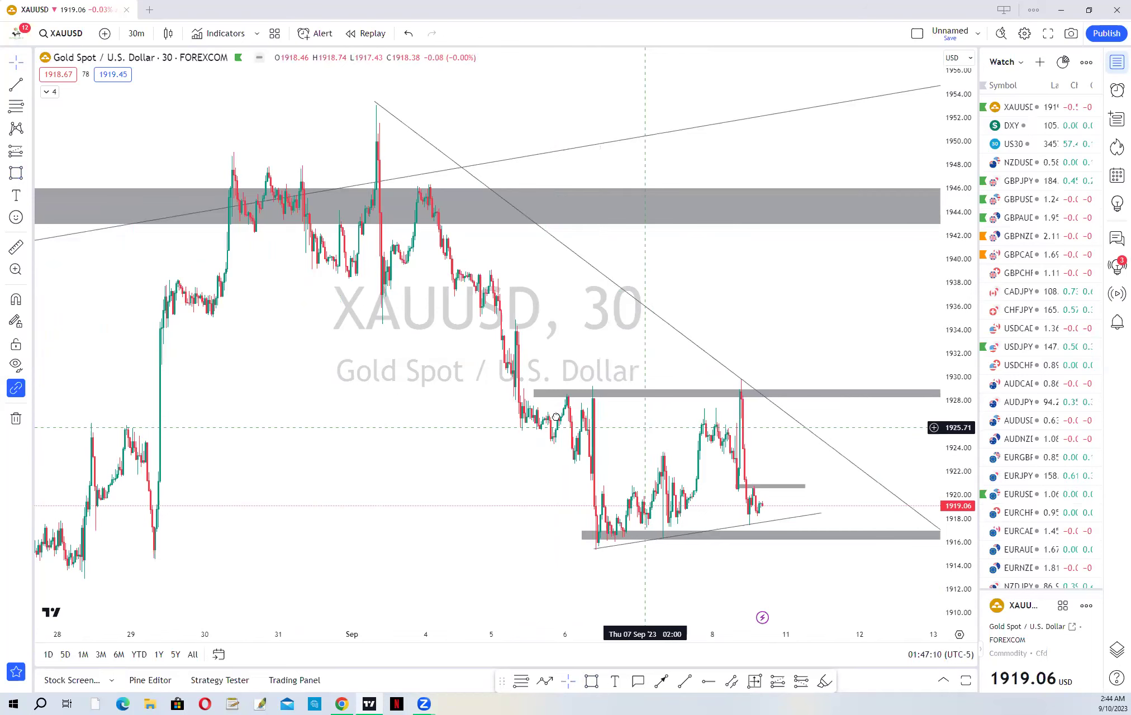
scroll(612, 393, "right", 3)
scroll(686, 542, "left", 1)
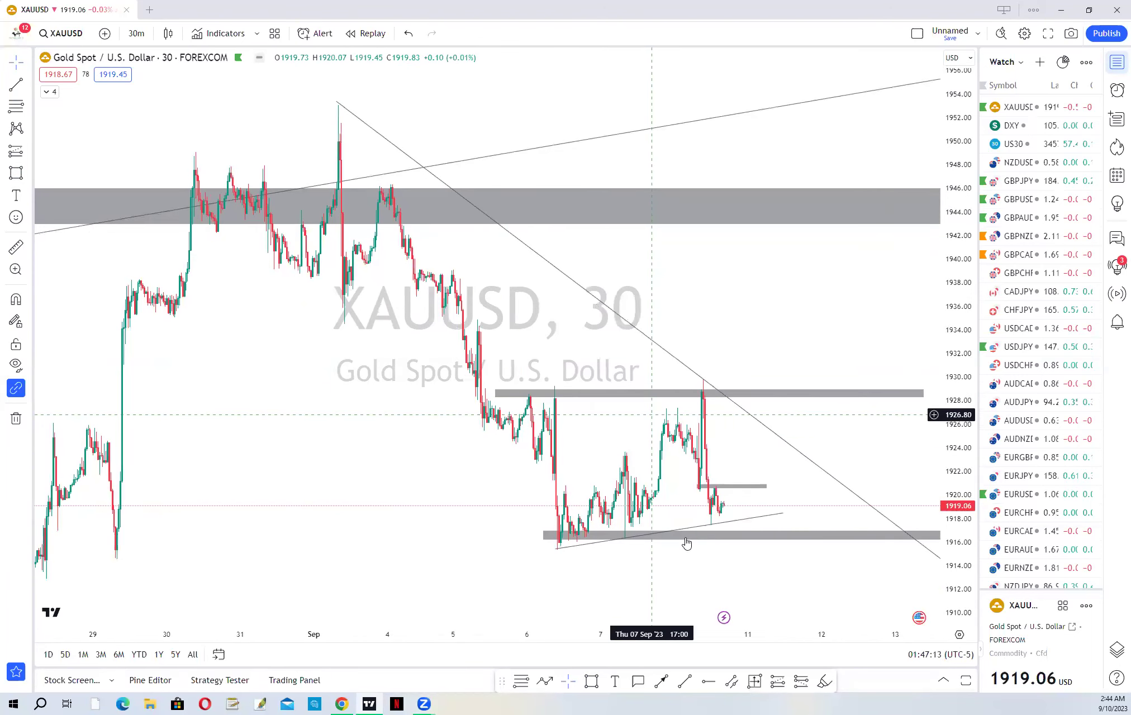
- Sketch a bearish path projection from the latest candle down to about 1913, up to about 1918 and down to about 1910
left_click(549, 683)
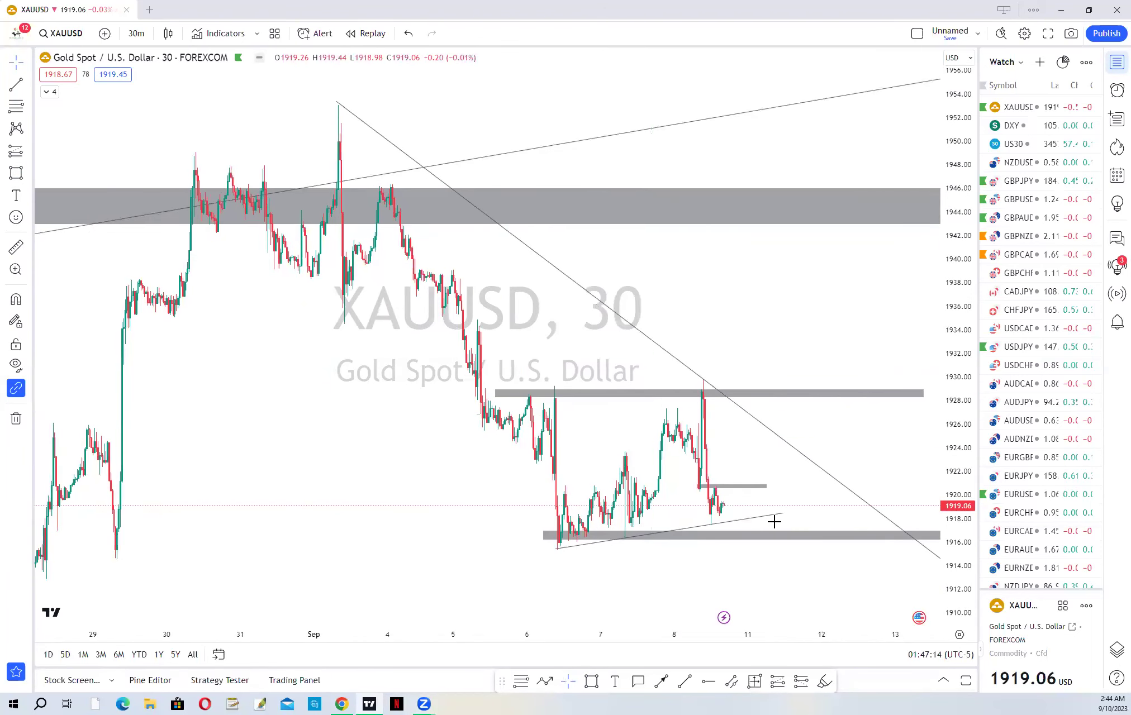
left_click(722, 502)
left_click(738, 577)
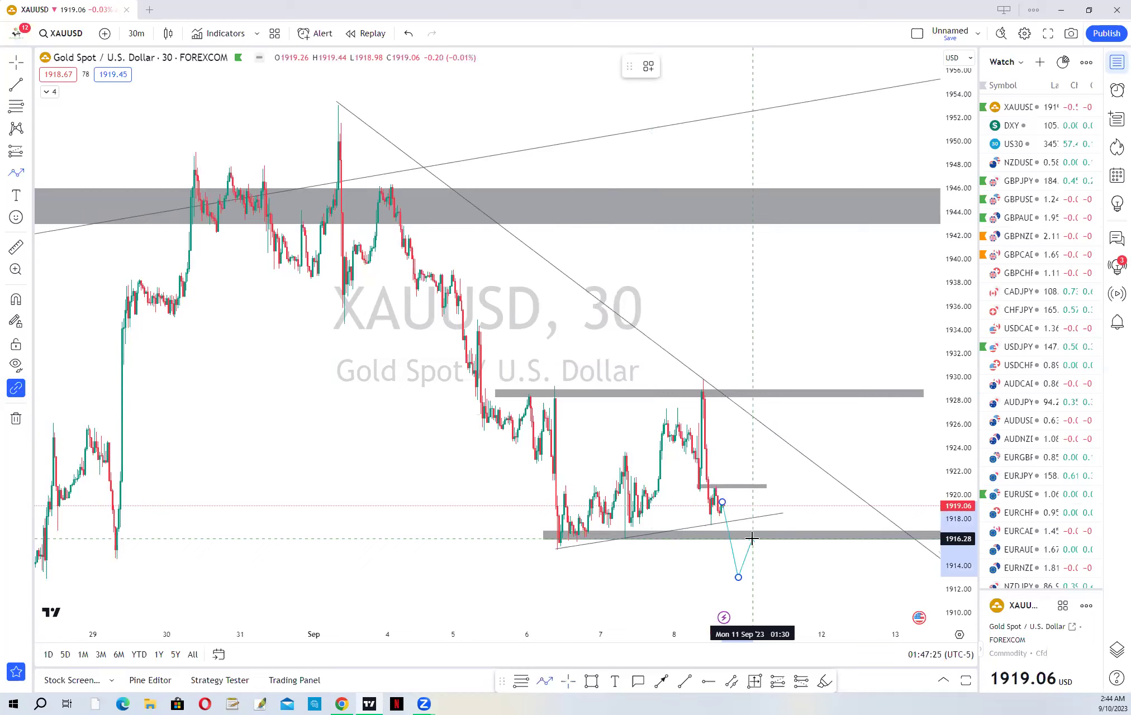
left_click(754, 519)
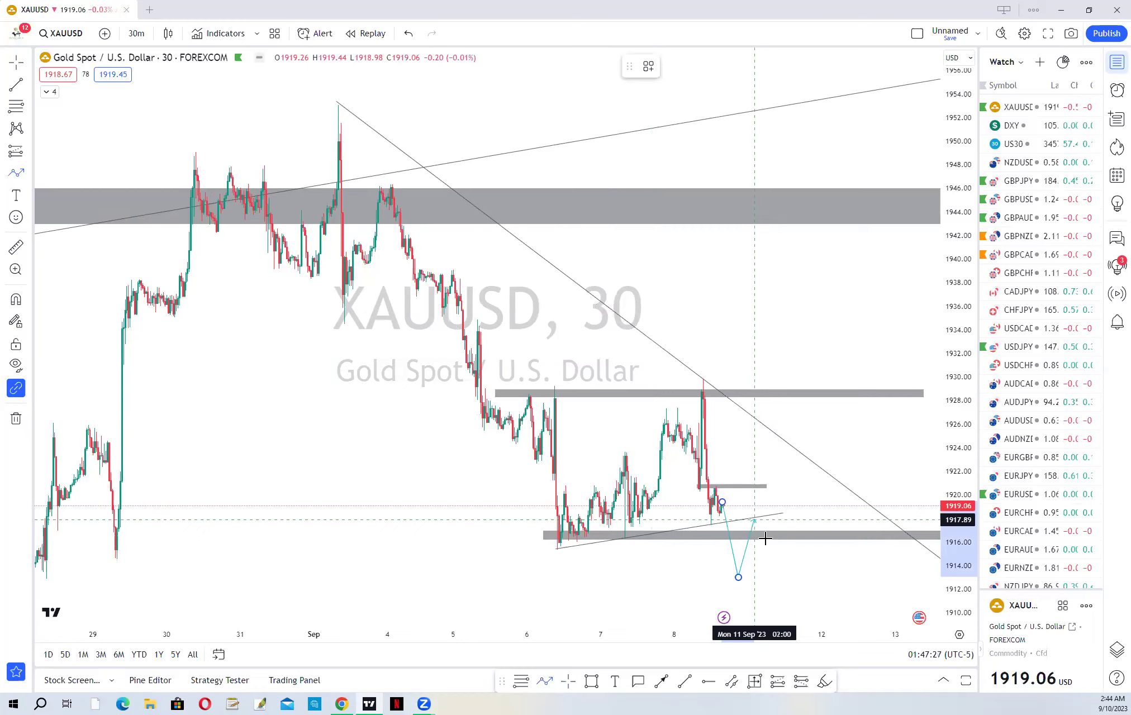
double_click(786, 613)
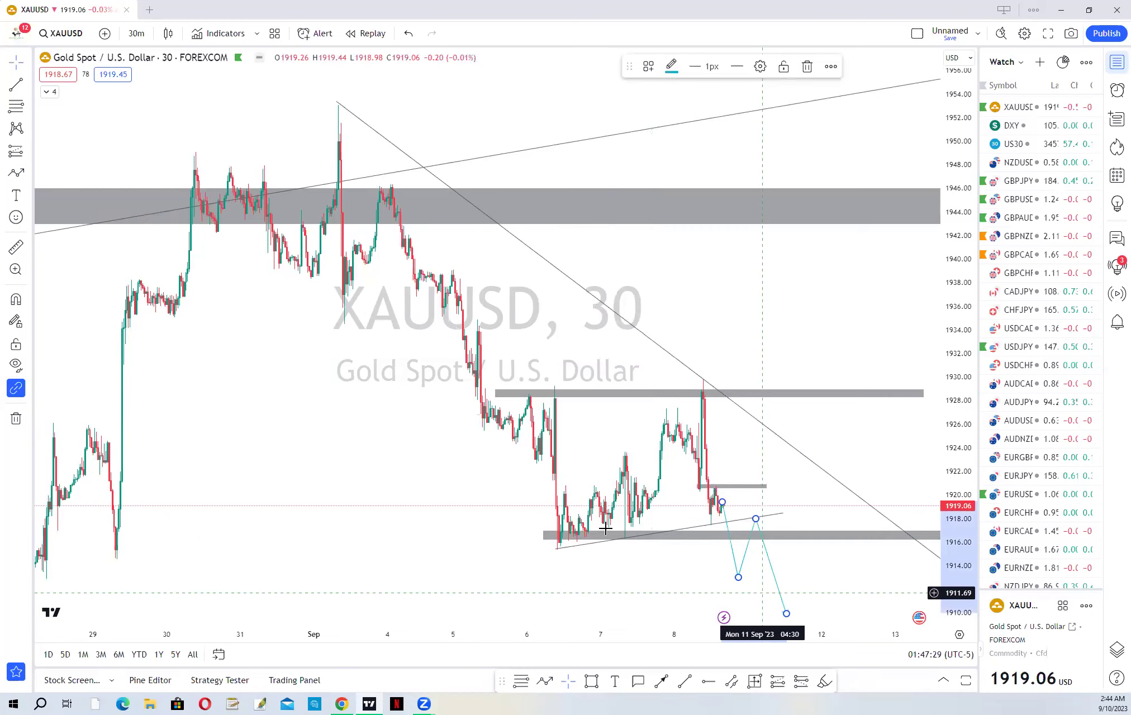
- Check the bearish path projection in the wider price context and delete it from the chart
scroll(605, 528, "down", 3)
scroll(605, 528, "up", 2)
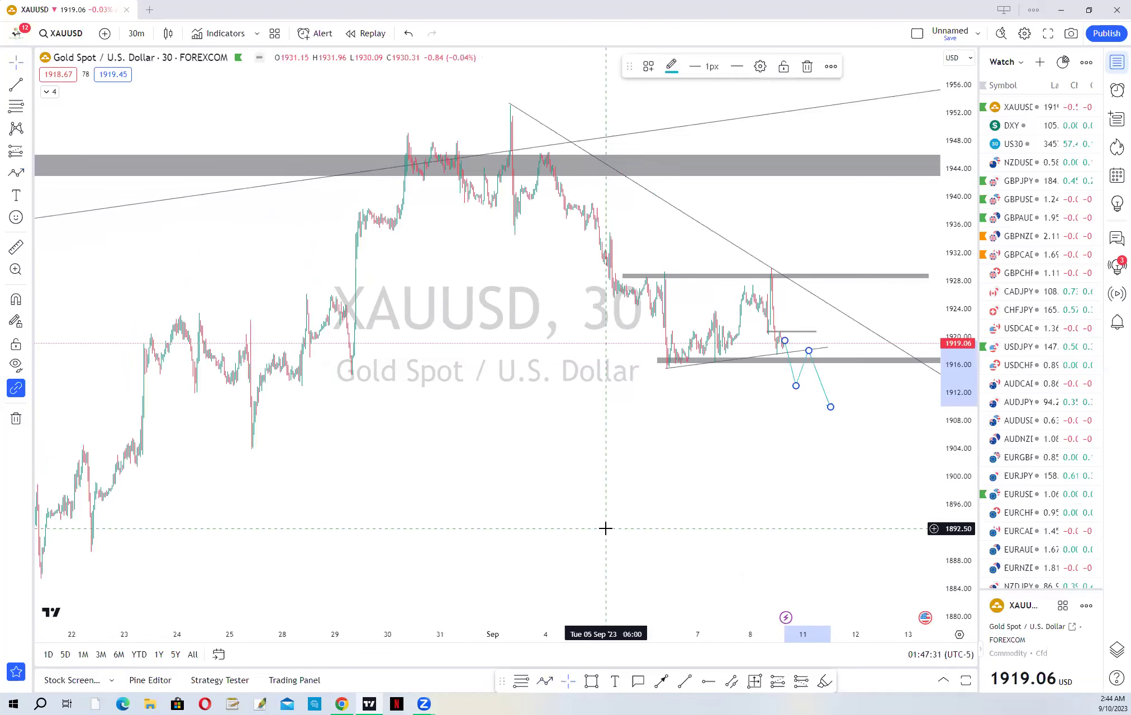
scroll(726, 383, "up", 1)
scroll(726, 383, "down", 1)
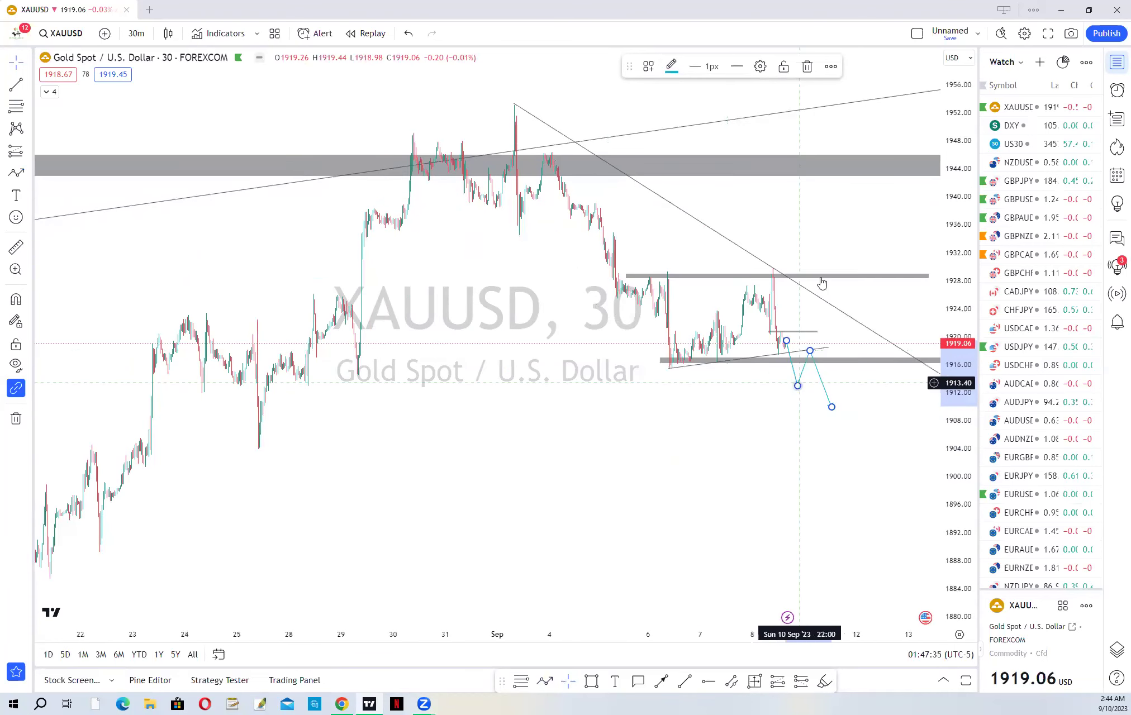
key("Delete")
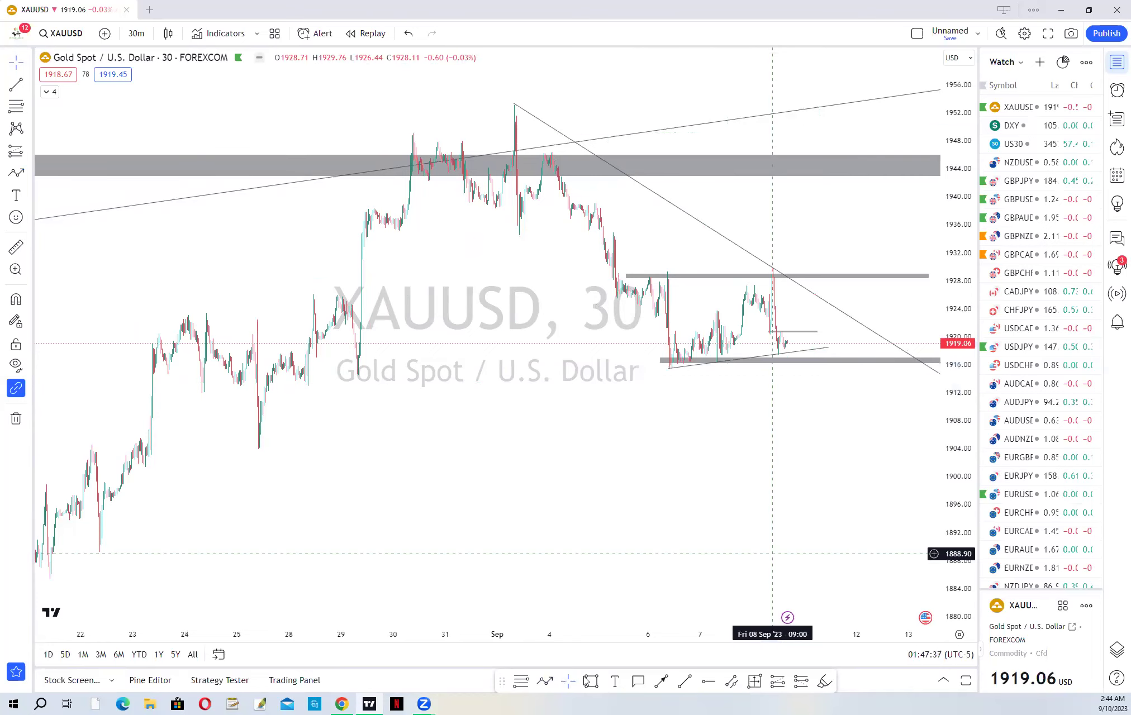
- Sketch a path from the latest candle through about 1926, 1905, 1917.5 and 1898, and delete it from the chart
left_click(546, 682)
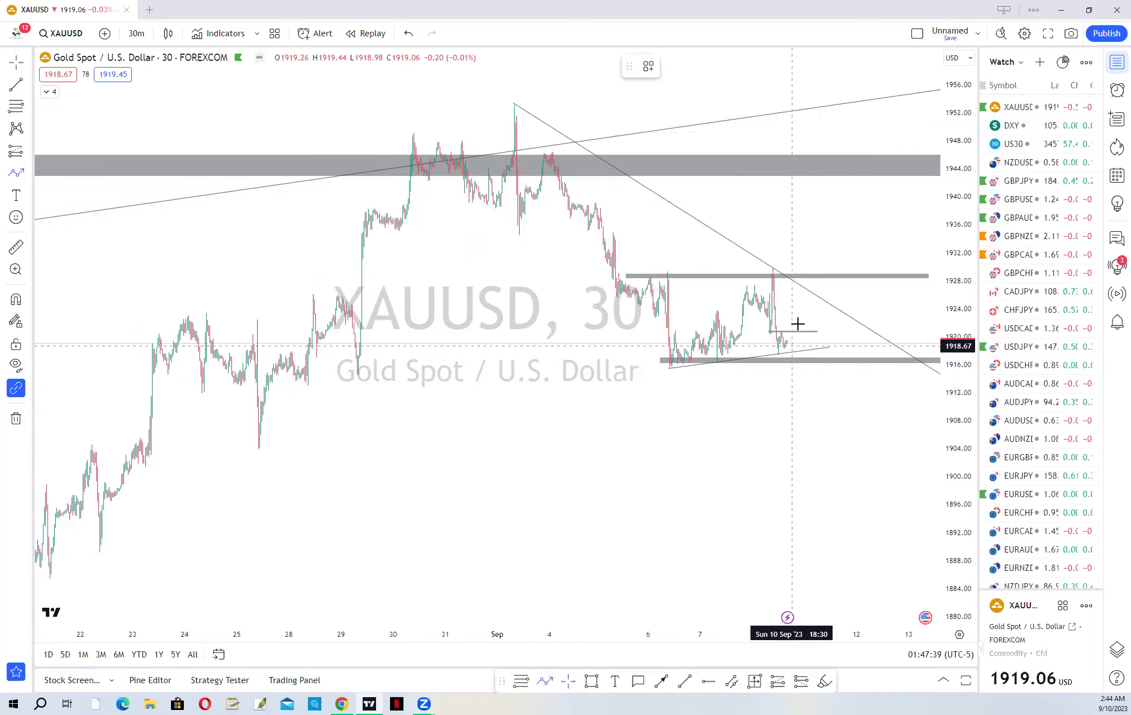
left_click(788, 346)
left_click(812, 295)
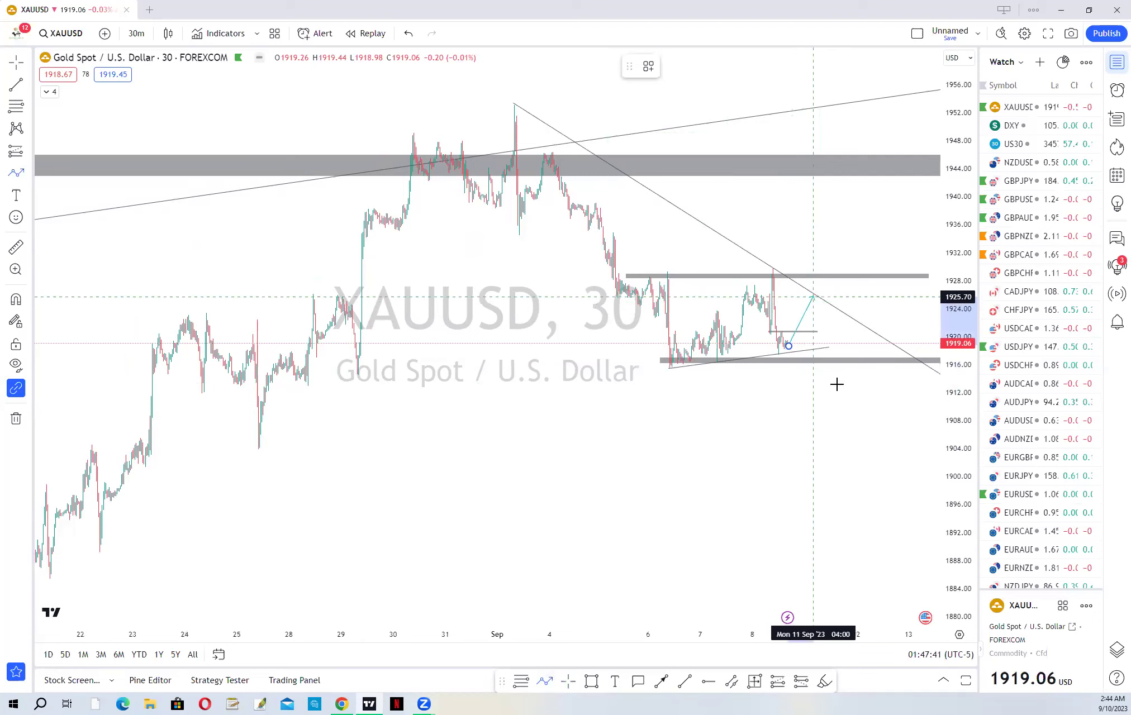
left_click(842, 441)
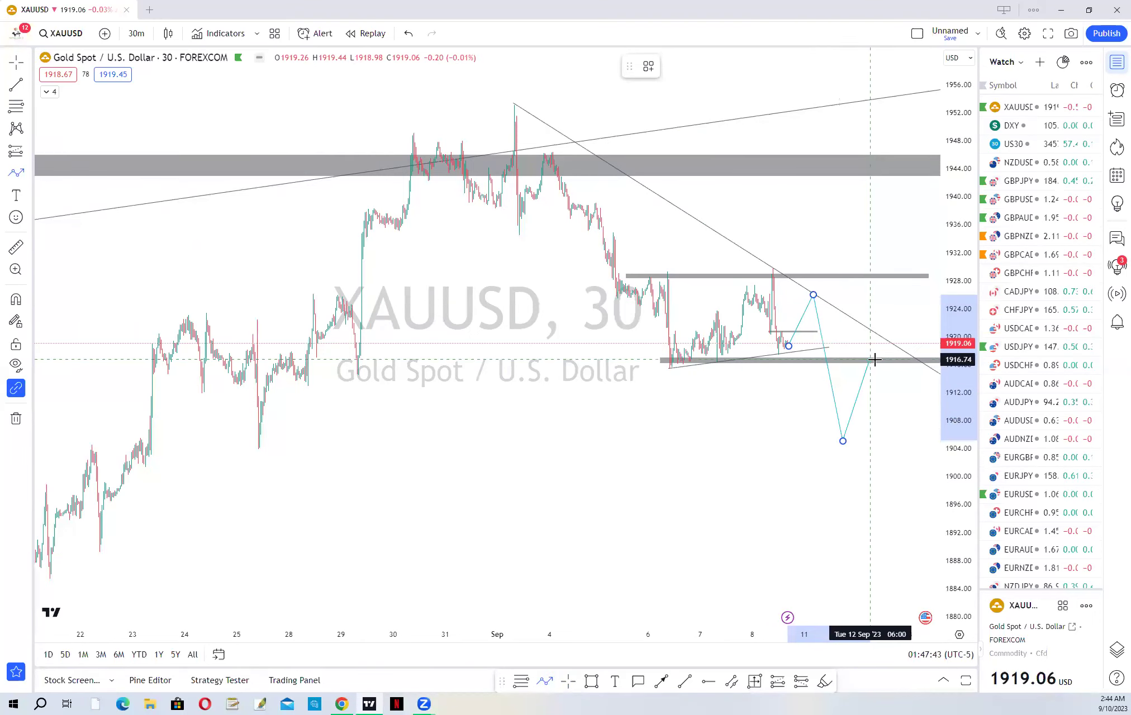
left_click(895, 354)
double_click(919, 492)
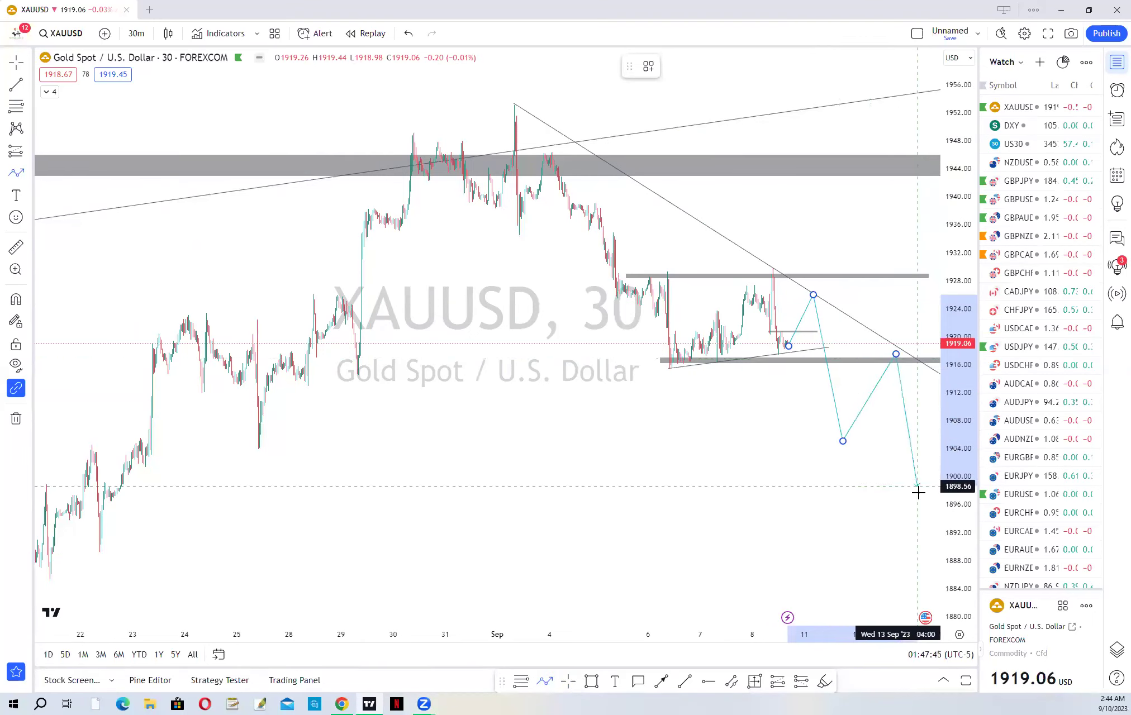
left_click(807, 68)
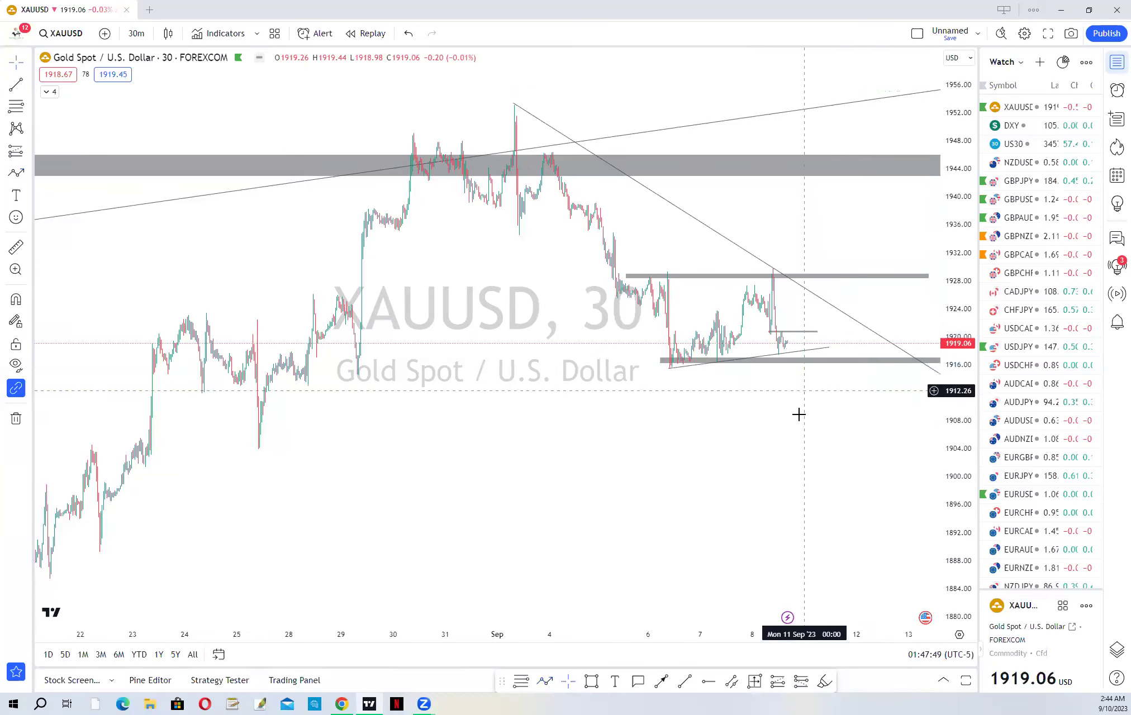
- Draw a bullish path from the latest candle through about 1928.7, 1924.5, 1933.5 and 1929, ending at about 1935.6 on 12 Sep '23 18:30
left_click(546, 682)
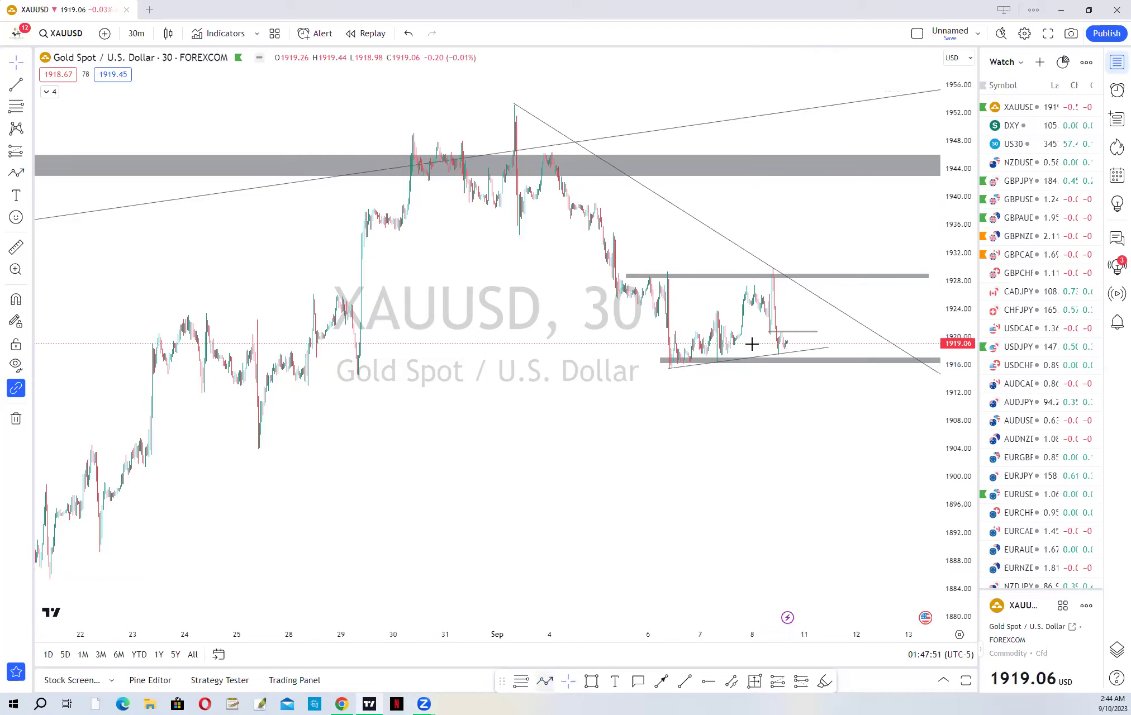
left_click(812, 281)
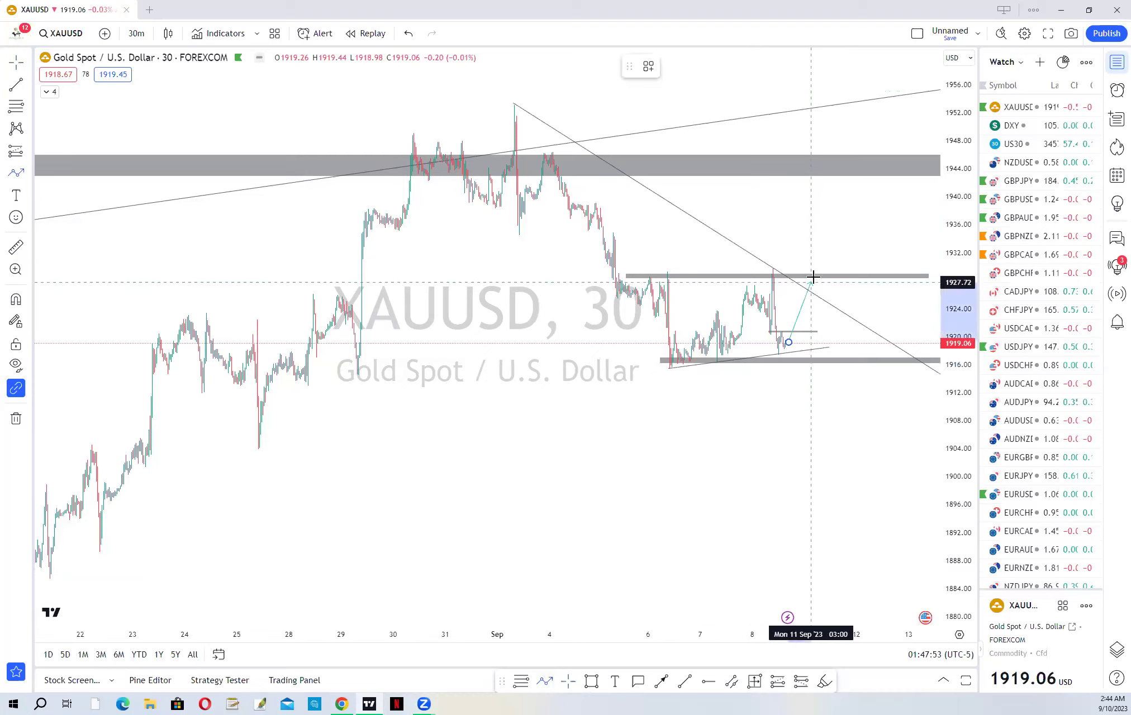
left_click(816, 276)
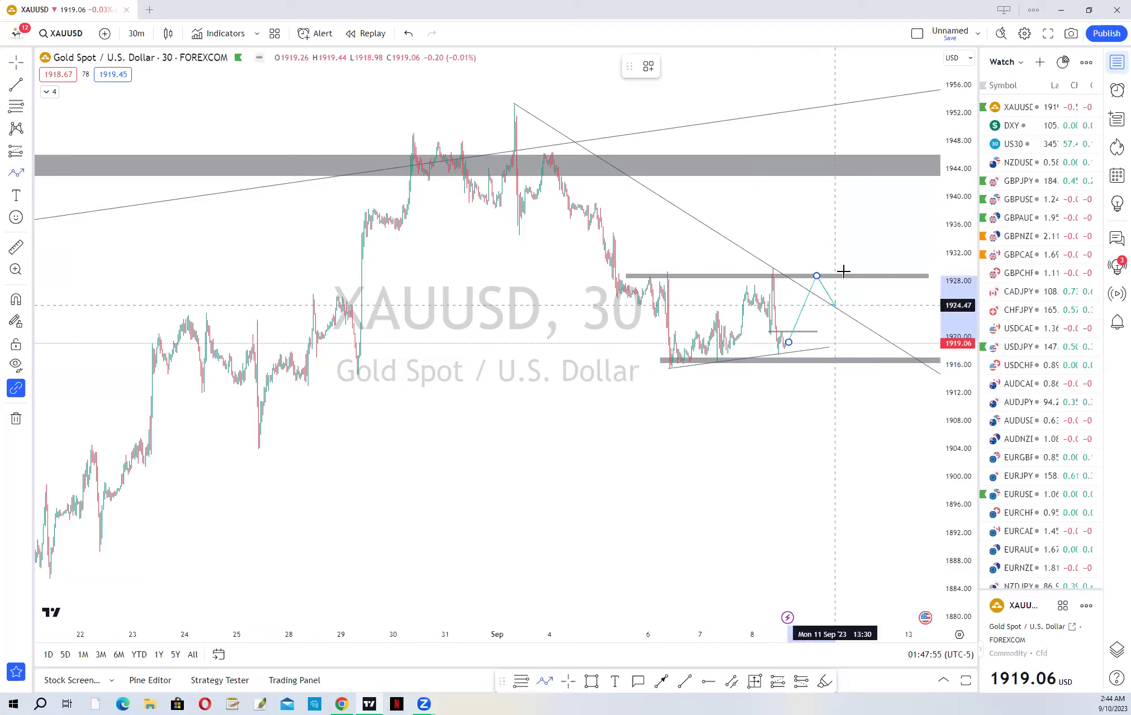
left_click(834, 305)
left_click(853, 243)
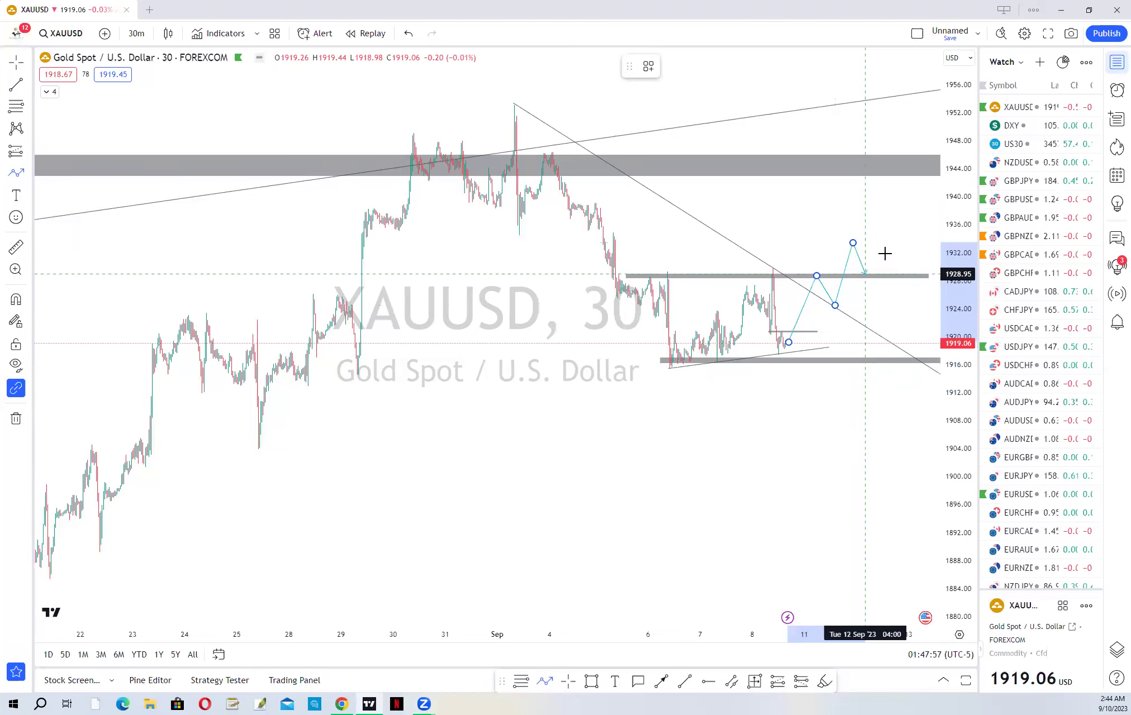
left_click(865, 273)
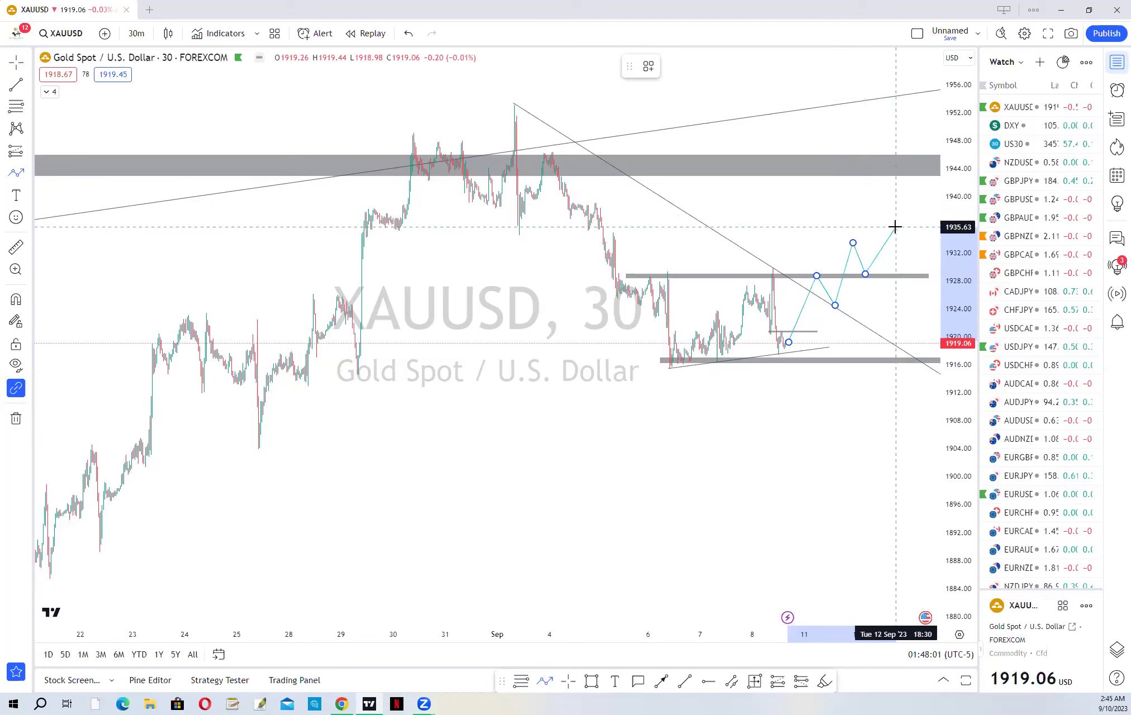
double_click(895, 227)
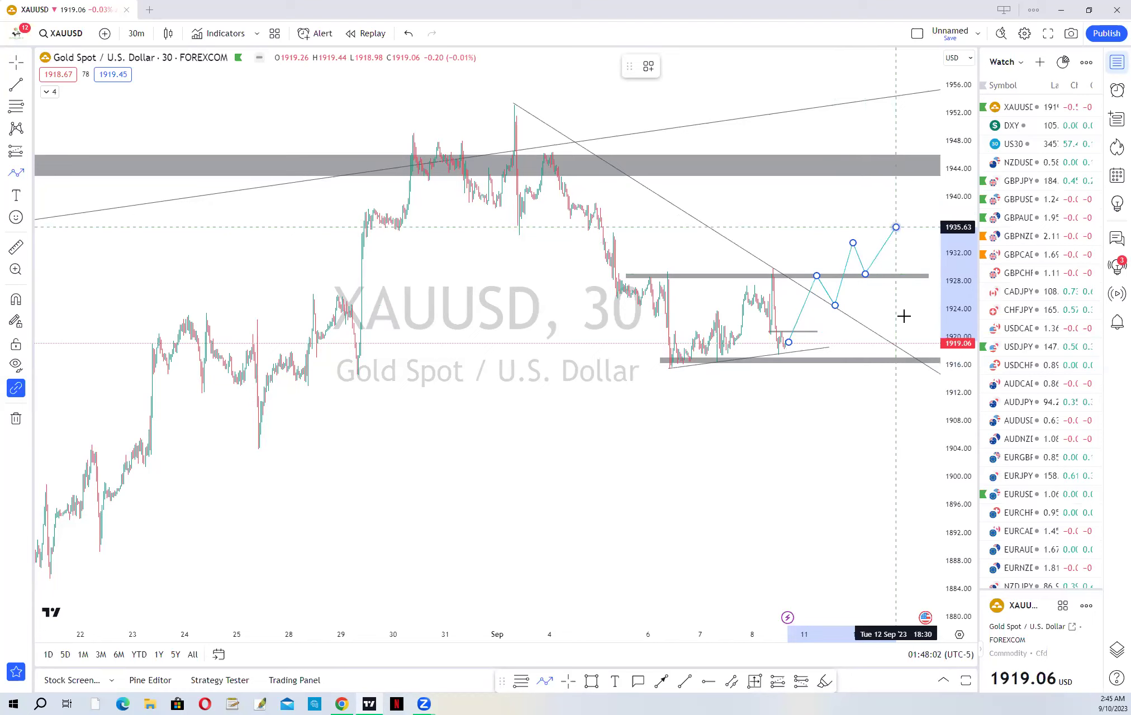
- Extend the projected path down to about 1894 on 13 Sep, check it against the upper zone, and delete the whole path
double_click(928, 516)
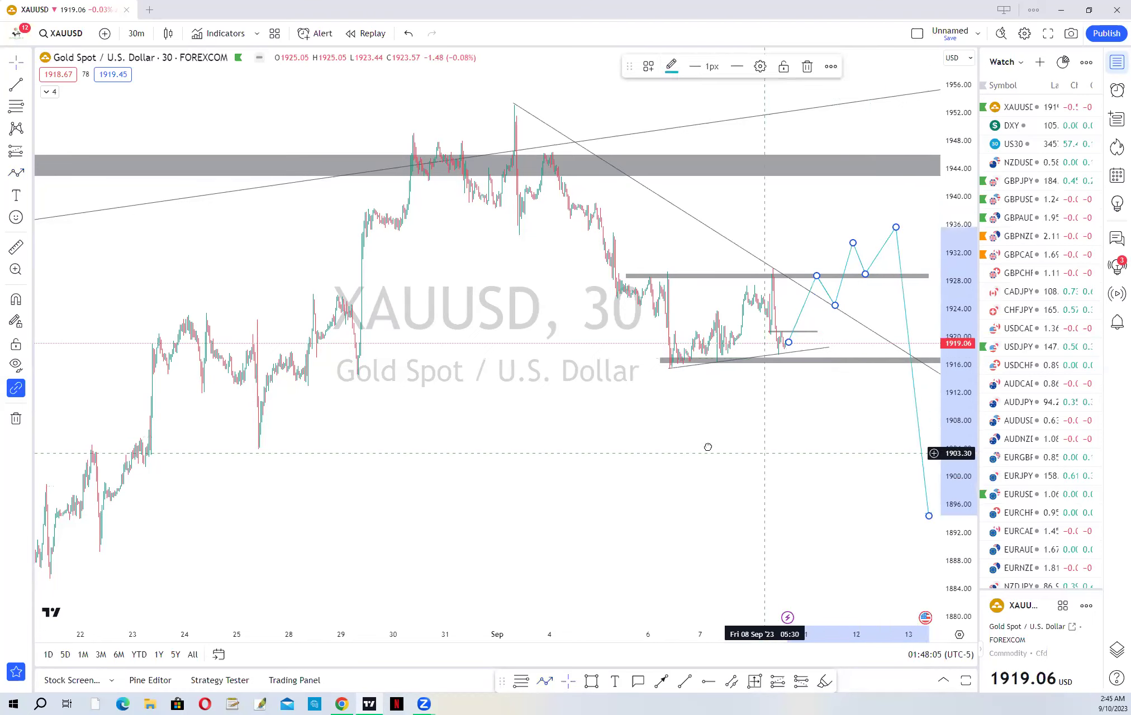
mouse_move(765, 453)
left_mouse_down()
mouse_move(738, 422)
mouse_move(712, 422)
left_mouse_up()
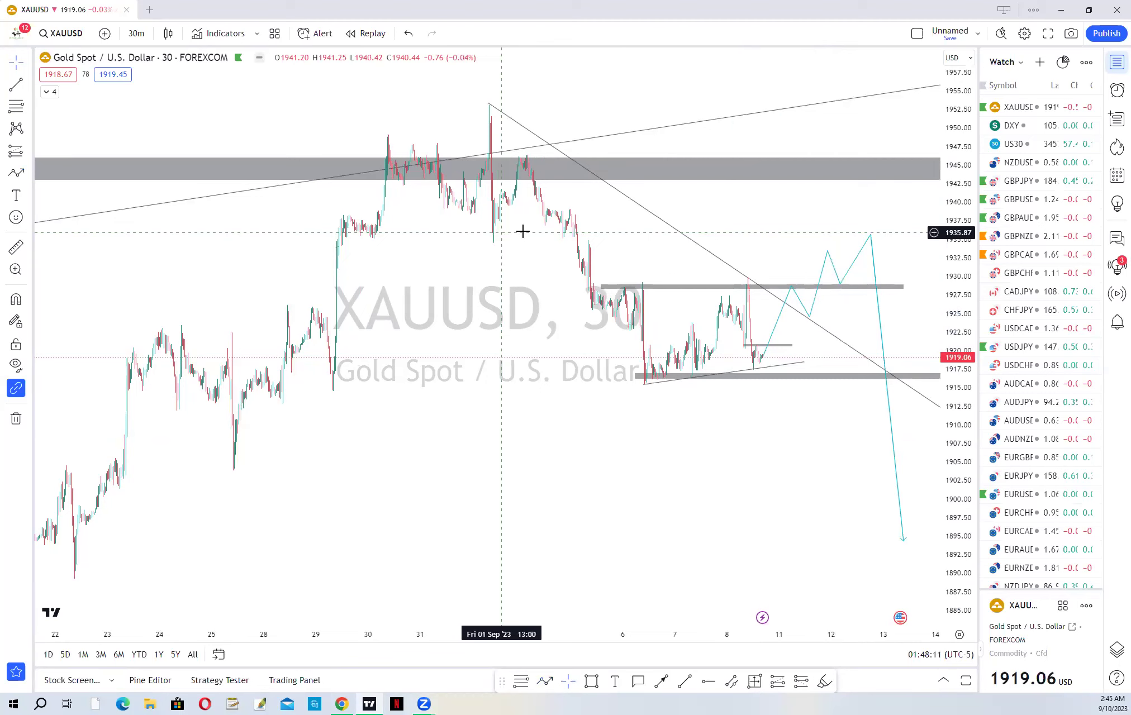
left_click(826, 253)
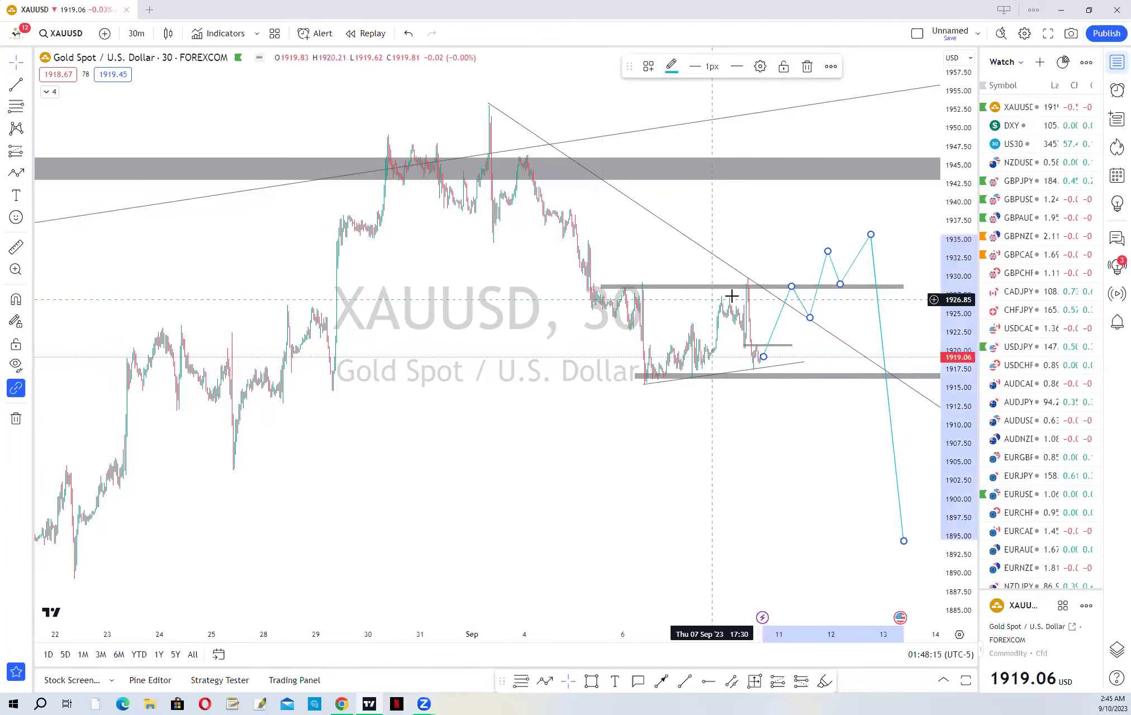
left_click(748, 290)
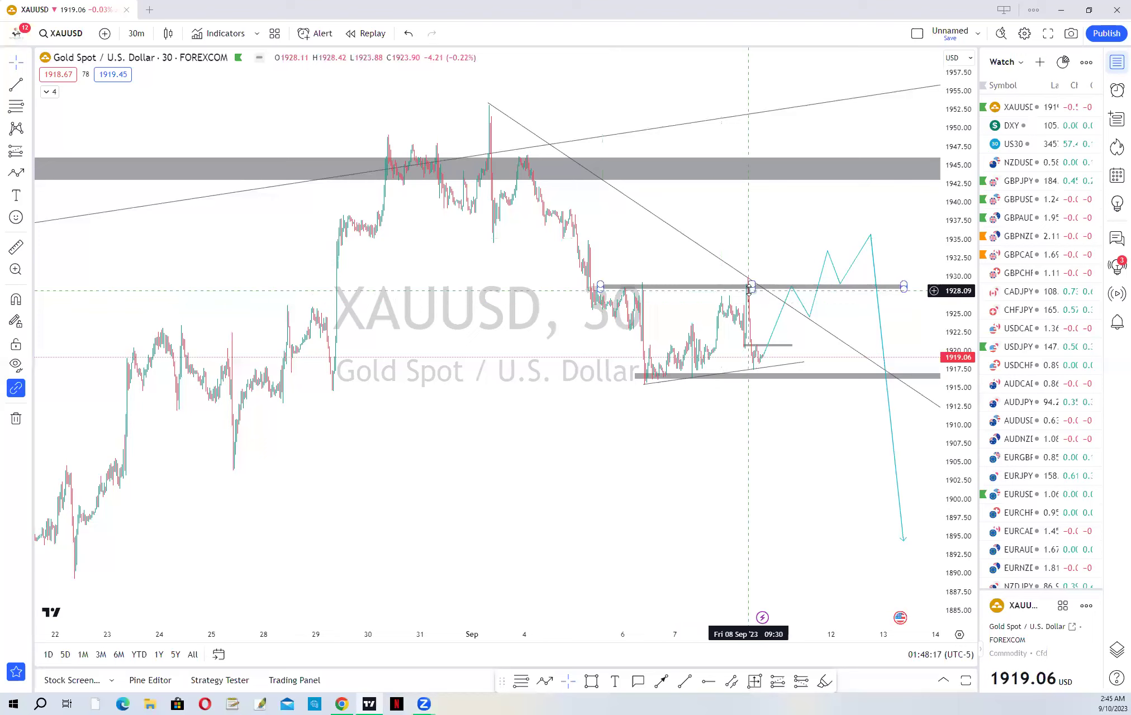
left_click(831, 260)
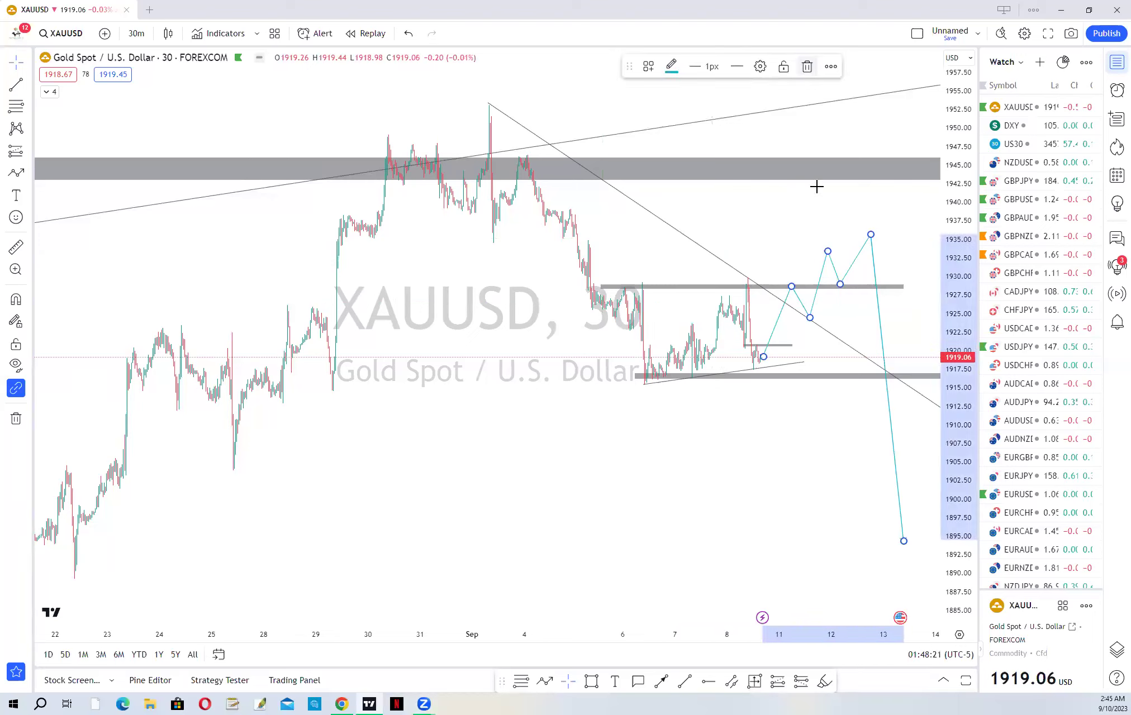
key("Delete")
- Switch the XAUUSD chart to the 4-hour timeframe
scroll(742, 440, "up", 2)
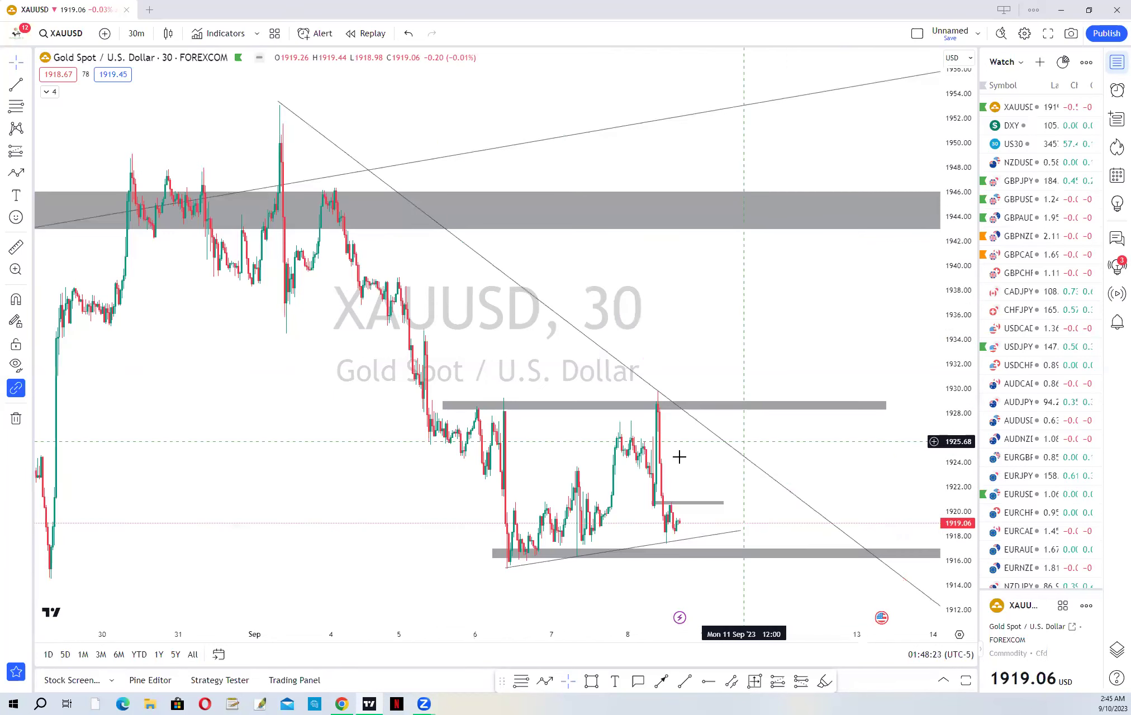
scroll(795, 394, "up", 2)
scroll(743, 411, "left", 3)
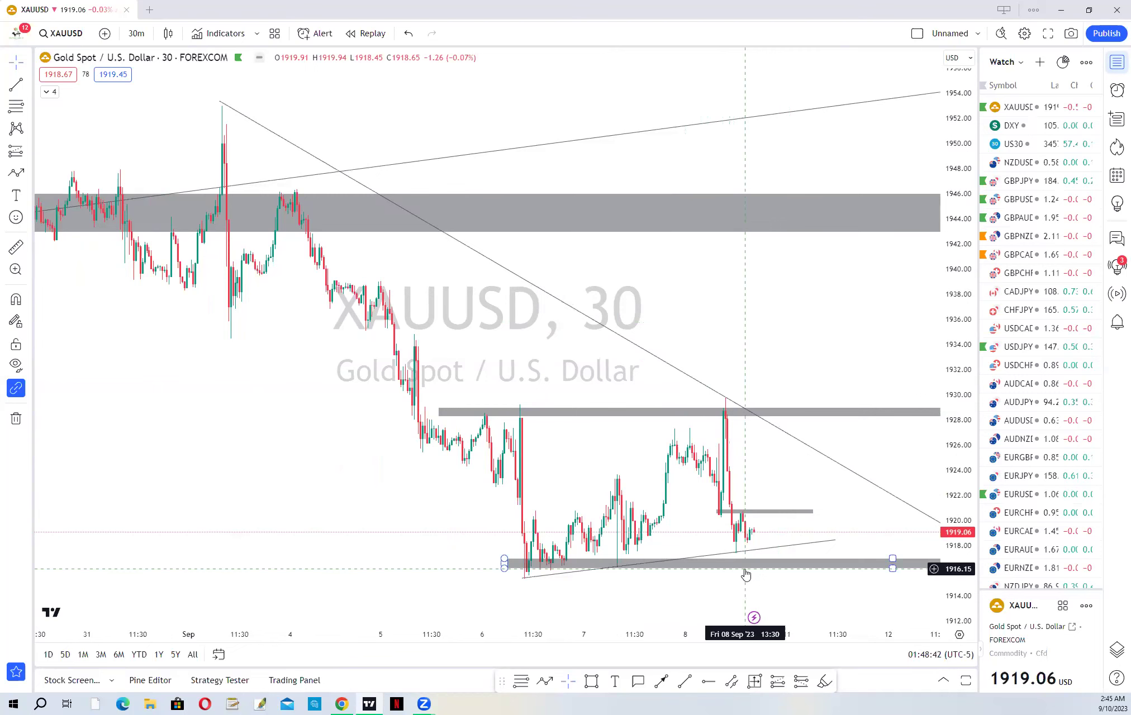
scroll(775, 552, "down", 2)
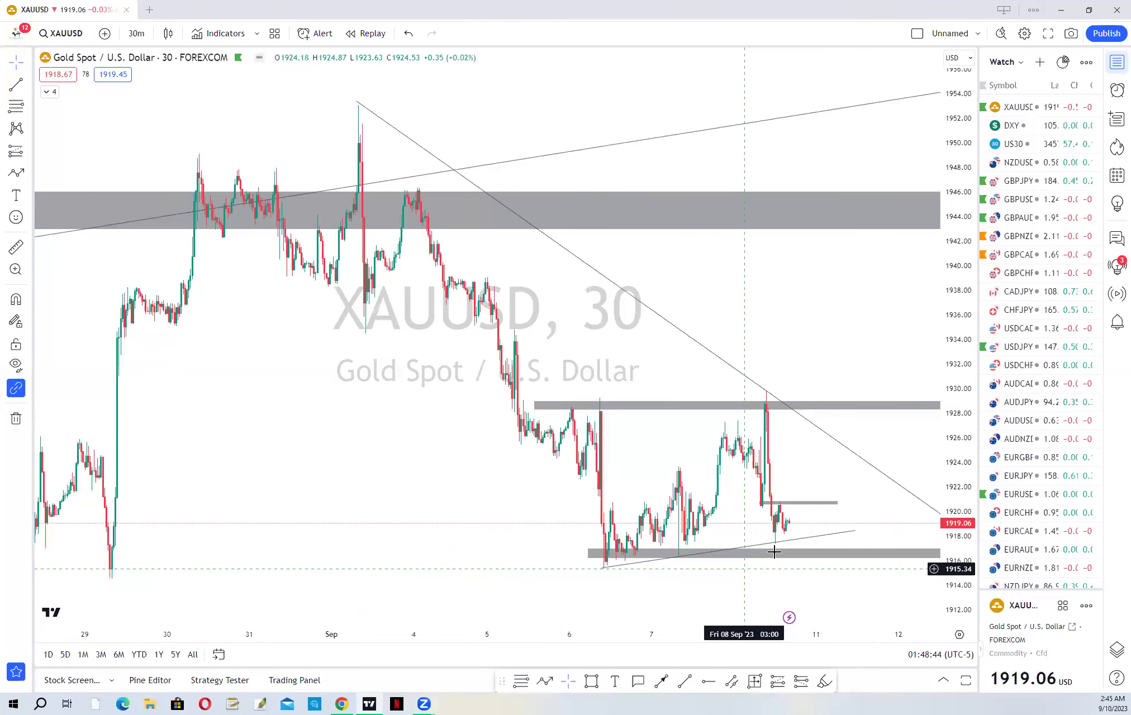
left_click(137, 33)
left_click(168, 298)
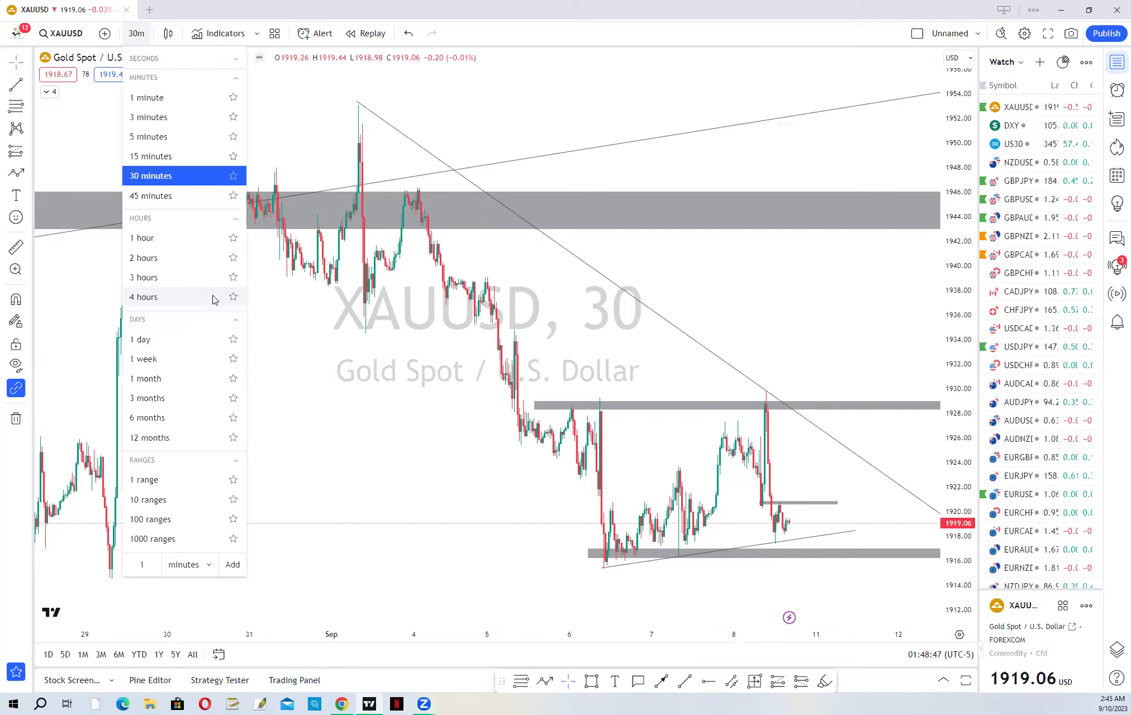
scroll(754, 412, "up", 1)
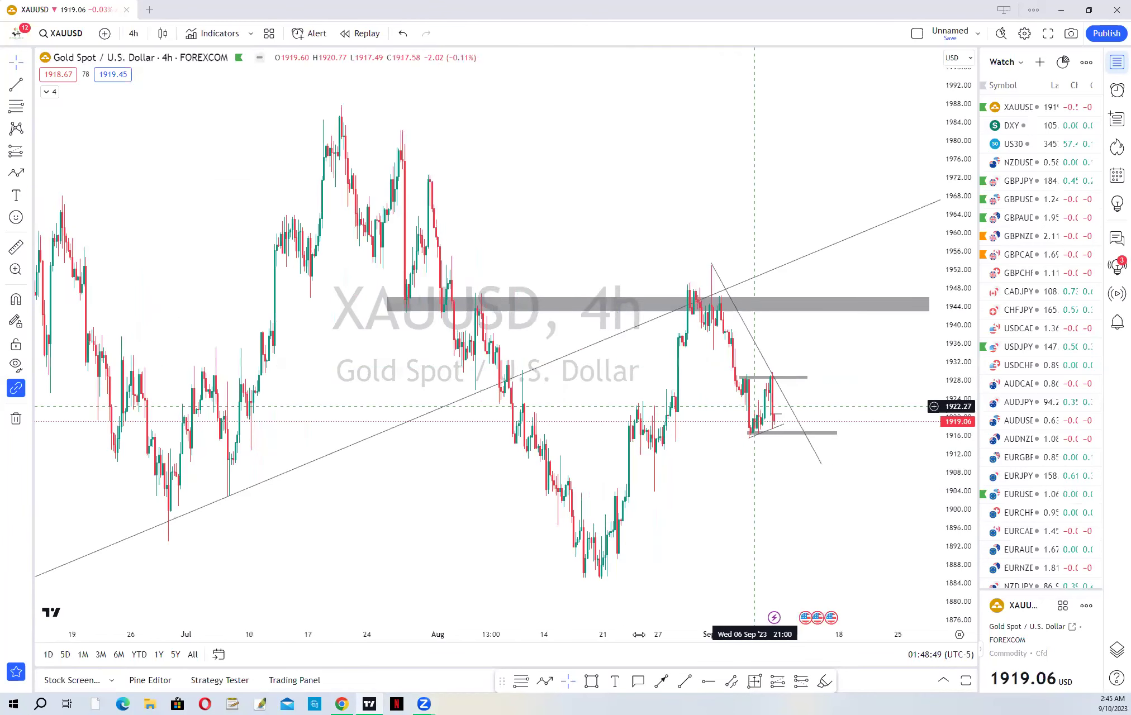
- Draw a Fibonacci retracement from the 1 Sep high at 1953.31 down to the swing low at 1915.48, ending on 13 Sep
key("alt+f")
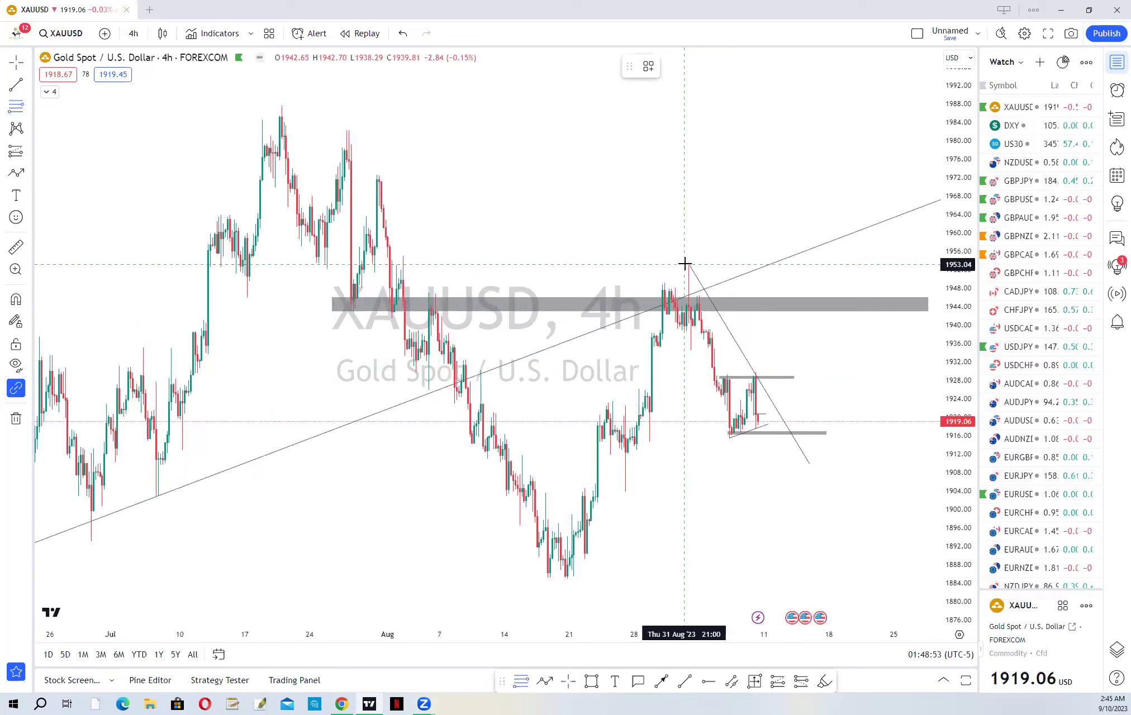
left_click(708, 296)
left_click(802, 441)
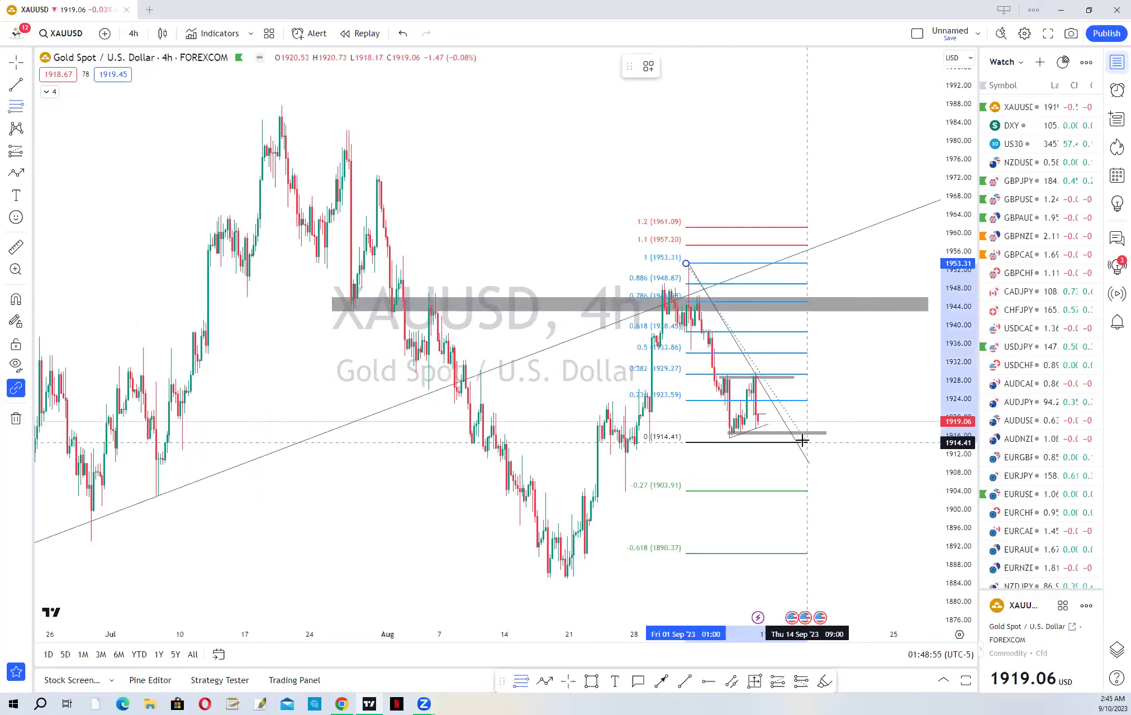
left_click(801, 438)
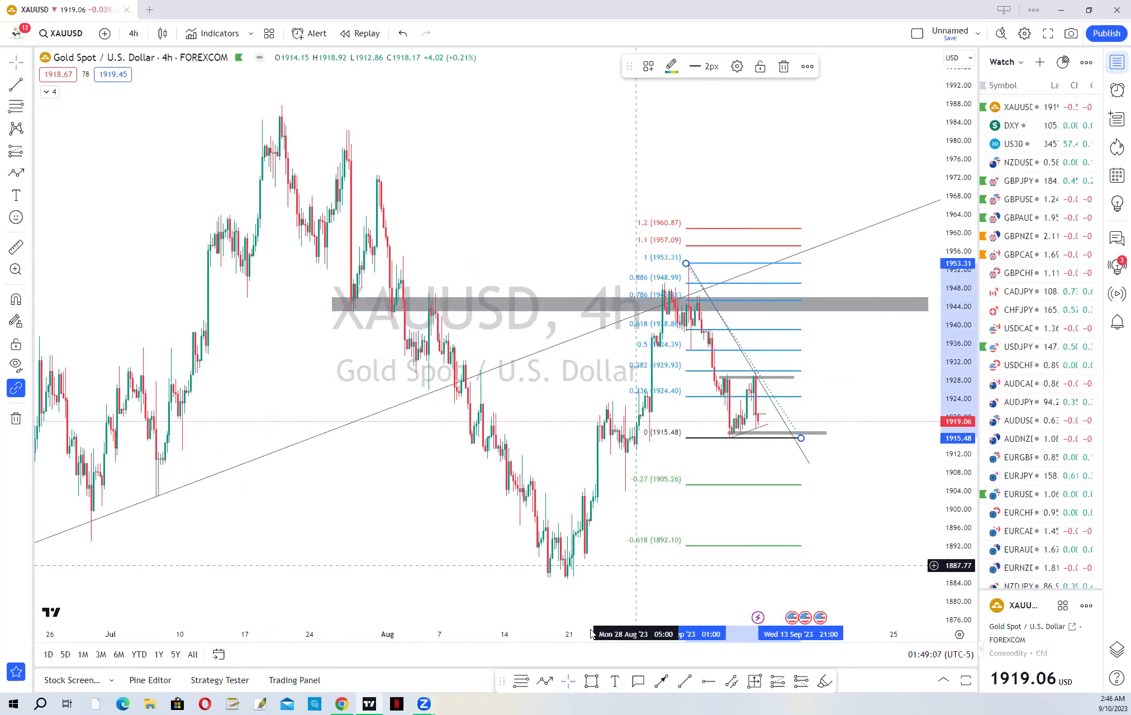
- Mark a rectangular zone between about 1902.96 and 1904.69, from 15 Aug to about 19 Sep, near the -0.27 Fibonacci level
left_click(591, 681)
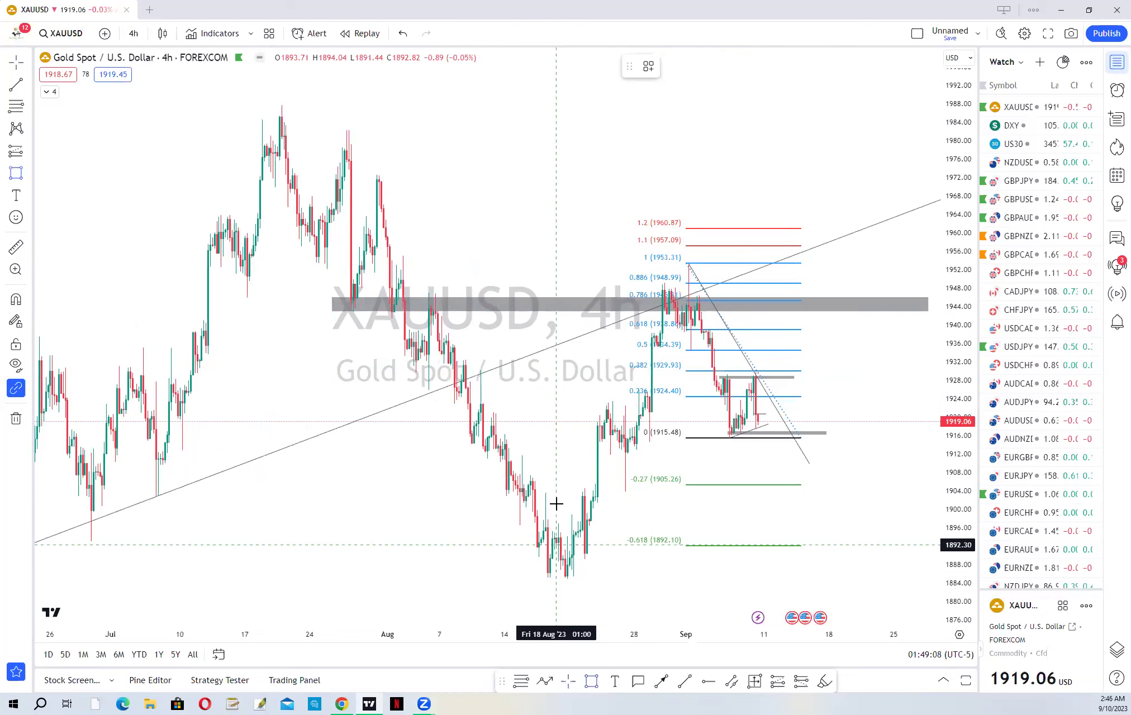
left_click(525, 495)
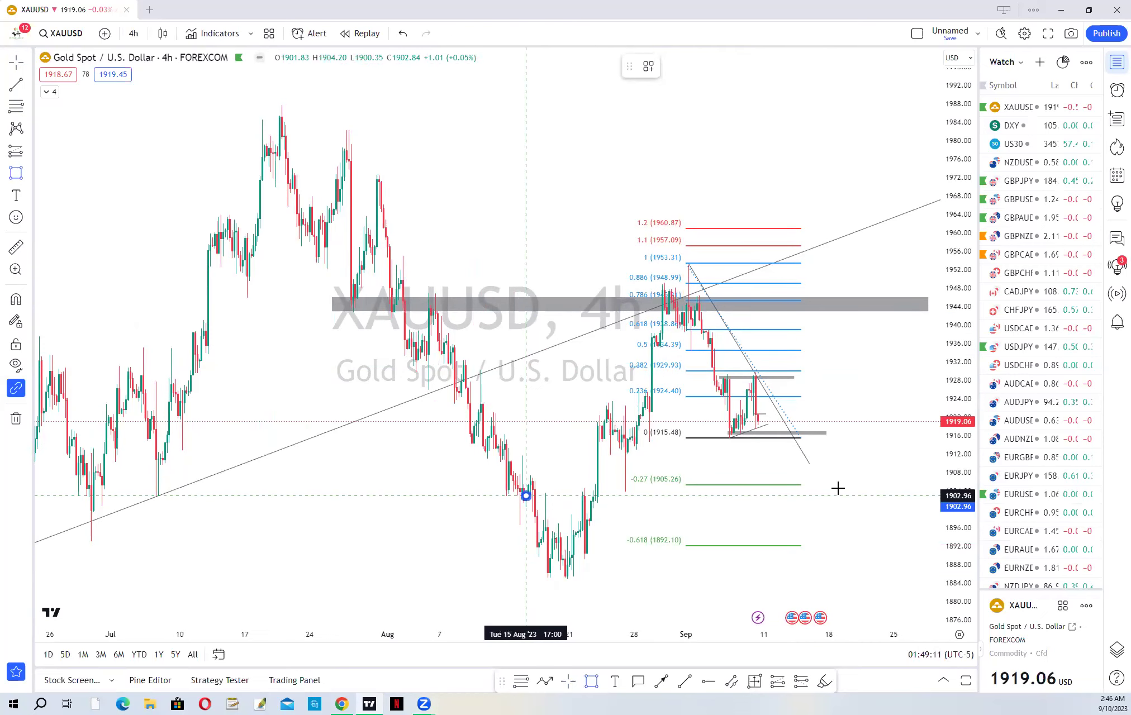
left_click(846, 488)
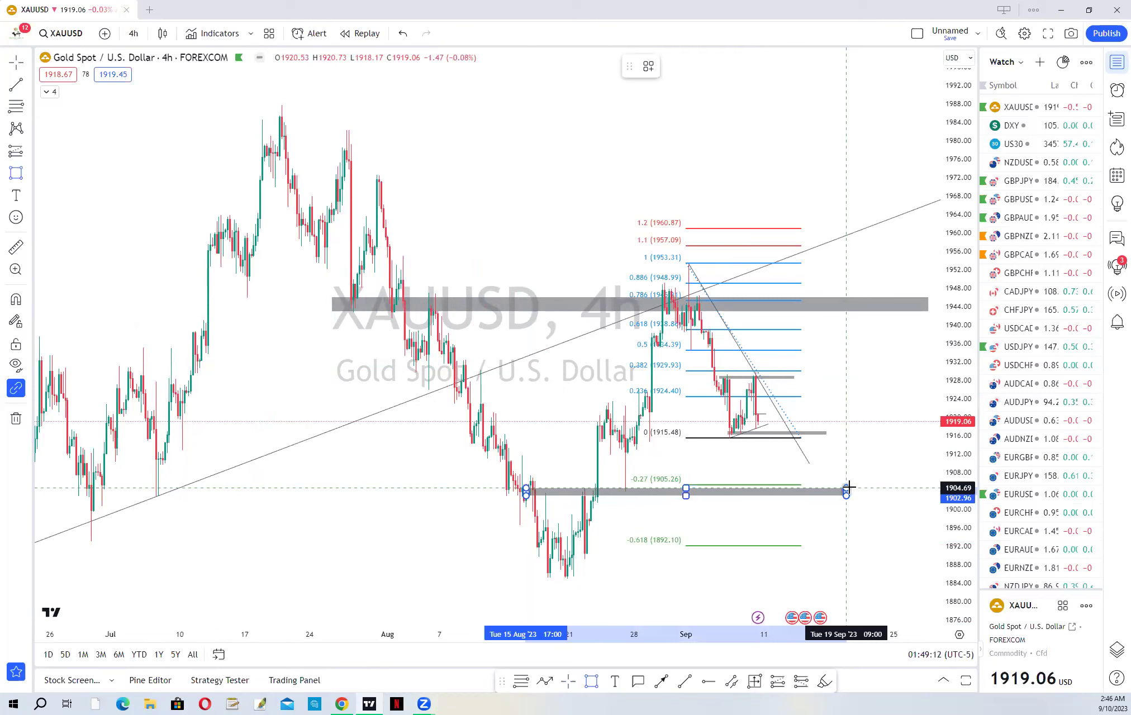
left_click(873, 503)
- Return the chart to the 30-minute timeframe
left_click(129, 32)
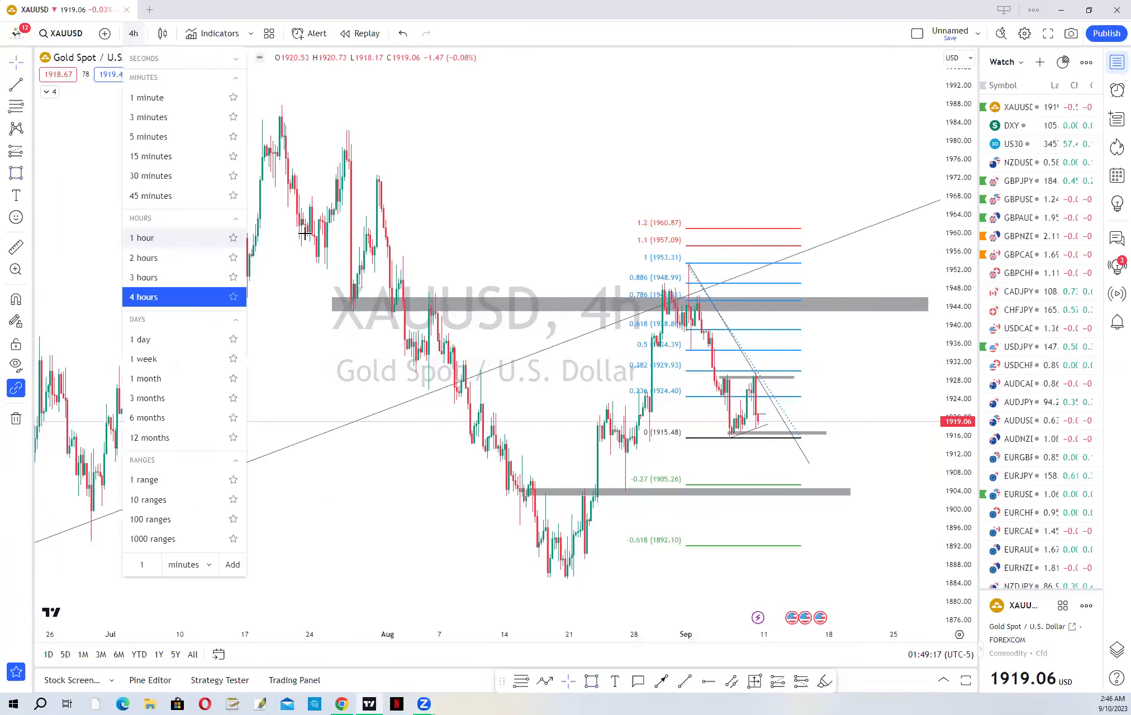
left_click(143, 237)
left_click(150, 175)
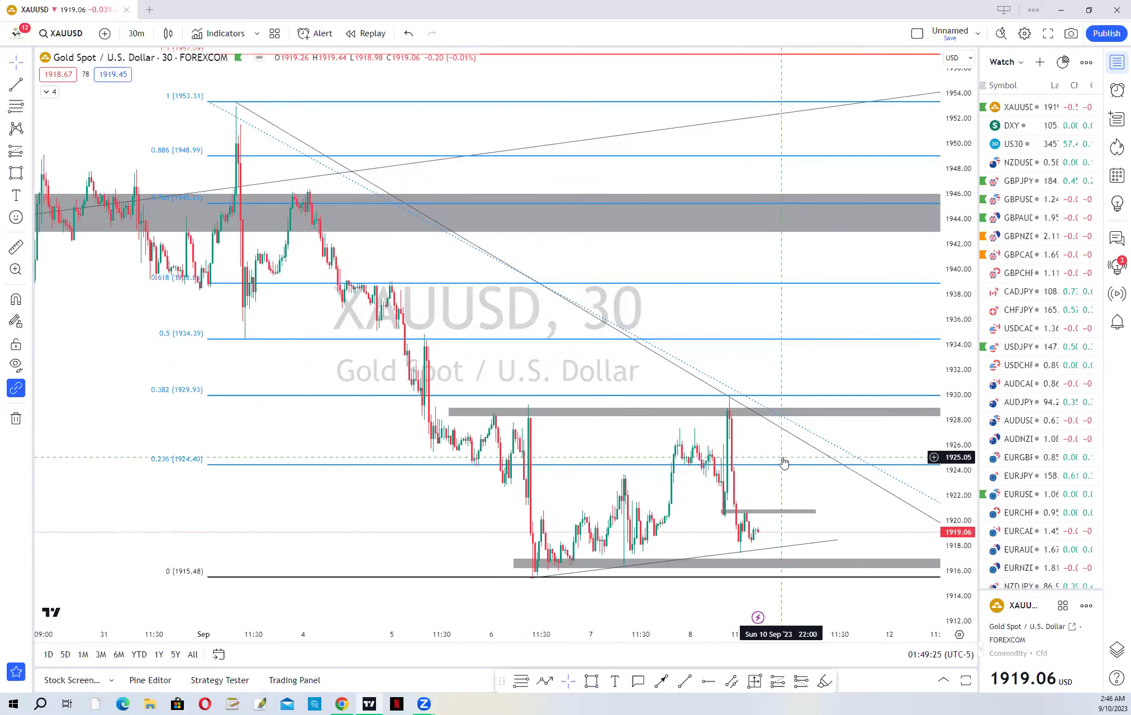
- Examine the 30-minute price action against the Fibonacci levels, the descending trend line and the grey zones
scroll(837, 456, "down", 2)
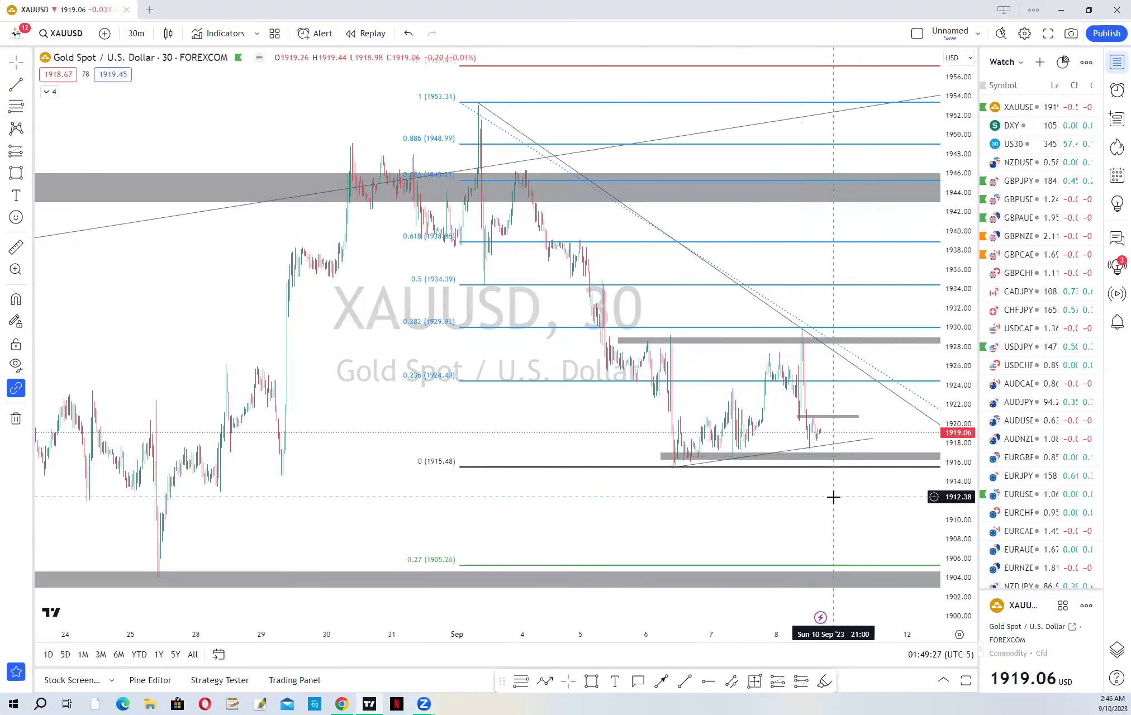
left_click_drag(833, 494, 682, 435)
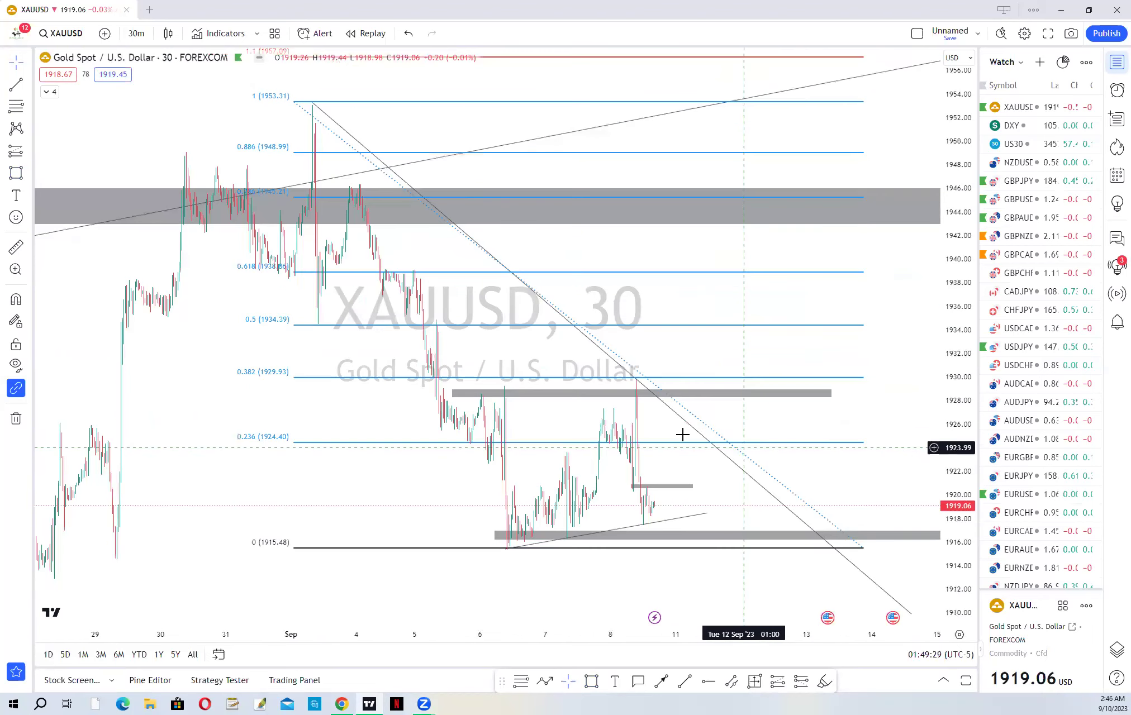
scroll(652, 447, "up", 2)
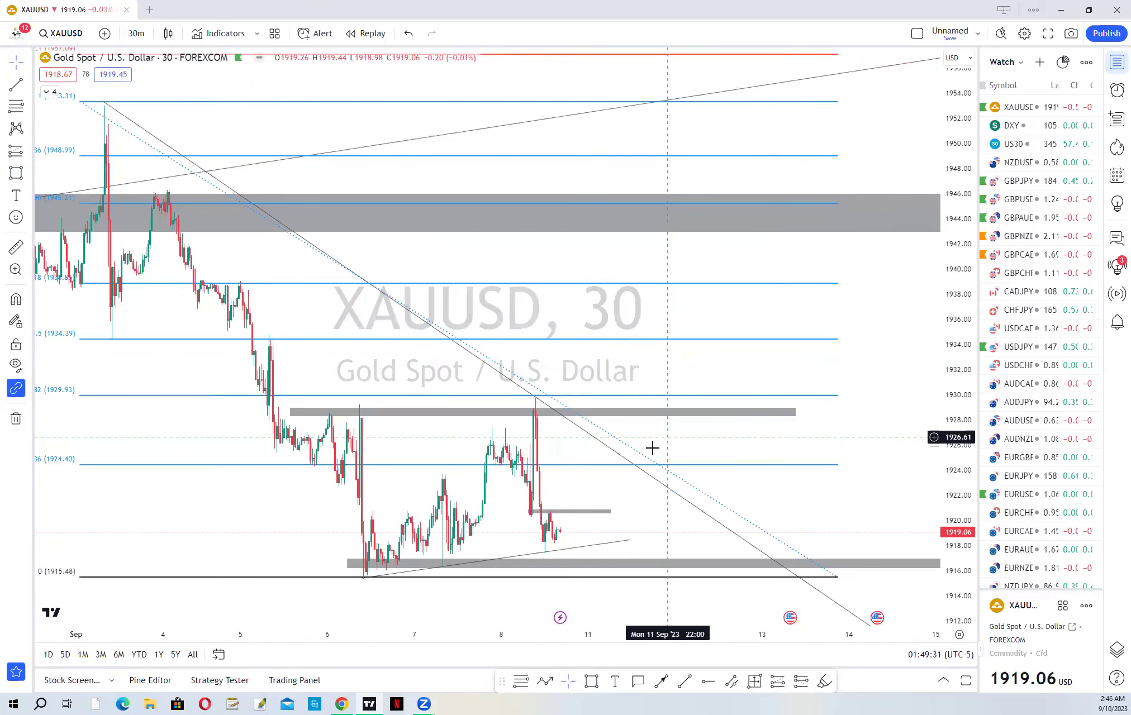
scroll(652, 447, "down", 1)
scroll(652, 448, "down", 1)
scroll(704, 445, "down", 1)
scroll(860, 393, "up", 1)
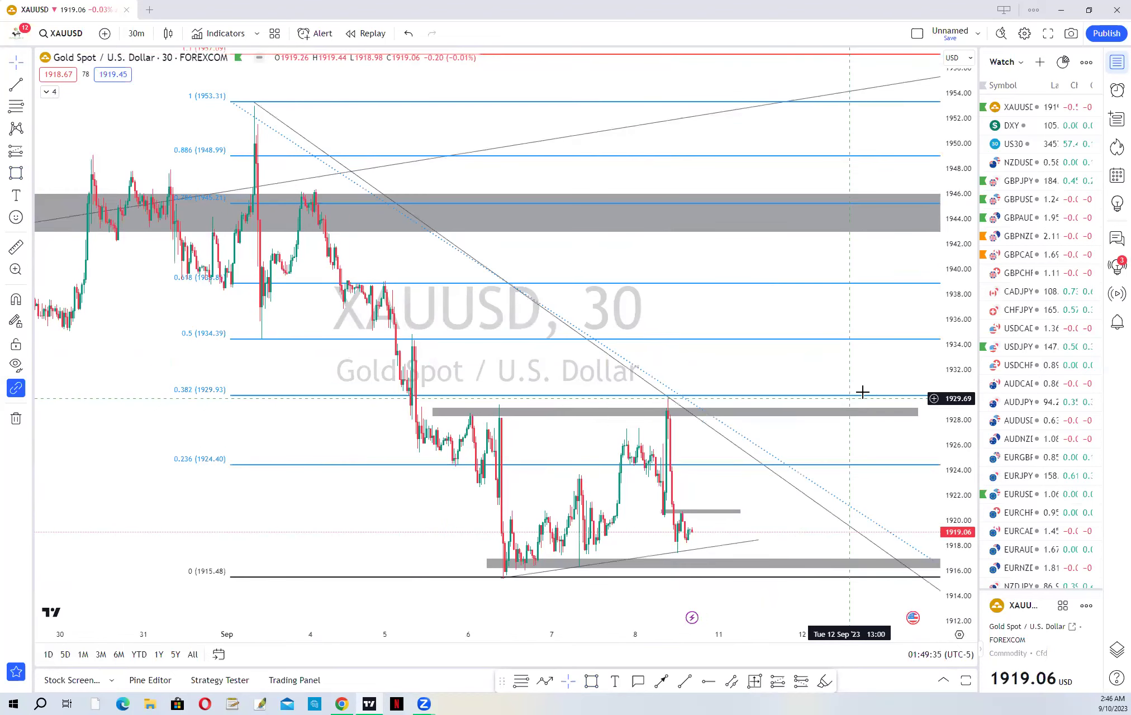
left_click_drag(681, 436, 762, 409)
left_click(749, 406)
- Draw a descending trend line from the 6 Sep high near 1929 to about 1915.4 on 10 Sep, adjust its start, and delete it
key("alt+t")
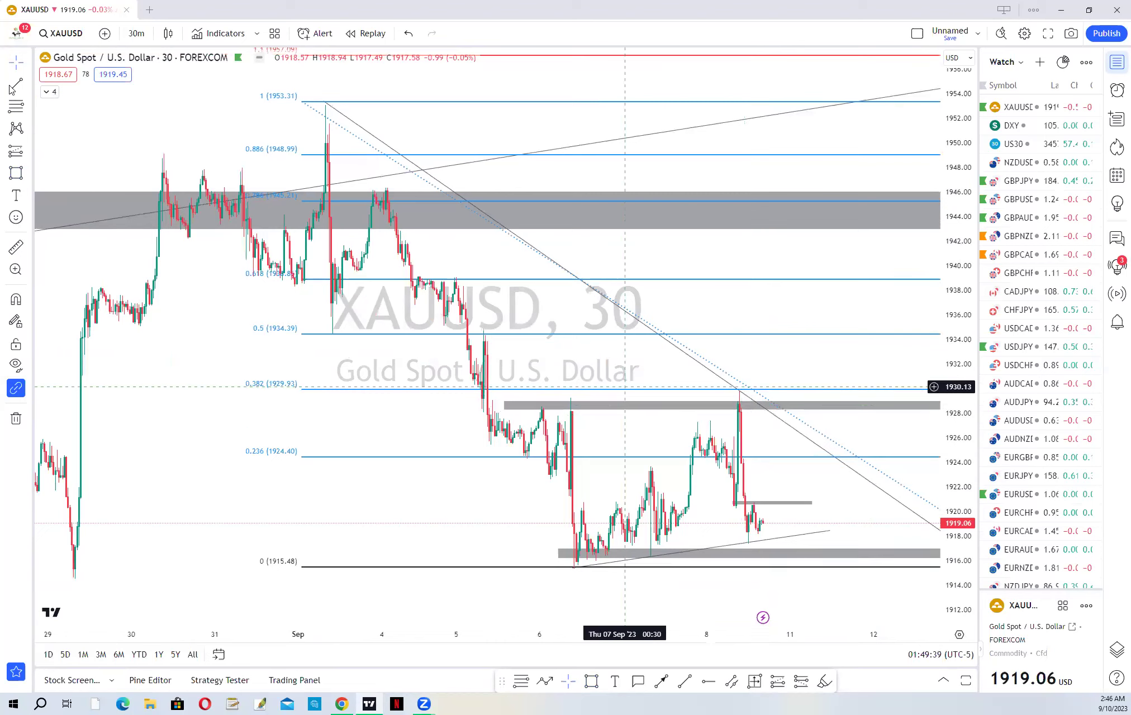
left_click(570, 398)
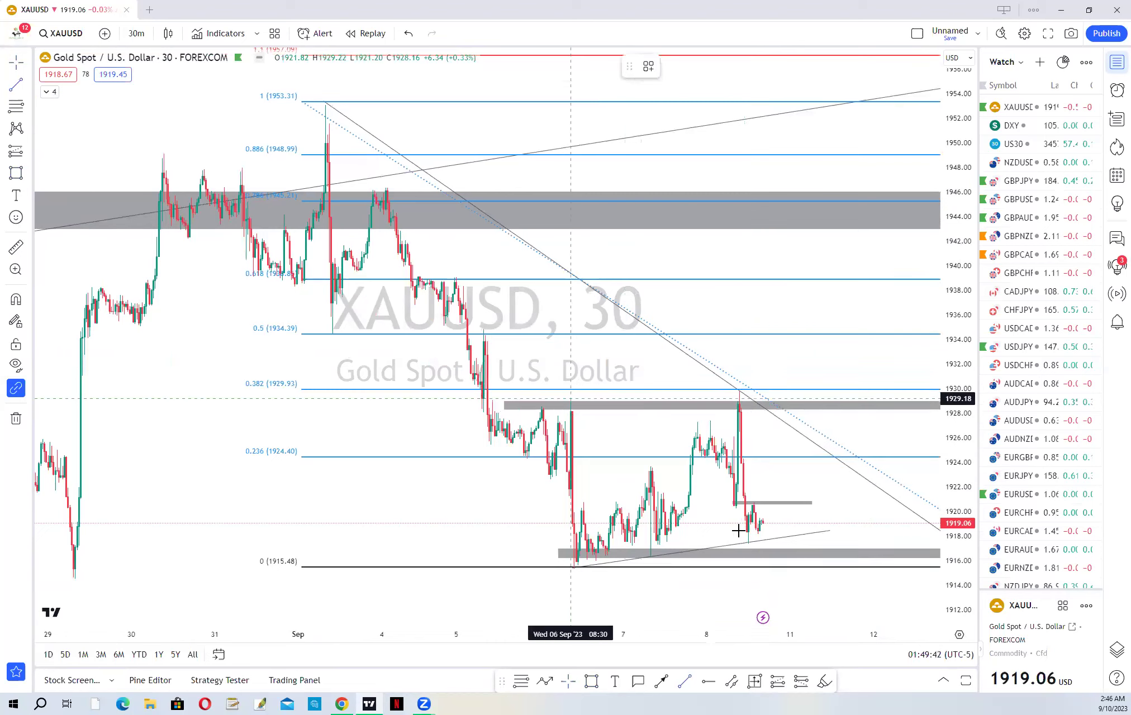
left_click(778, 568)
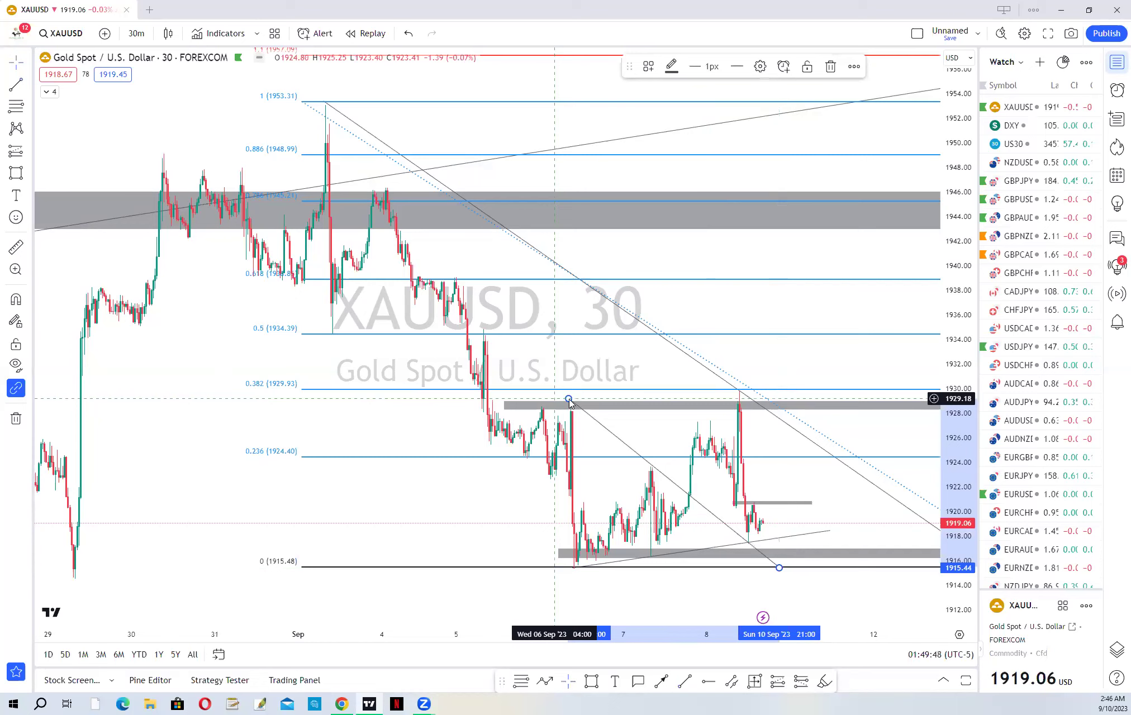
left_click_drag(567, 400, 565, 402)
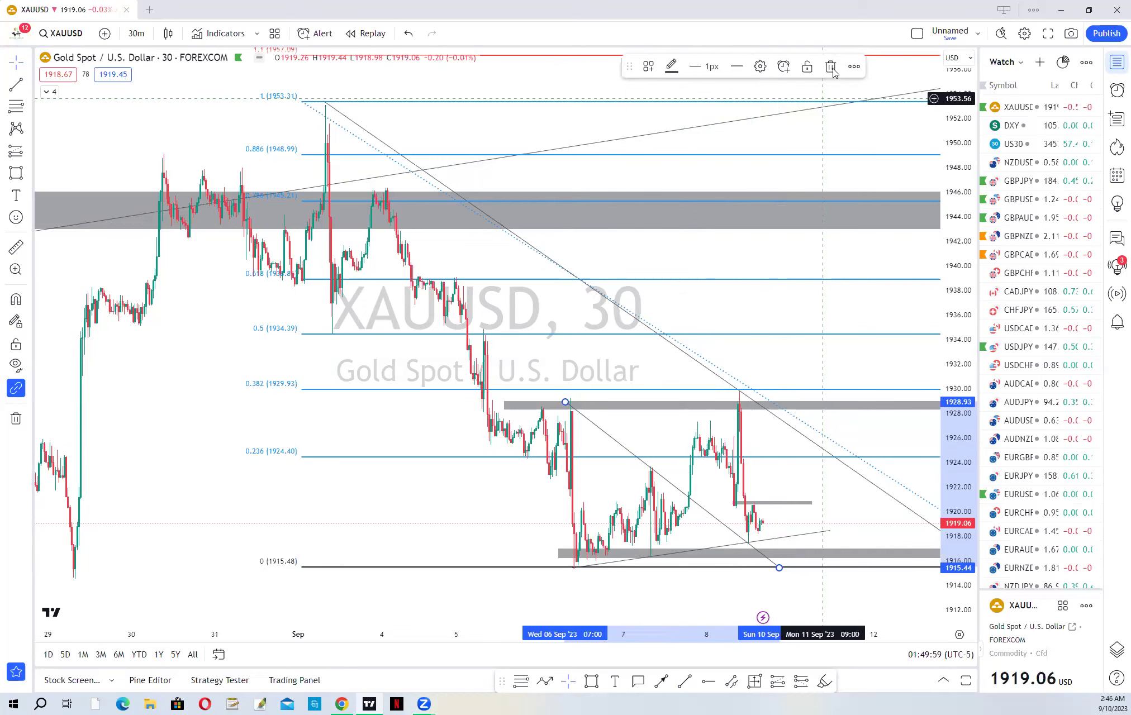
left_click(682, 391)
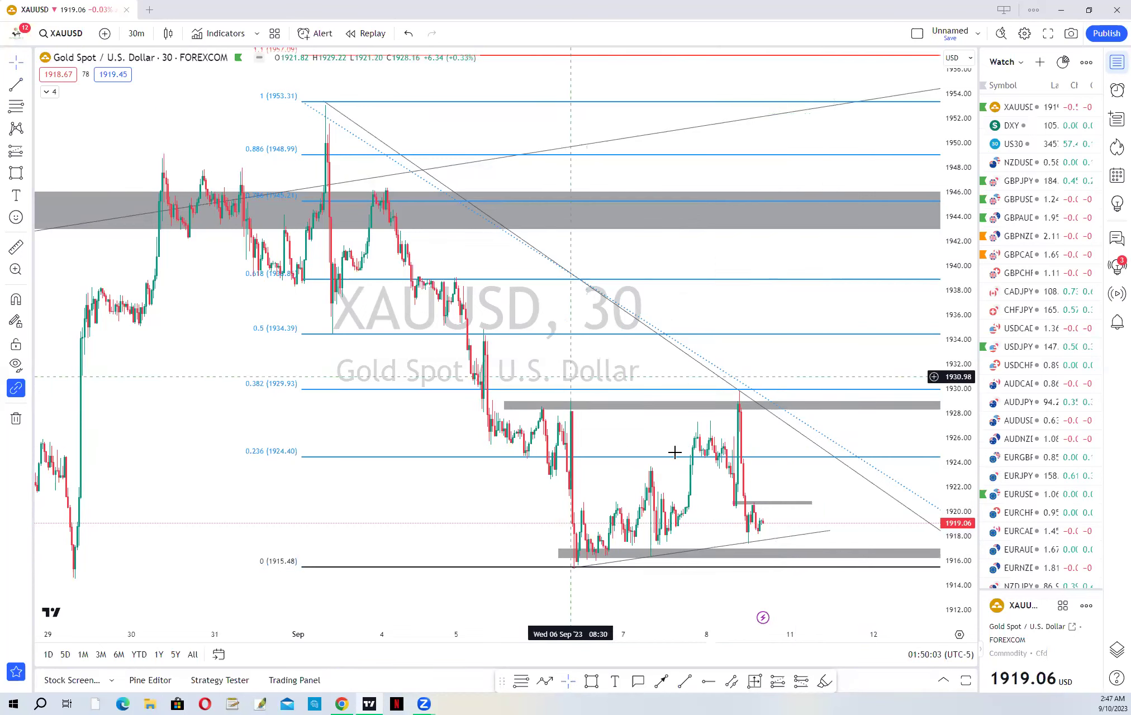
- Trace the recent swings with a path from the 6 Sep low through about 1924 and 1916.5 to about 1930, and delete it
scroll(676, 465, "down", 3)
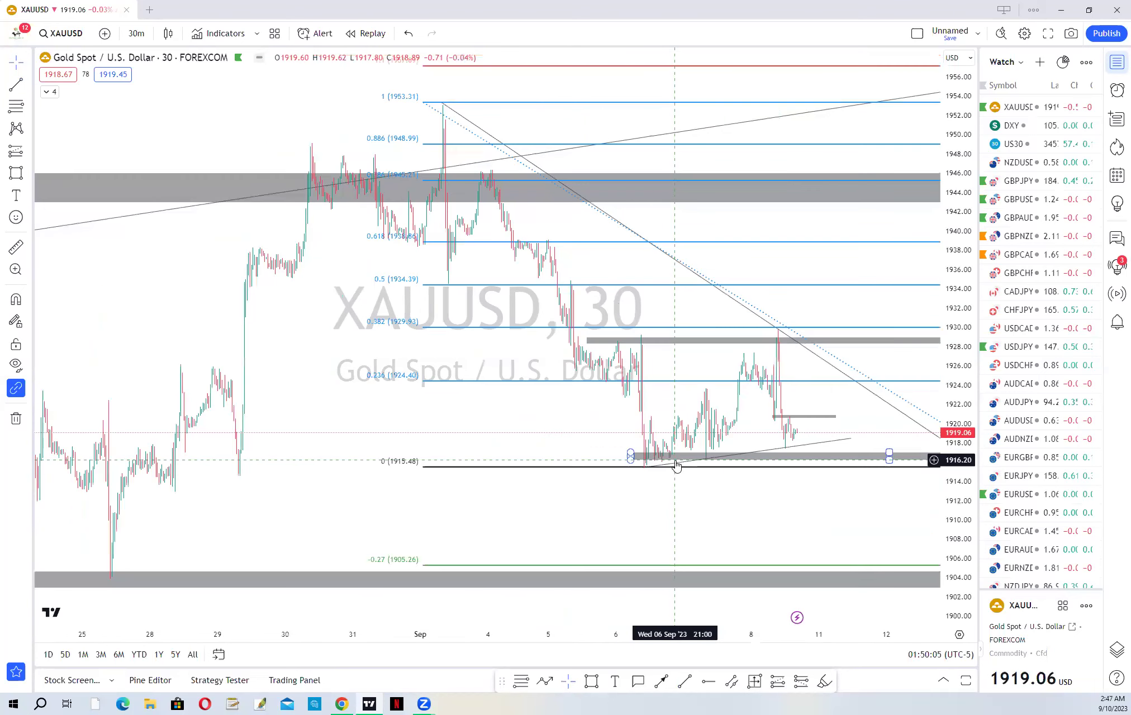
scroll(642, 472, "up", 3)
left_click(580, 567)
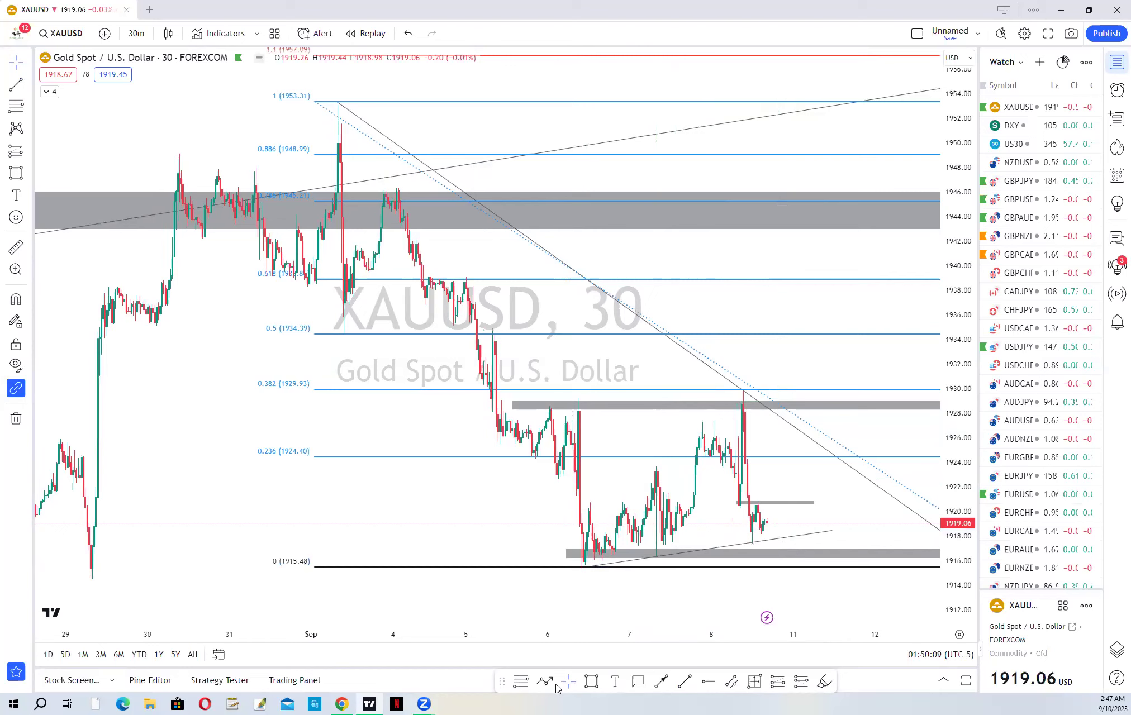
left_click(584, 553)
left_click(658, 460)
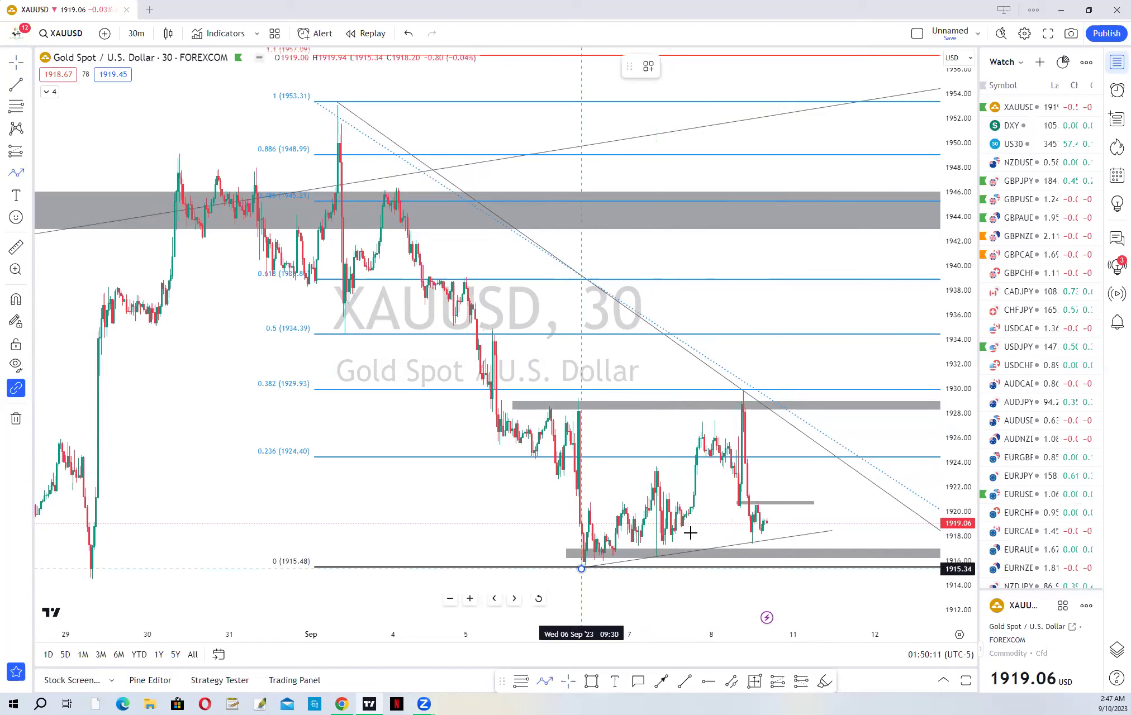
left_click(743, 392)
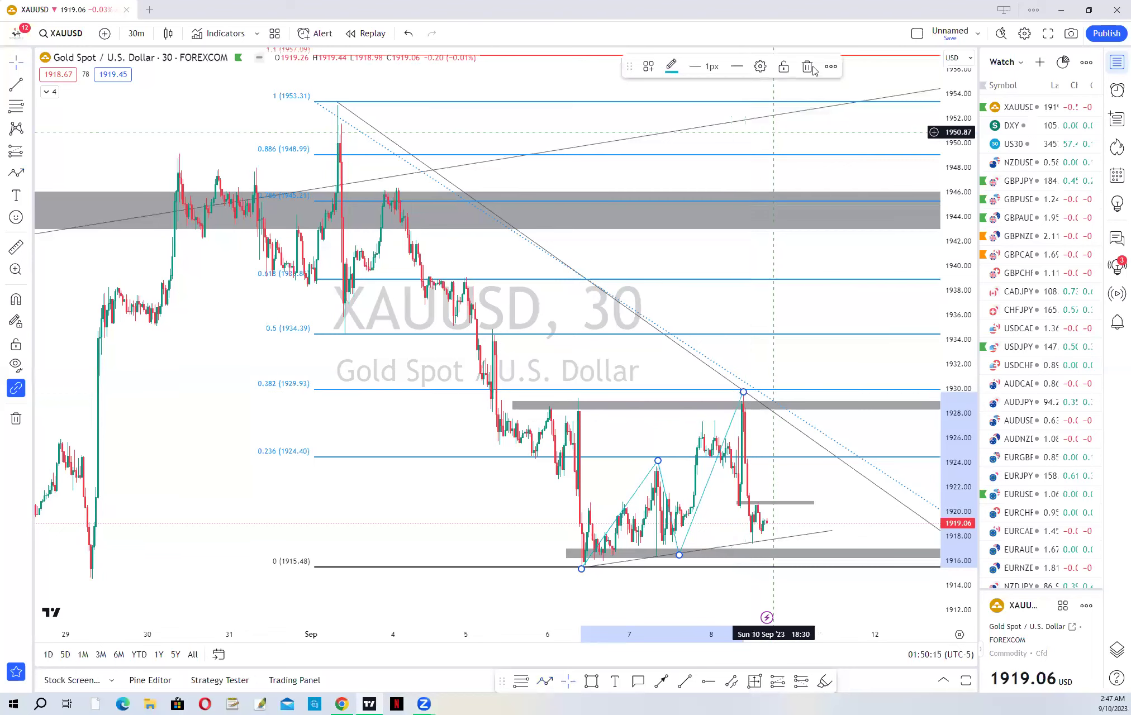
key("Delete")
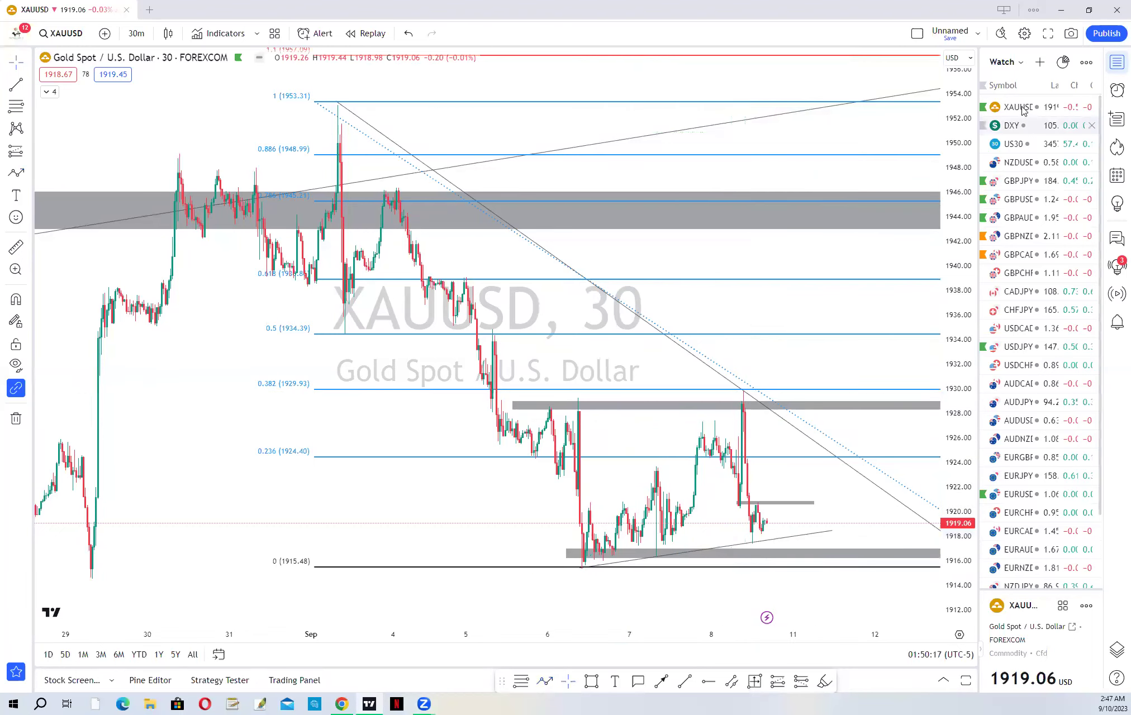
- Open the OANDA gold chart from the watchlist and review its existing zones, Fibonacci levels and position drawings
key("Up")
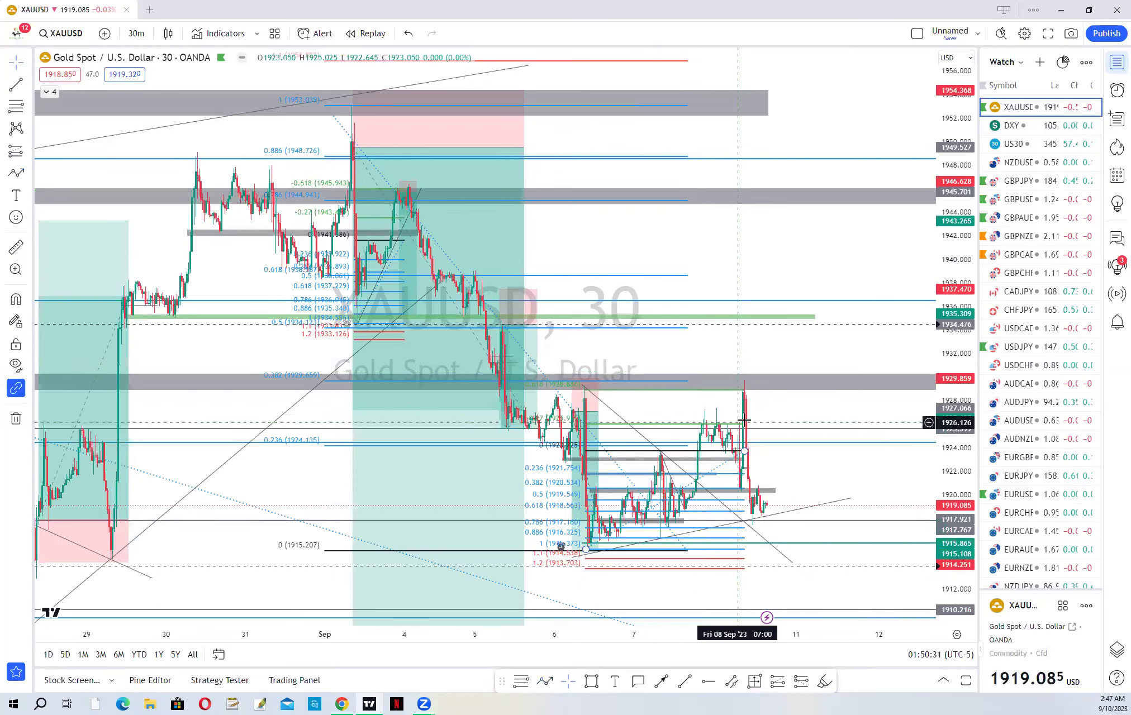
left_click(732, 460)
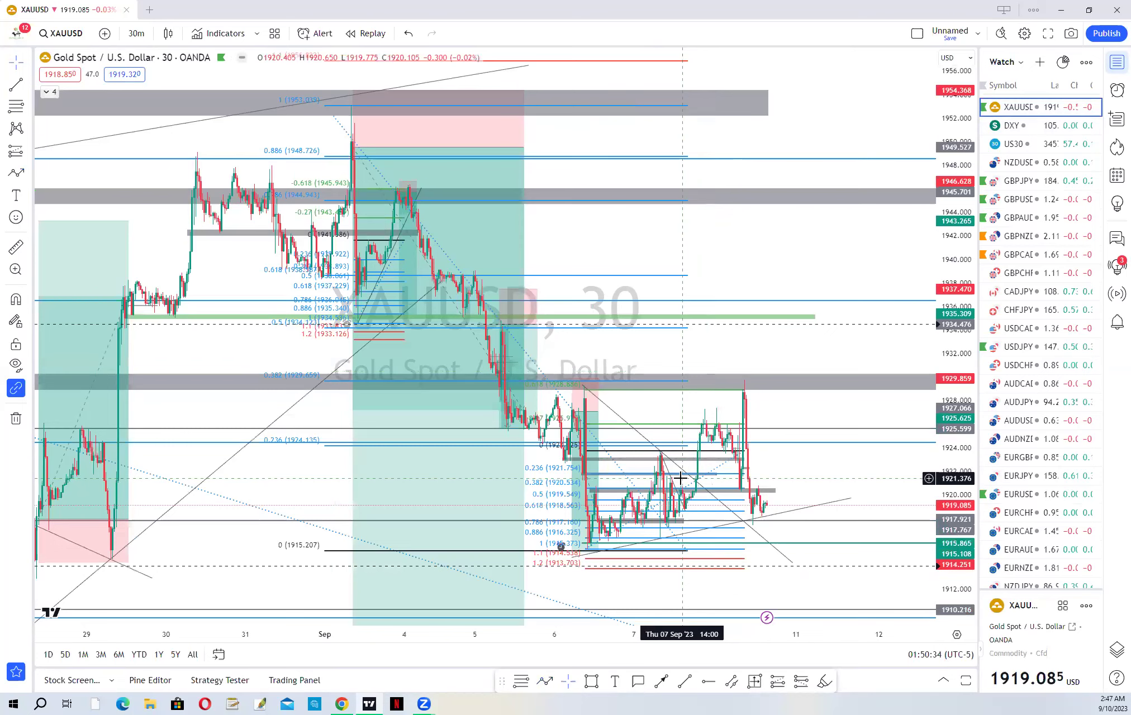
scroll(680, 478, "down", 2)
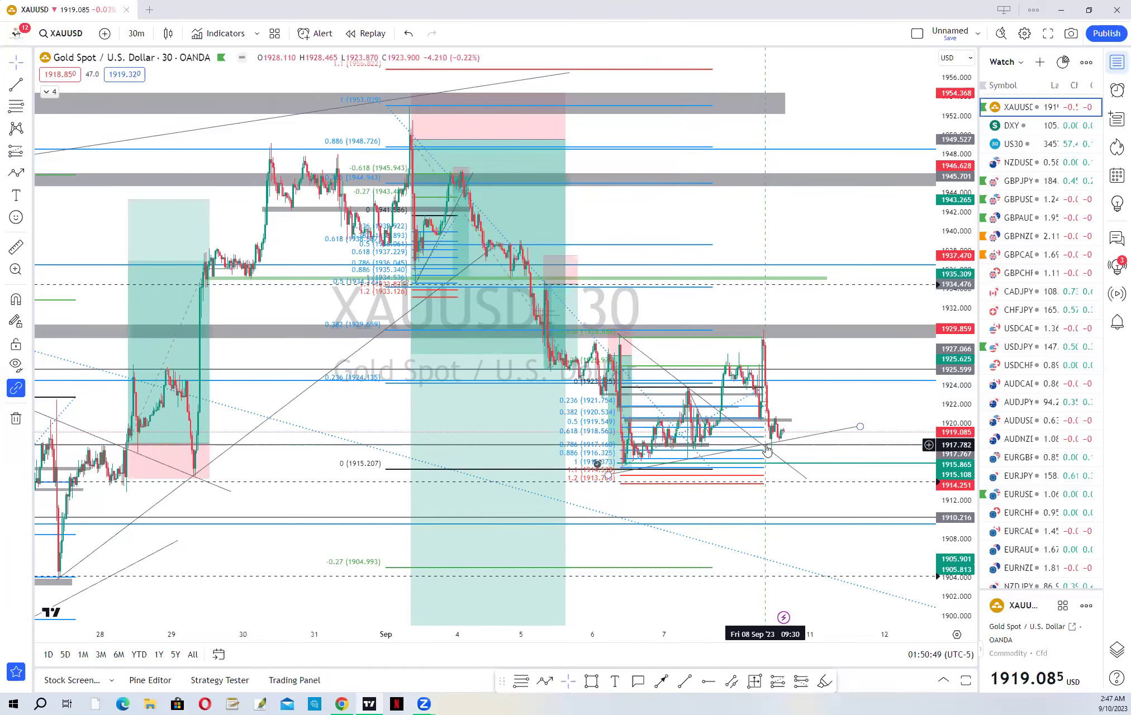
- Examine the September short-position drawings and the Fibonacci extension targets on the 30-minute chart, comparing them with the August channel and swings
scroll(790, 425, "down", 1)
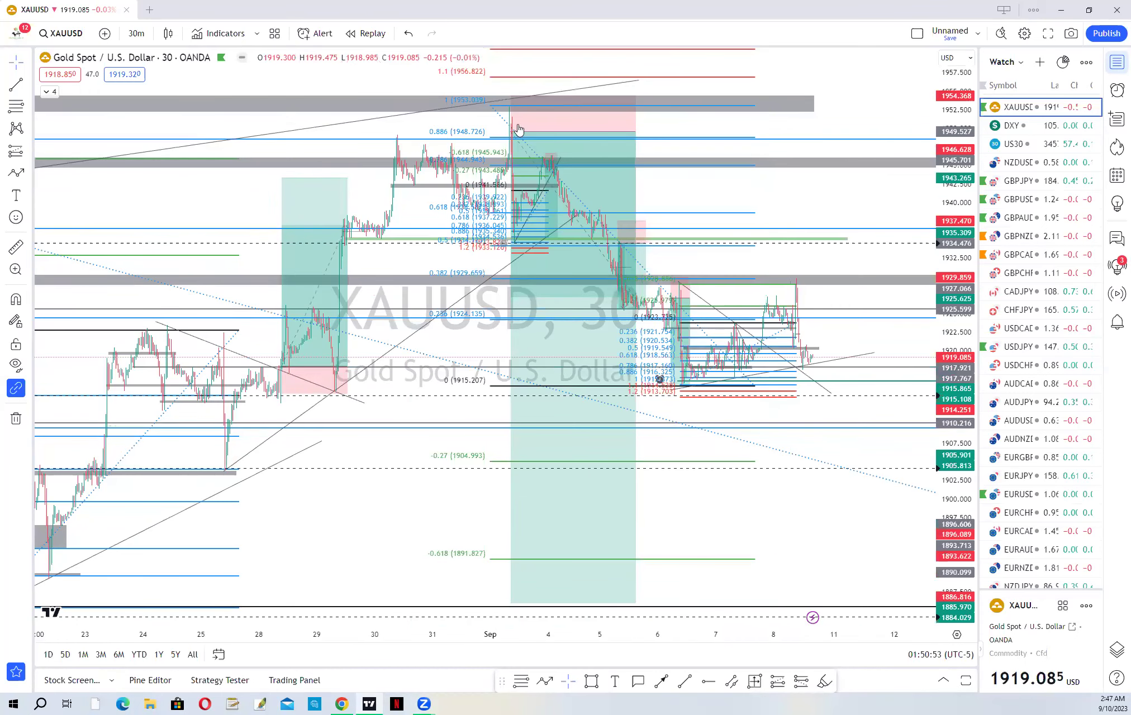
left_click(547, 168)
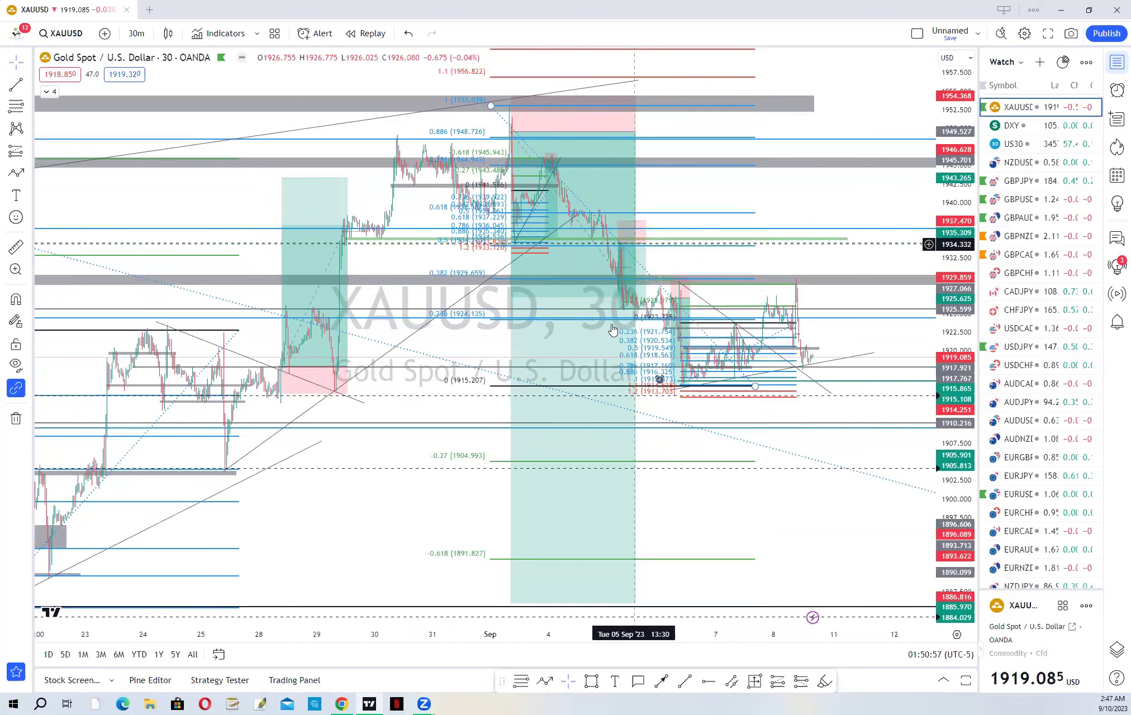
left_click(682, 318)
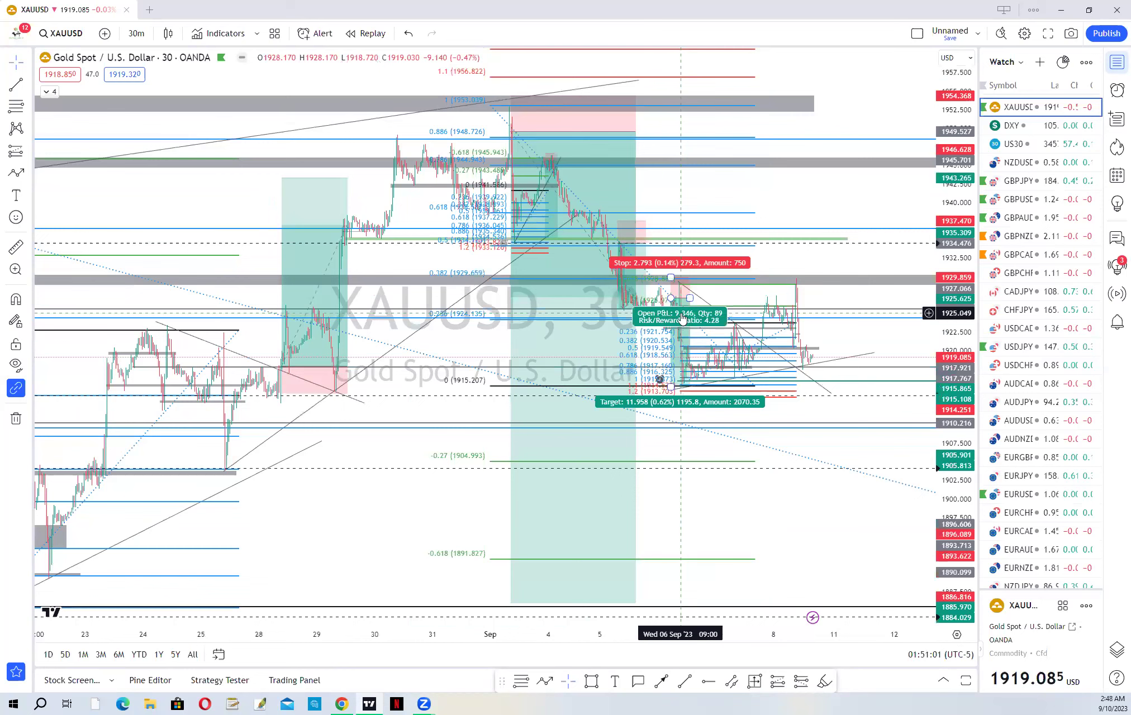
left_click(677, 340)
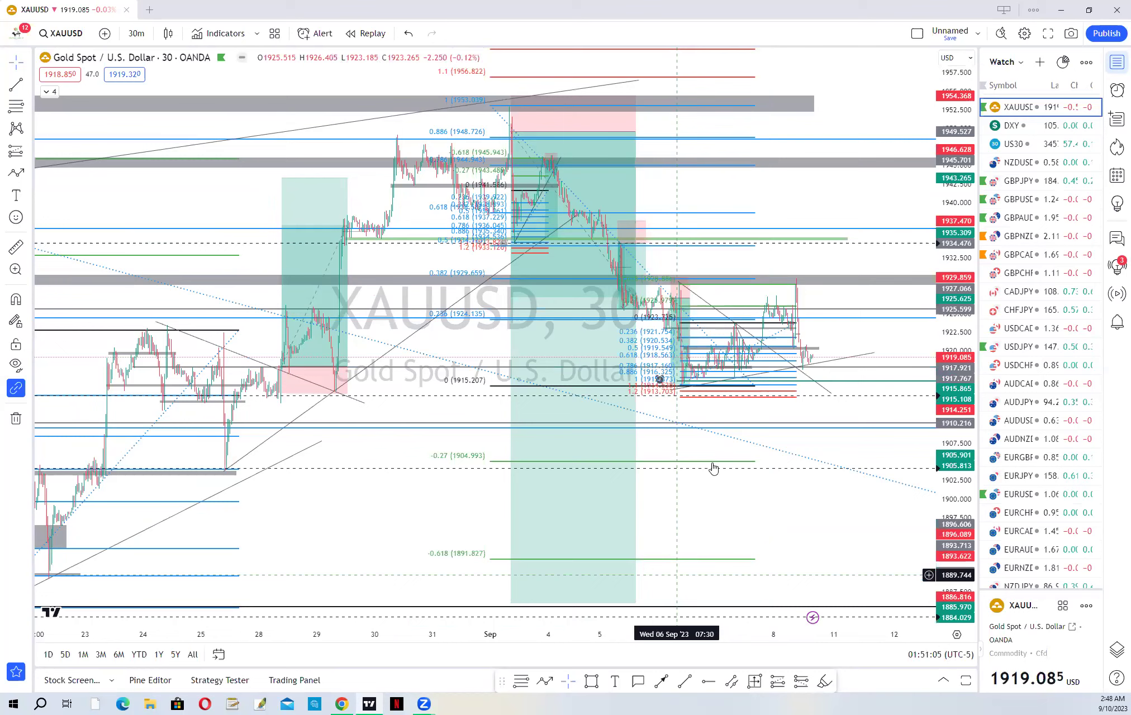
scroll(725, 459, "down", 3)
scroll(646, 450, "down", 3)
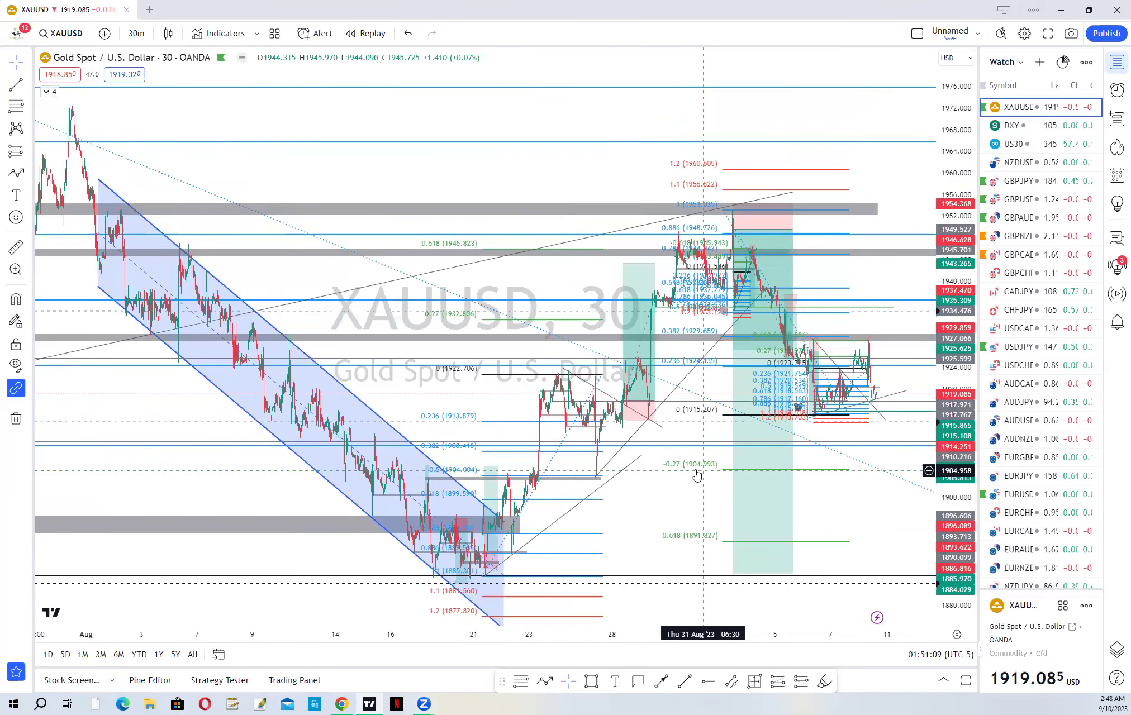
scroll(529, 442, "up", 2)
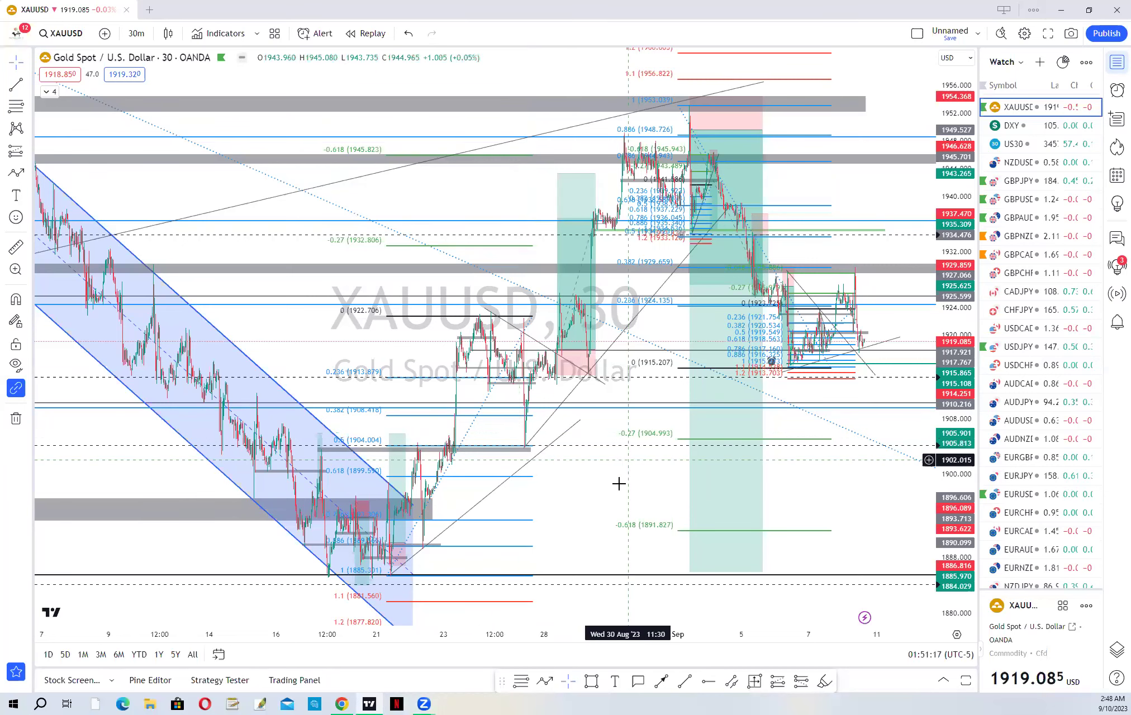
scroll(620, 490, "up", 2)
scroll(620, 490, "up", 2)
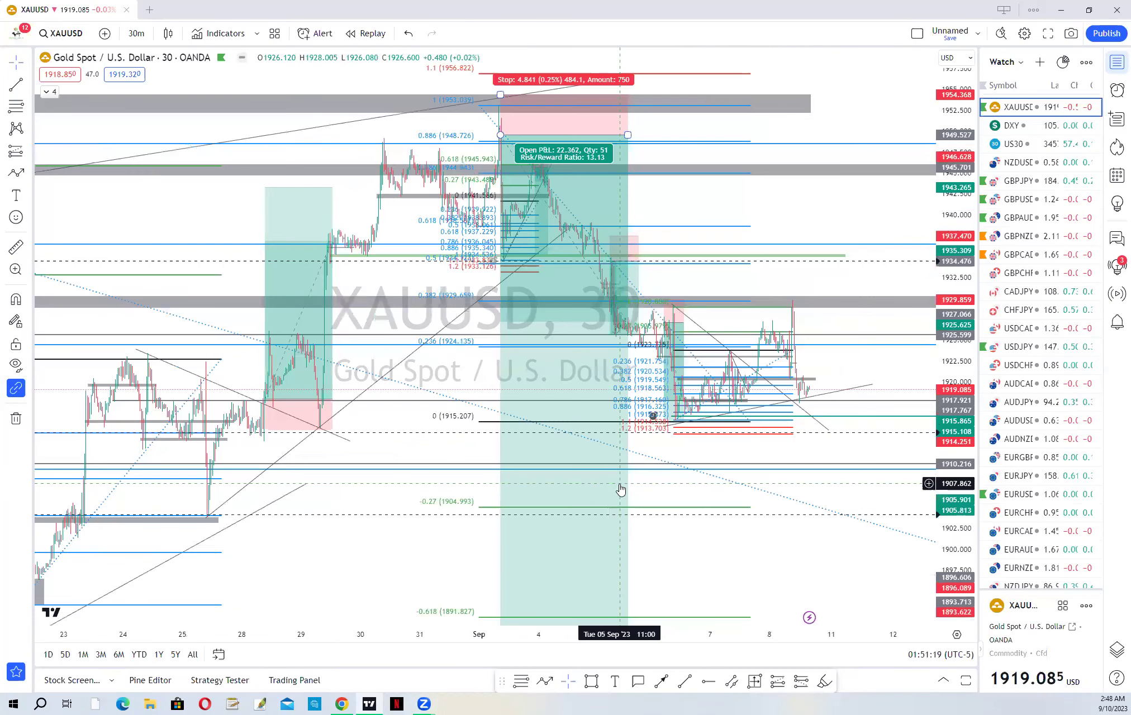